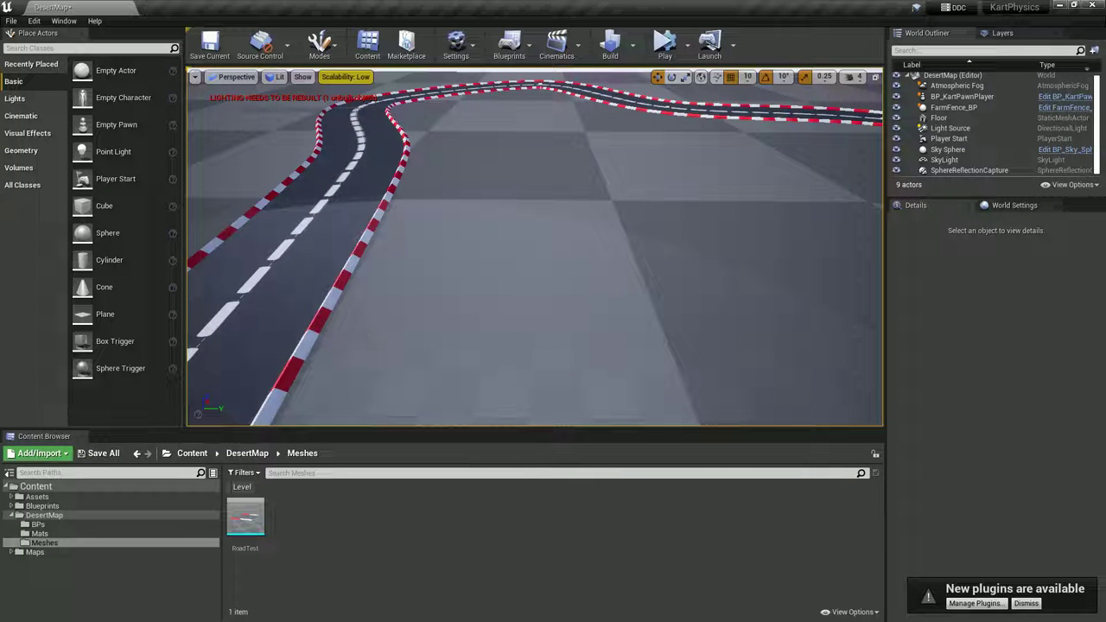
right_drag(488, 327, 444, 316)
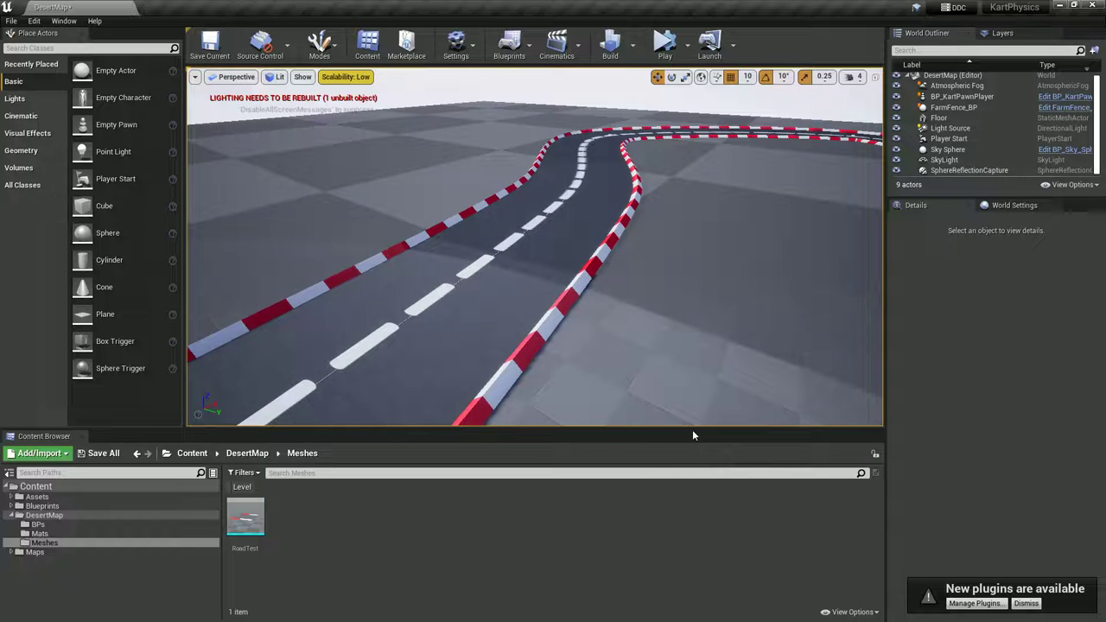
key(alt+Tab)
key(alt+Tab)
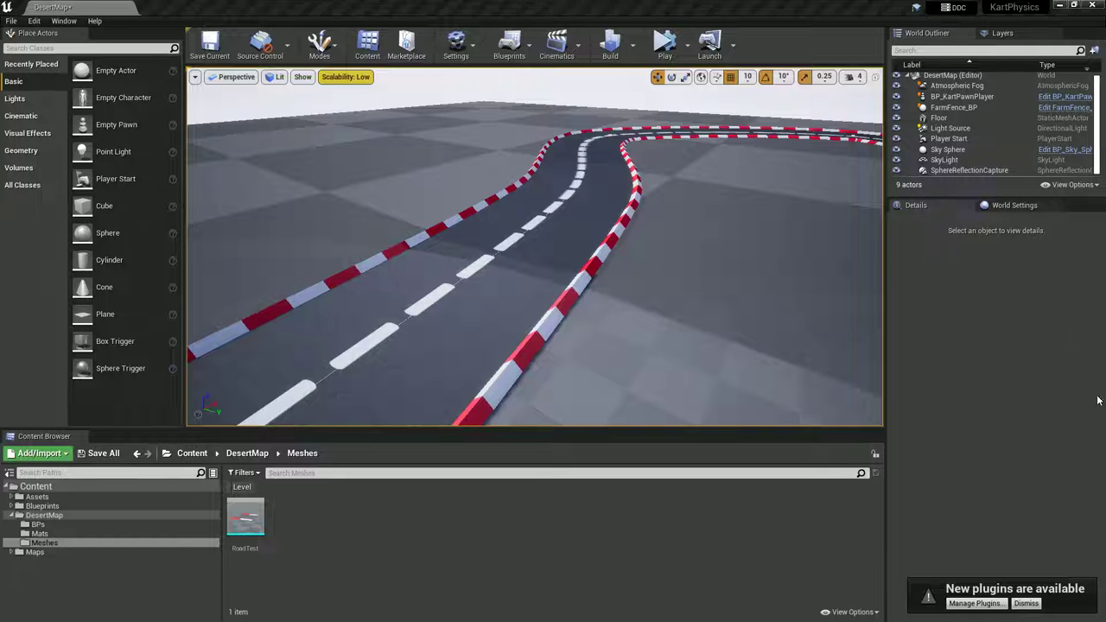
key(alt+Tab)
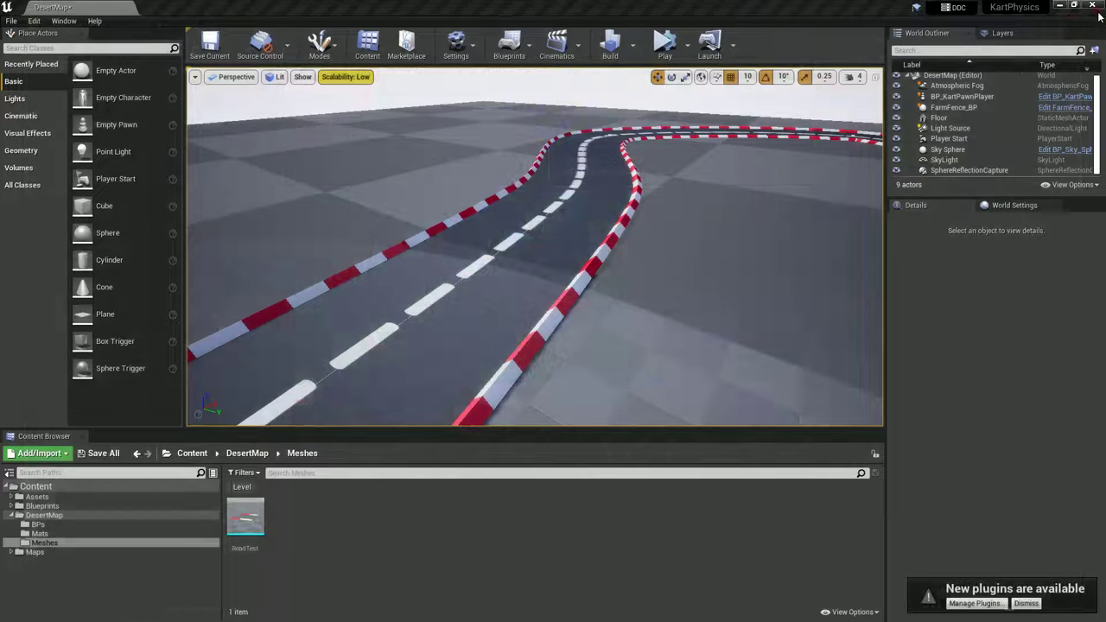
click(1093, 13)
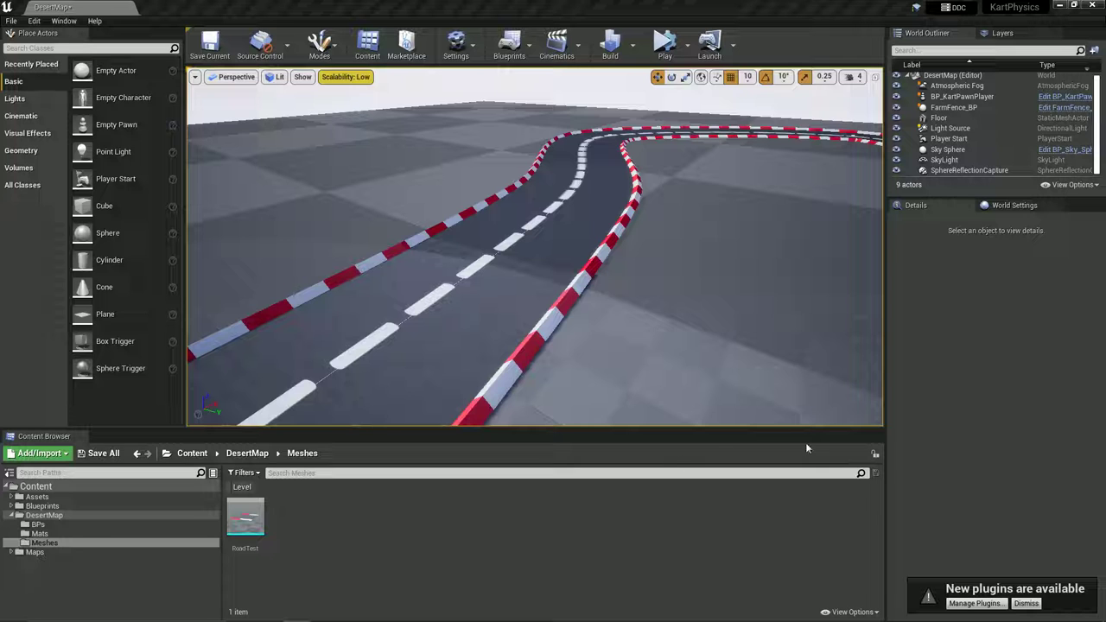
- Import the Alpaca FBX into the DesertMap Meshes folder as a skeletal mesh with its animations, and close the message log
key(alt+Tab)
key(alt+Tab)
key(alt+Tab)
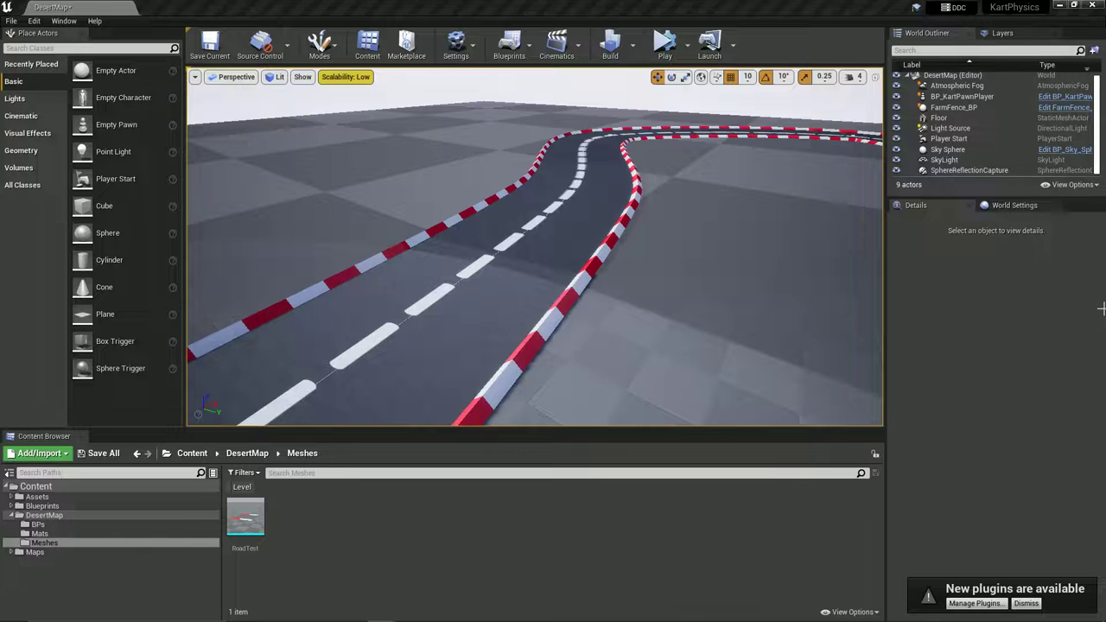
drag(1105, 42, 995, 139)
drag(845, 144, 1105, 169)
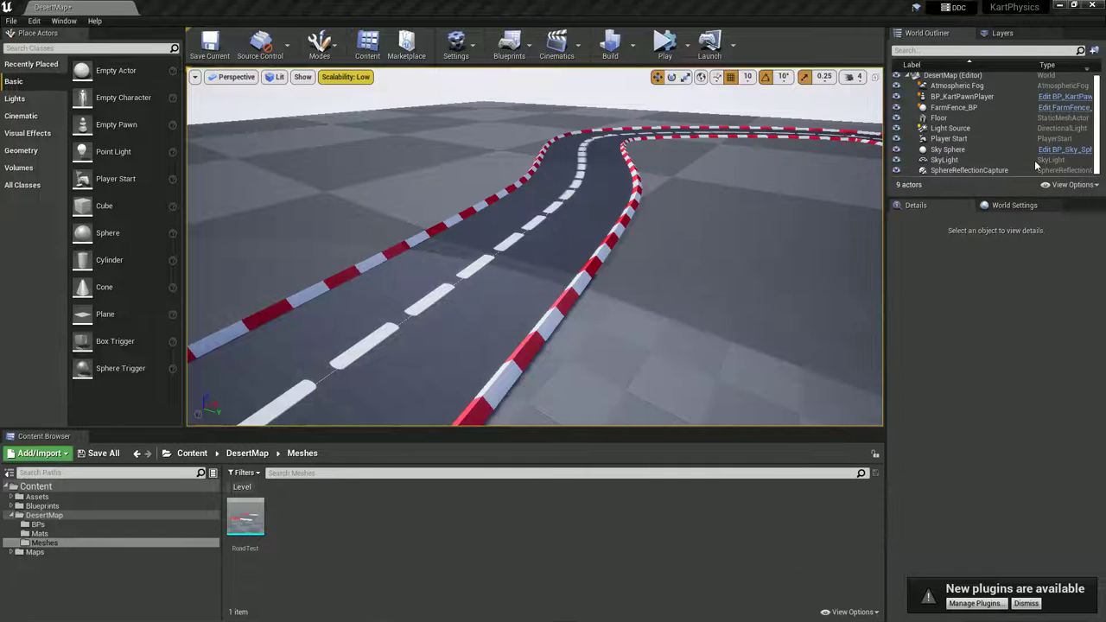
drag(455, 373, 76, 546)
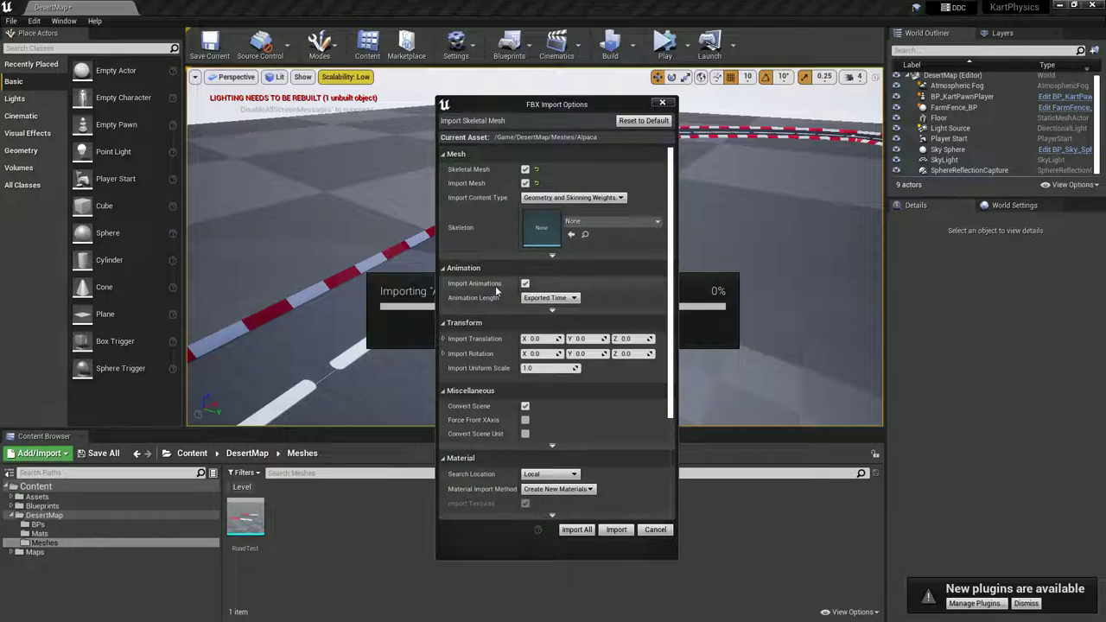
click(525, 283)
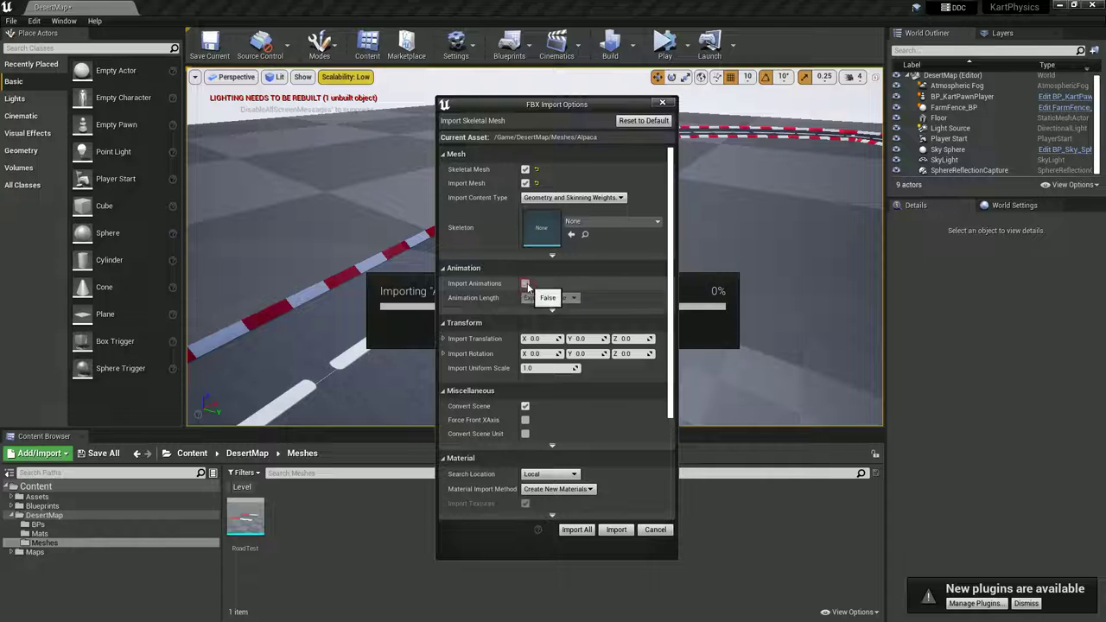
click(525, 284)
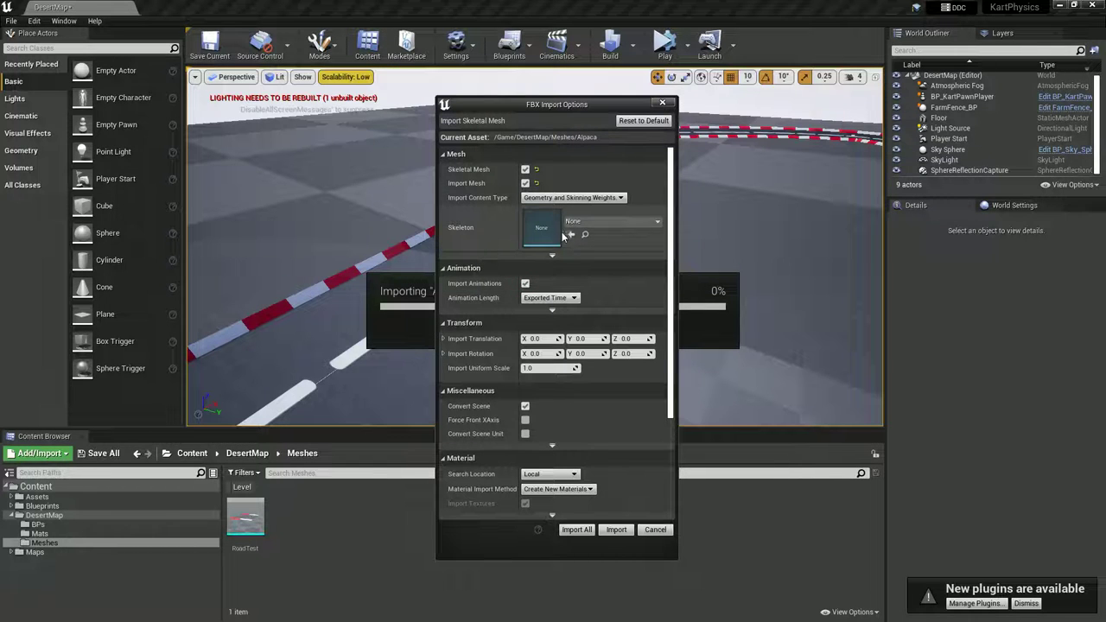
click(580, 532)
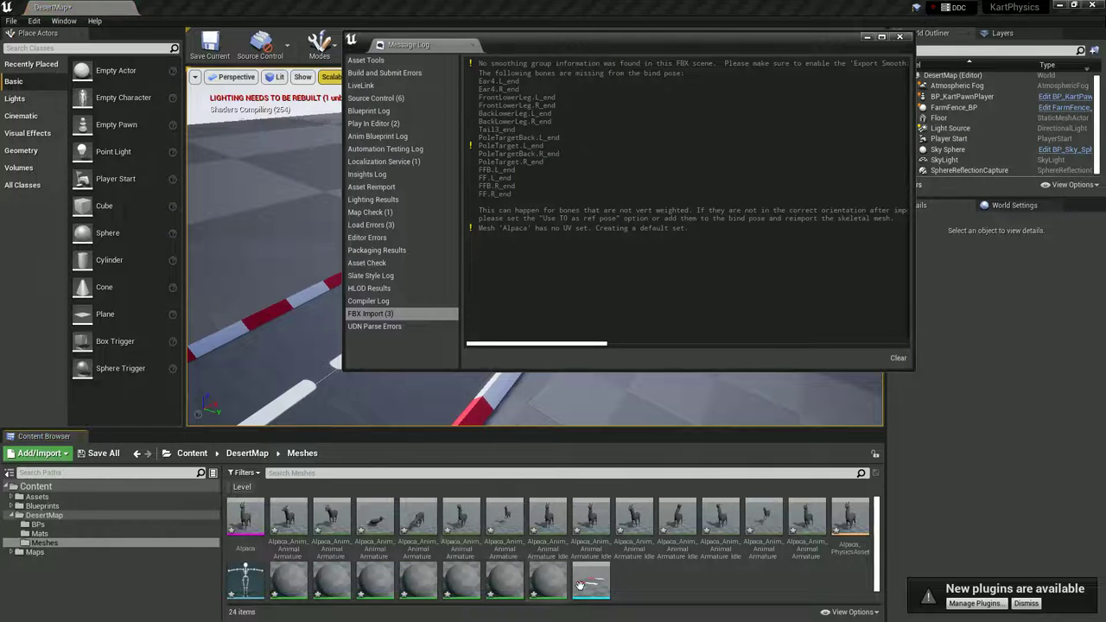
click(900, 36)
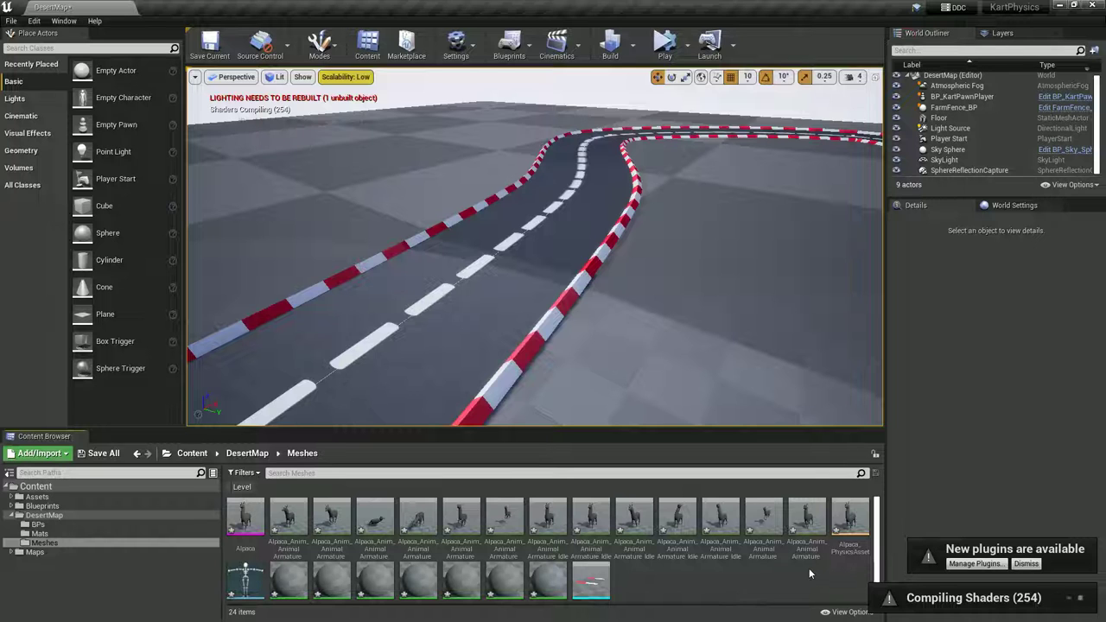
- Preview the alpaca's Idle_Headlow, Gallop and Walk animations, and return to the level
double_click(639, 538)
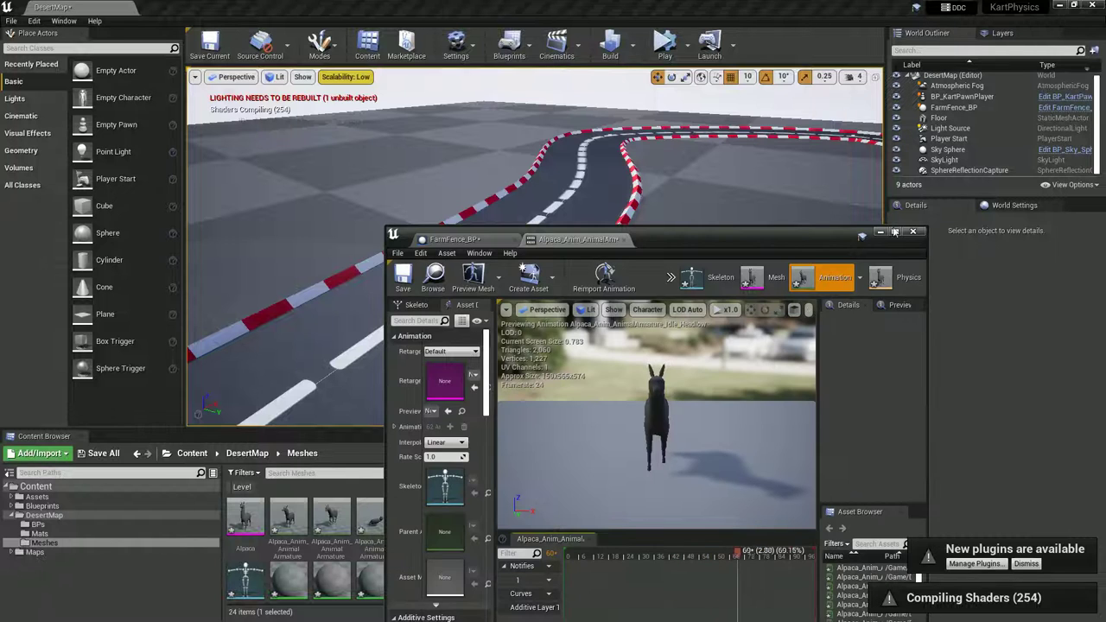
double_click(792, 233)
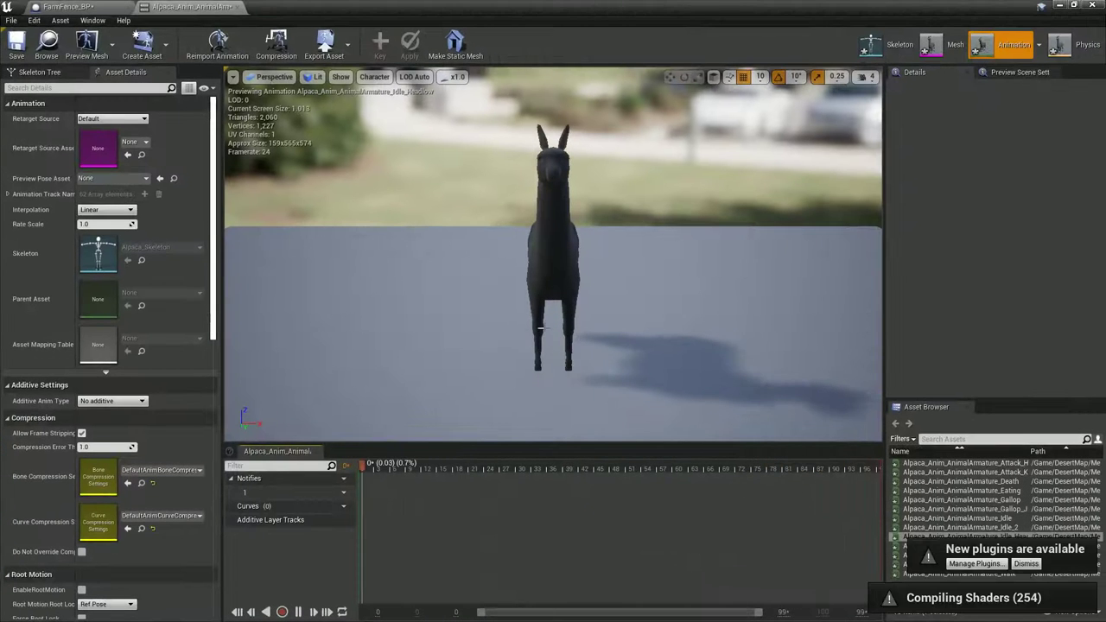
double_click(371, 10)
drag(371, 19, 414, 22)
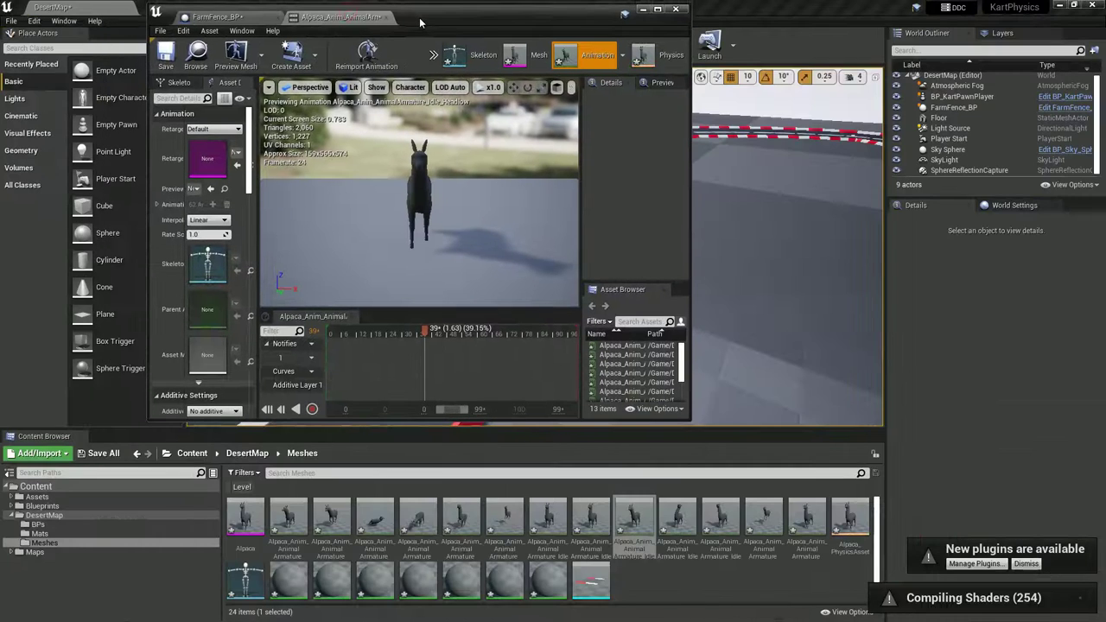
click(298, 551)
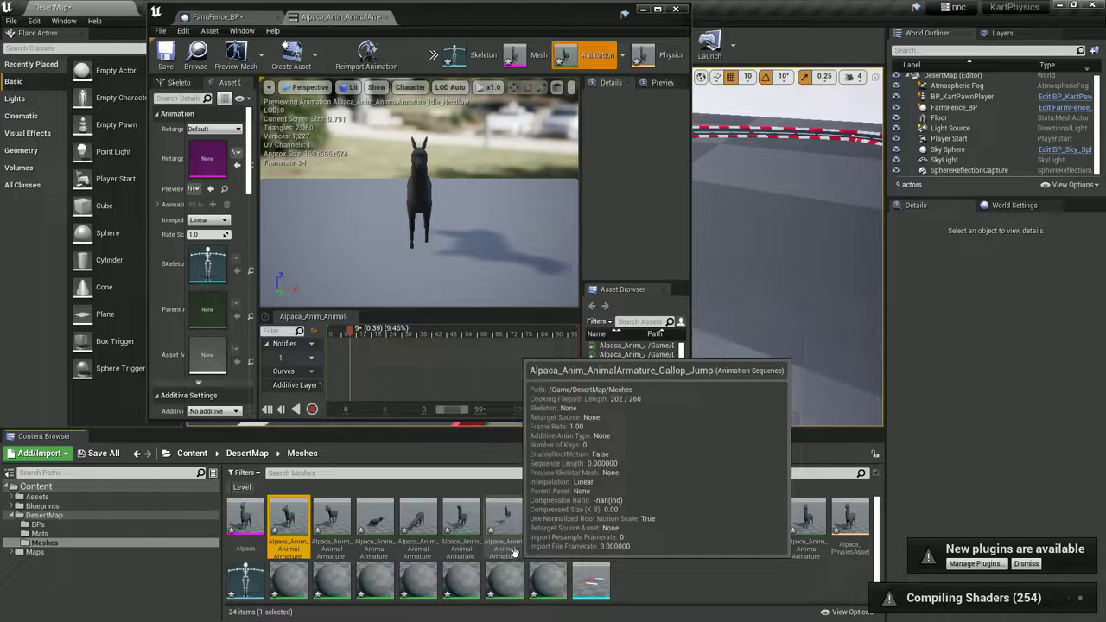
click(463, 551)
double_click(463, 551)
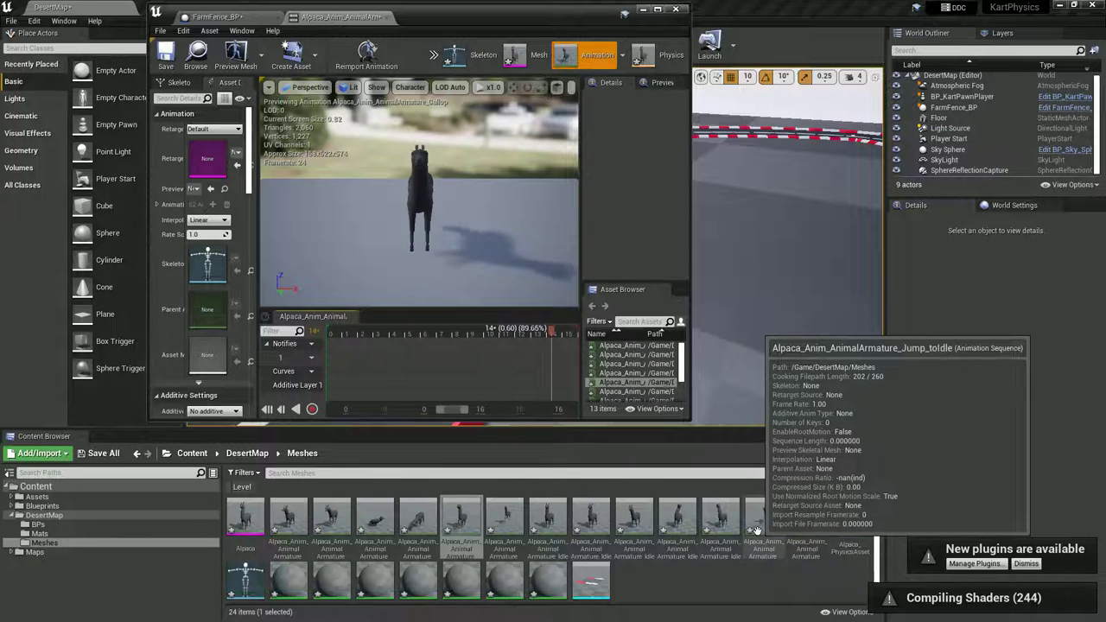
double_click(805, 517)
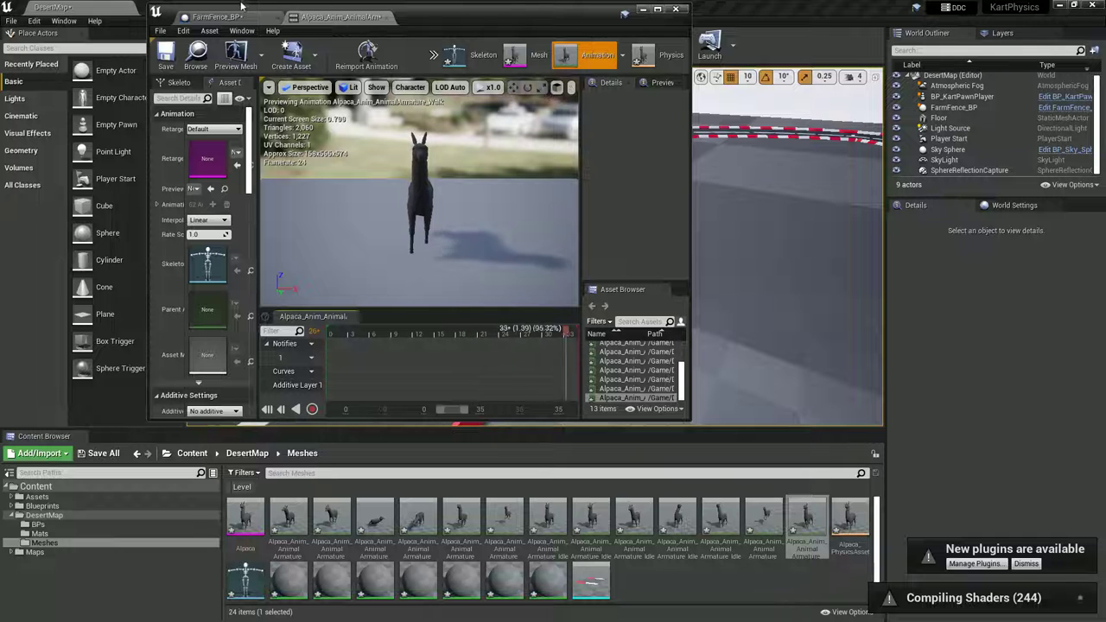
drag(418, 22, 458, 40)
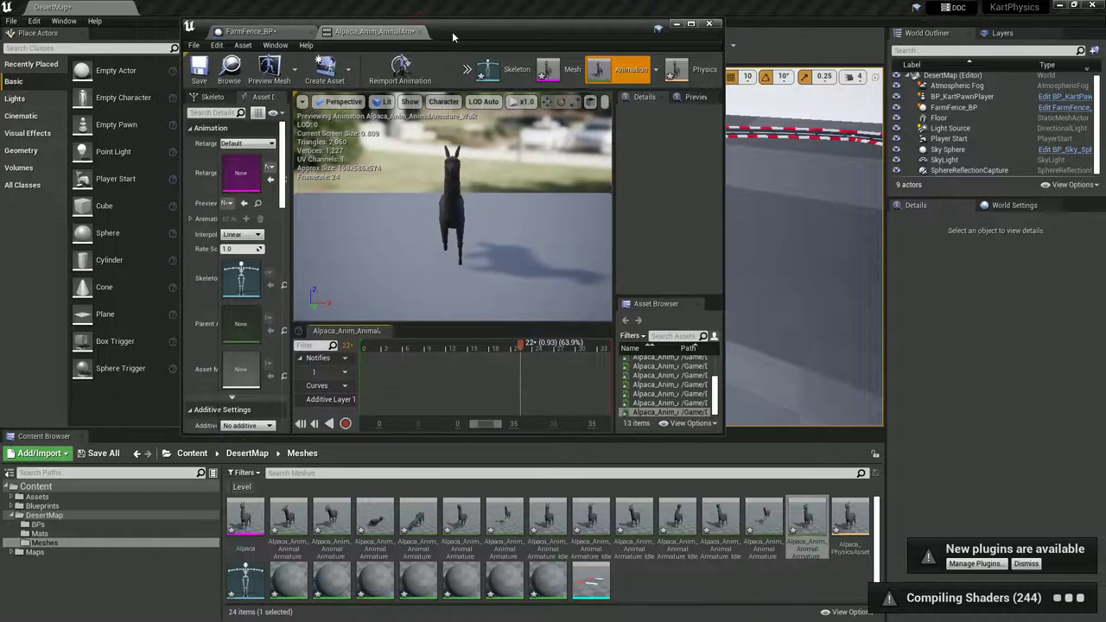
click(1054, 217)
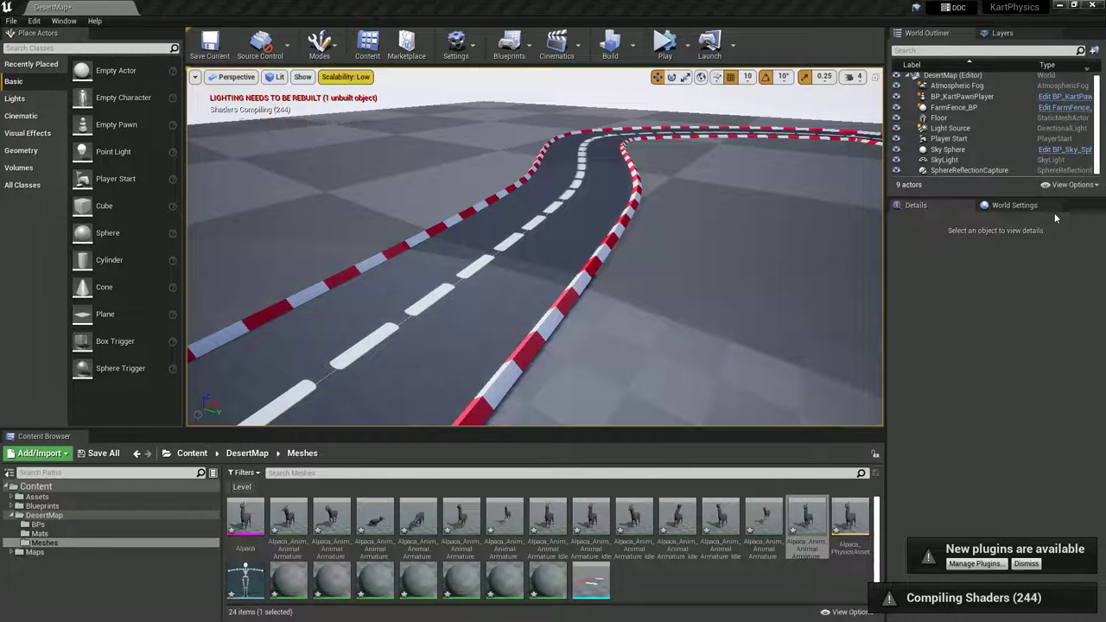
- Place the alpaca Walk animation in the level beside the road and set its scale to 0.5 on all axes
drag(796, 525, 700, 368)
right_drag(701, 367, 747, 314)
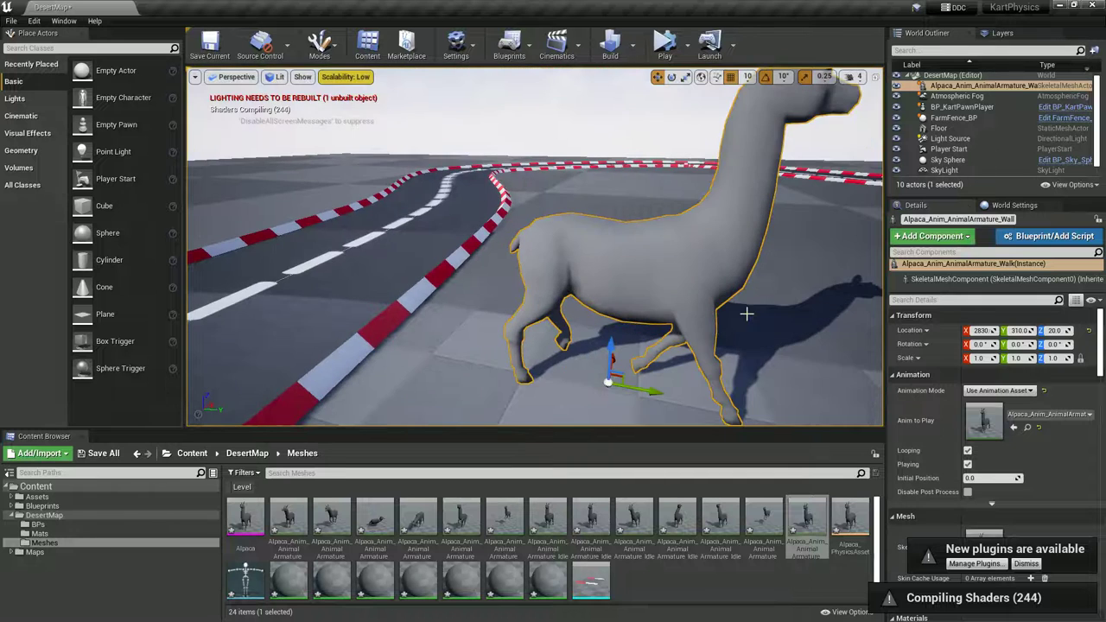
click(984, 365)
text(0.5)
key(Return)
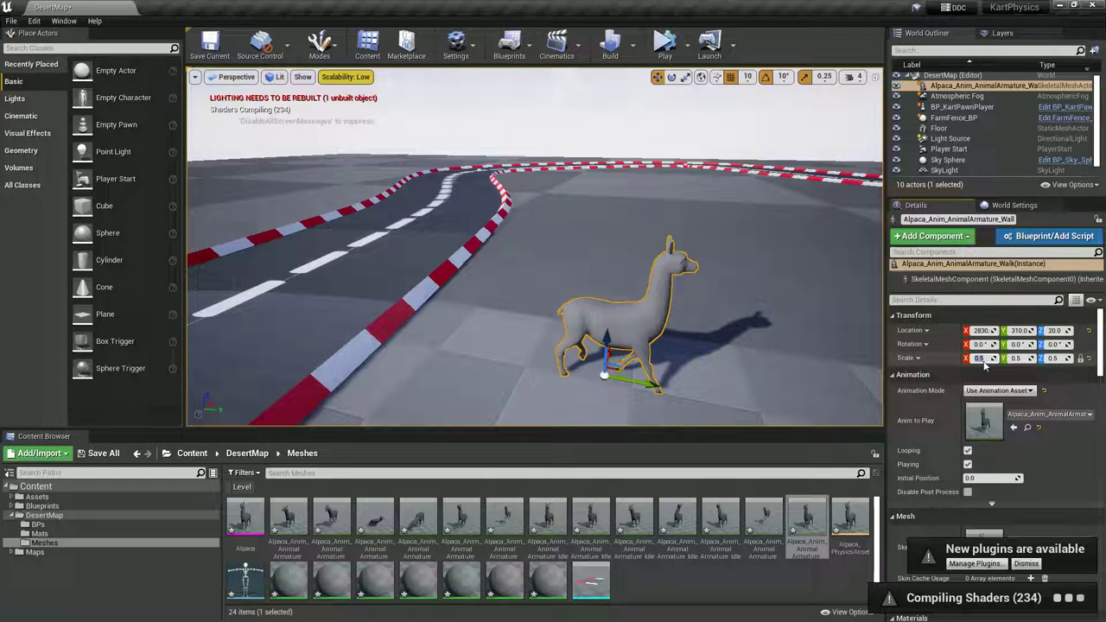
- Move the alpaca away from the road to about X 3580, Y 1140 and rotate it to 160° about Z
right_drag(653, 310, 653, 380)
scroll(654, 309, down, 4)
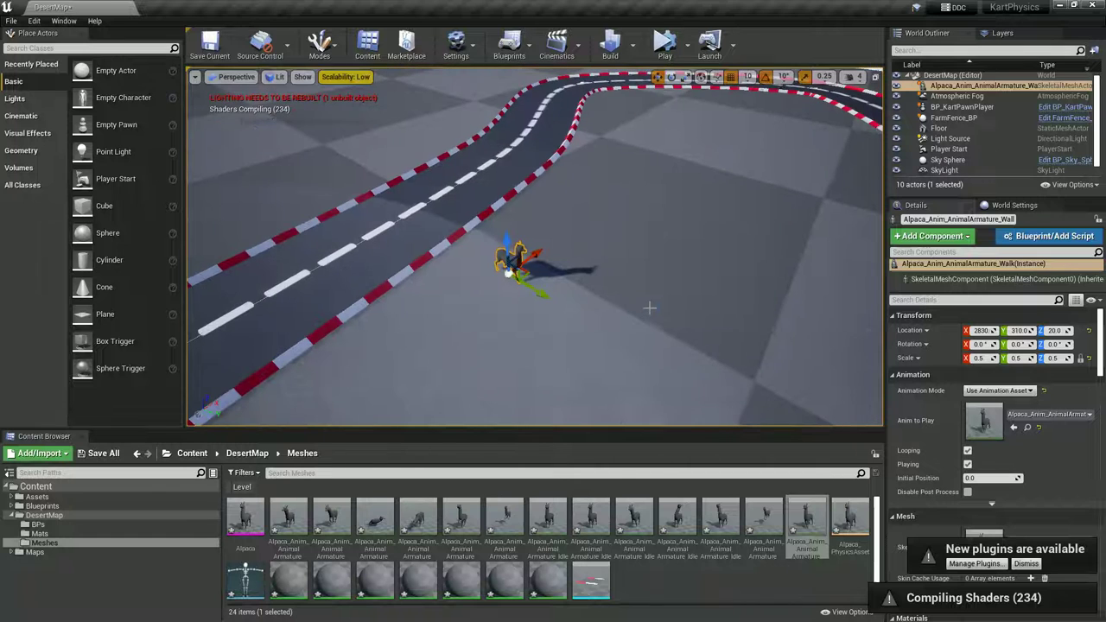
drag(526, 275, 739, 277)
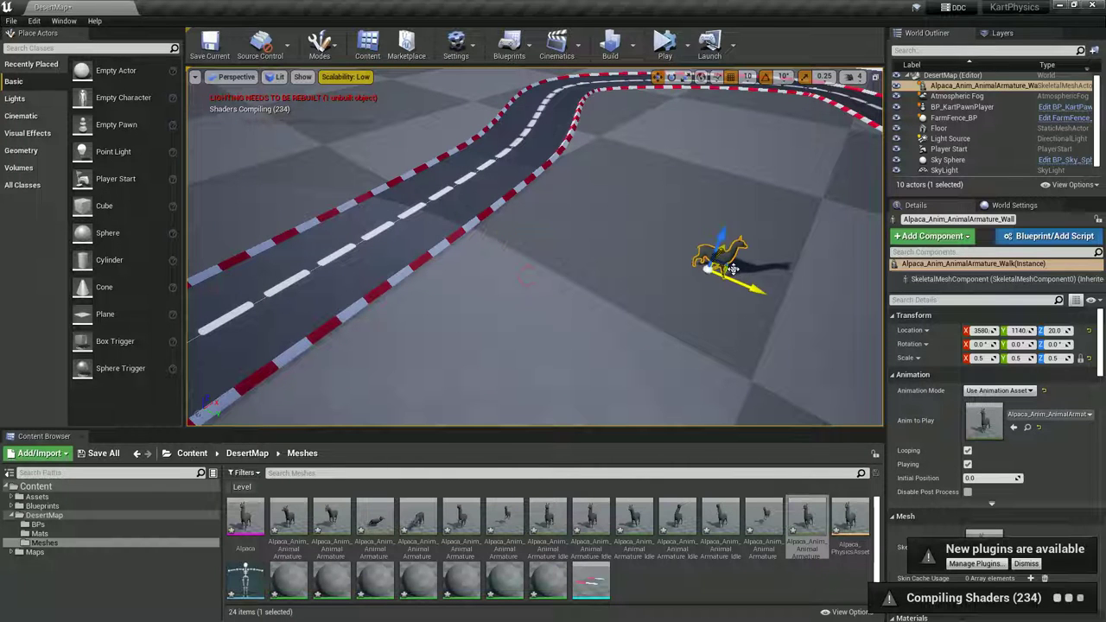
key(e)
drag(758, 317, 397, 274)
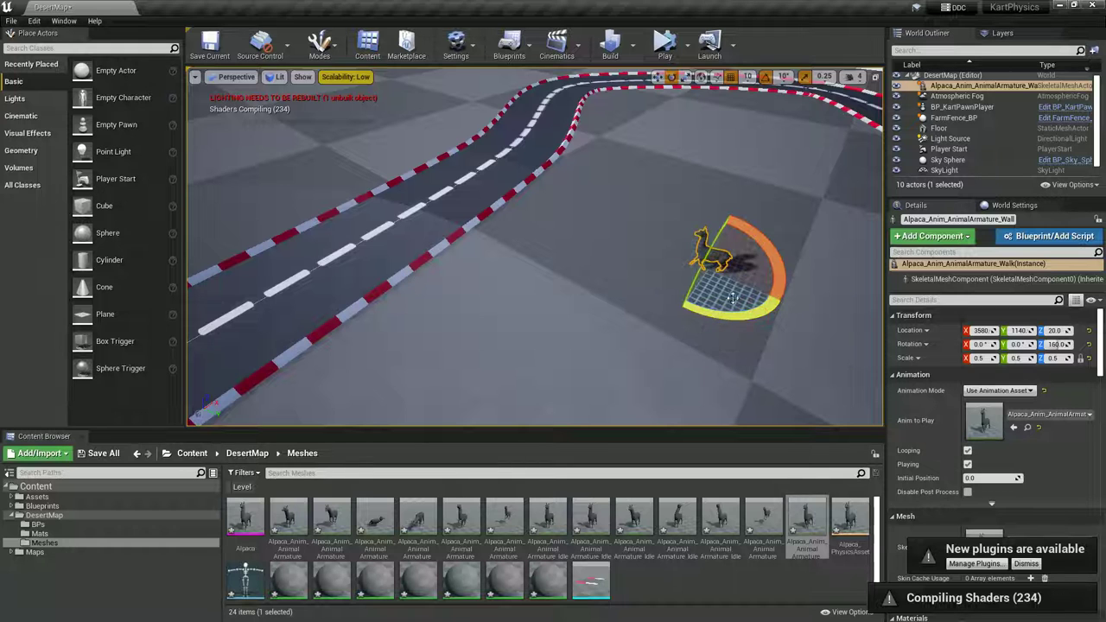
right_drag(635, 251, 704, 229)
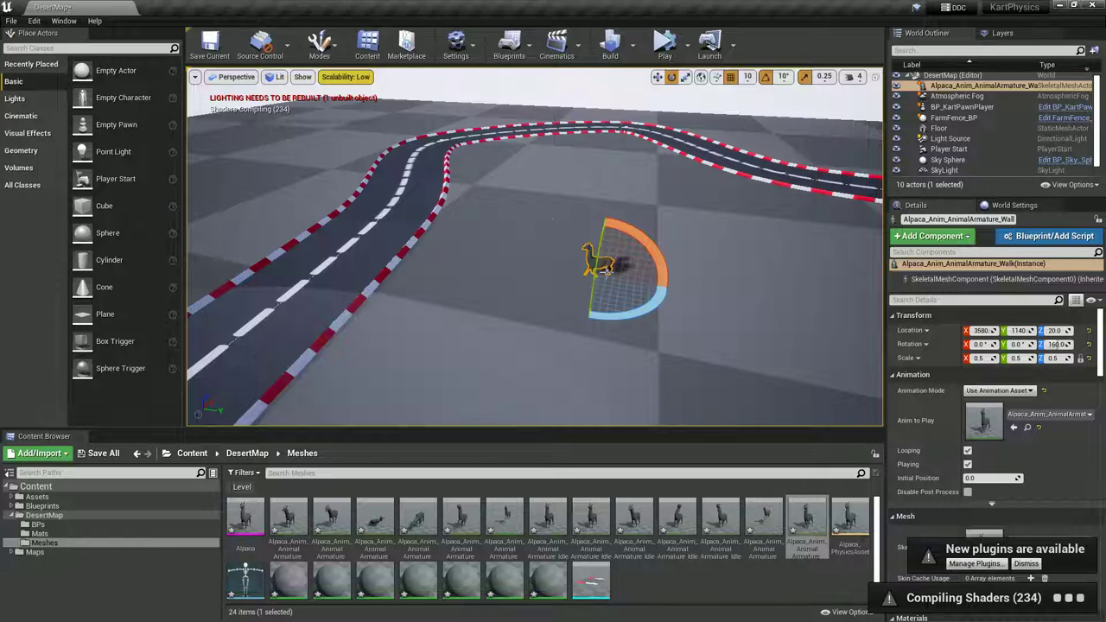
- Create a new folder named Cinematics inside the DesertMap folder
click(43, 515)
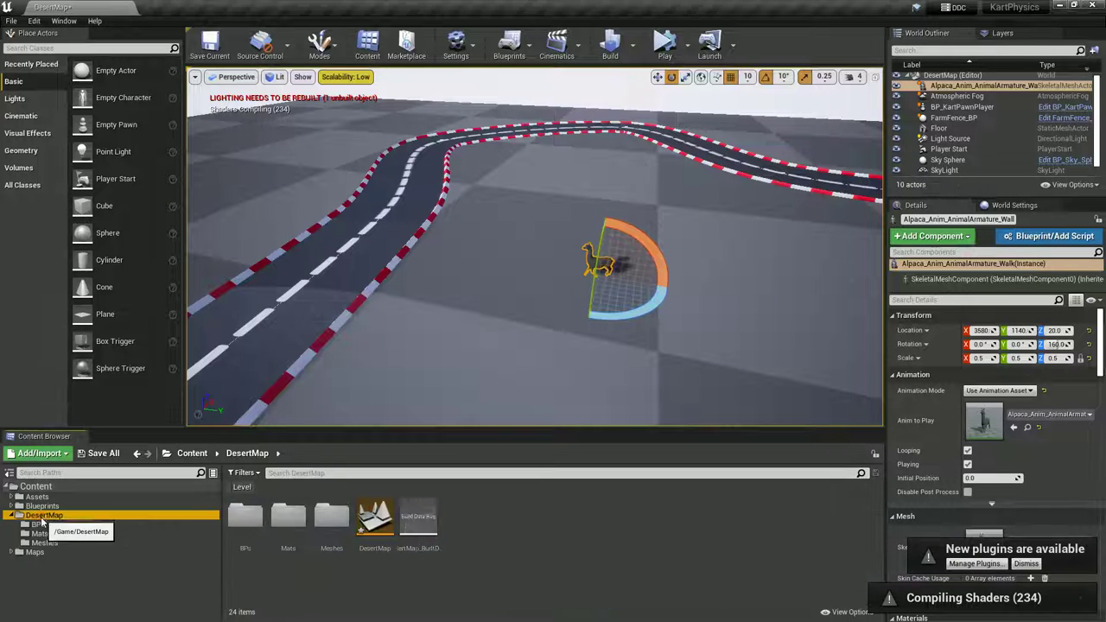
right_click(44, 516)
click(151, 251)
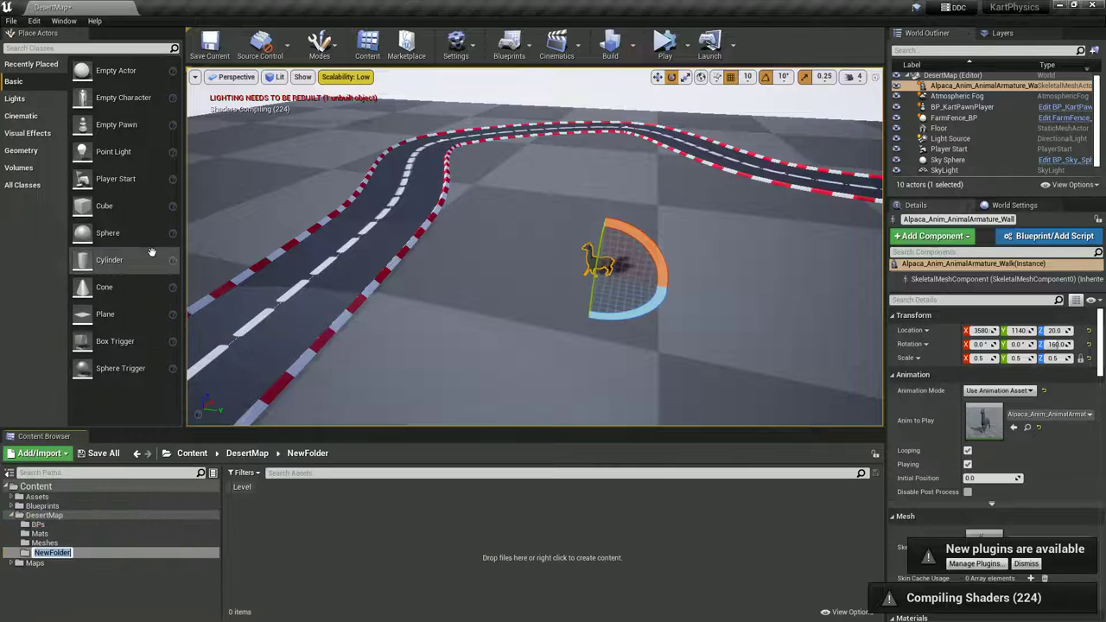
text(Cinematics)
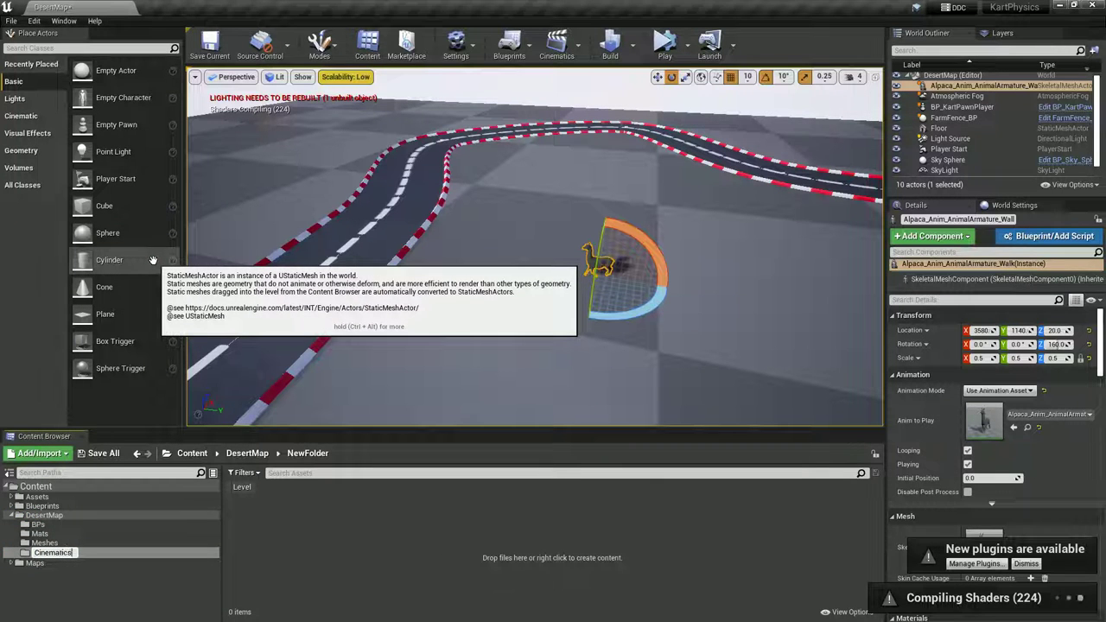
key(Return)
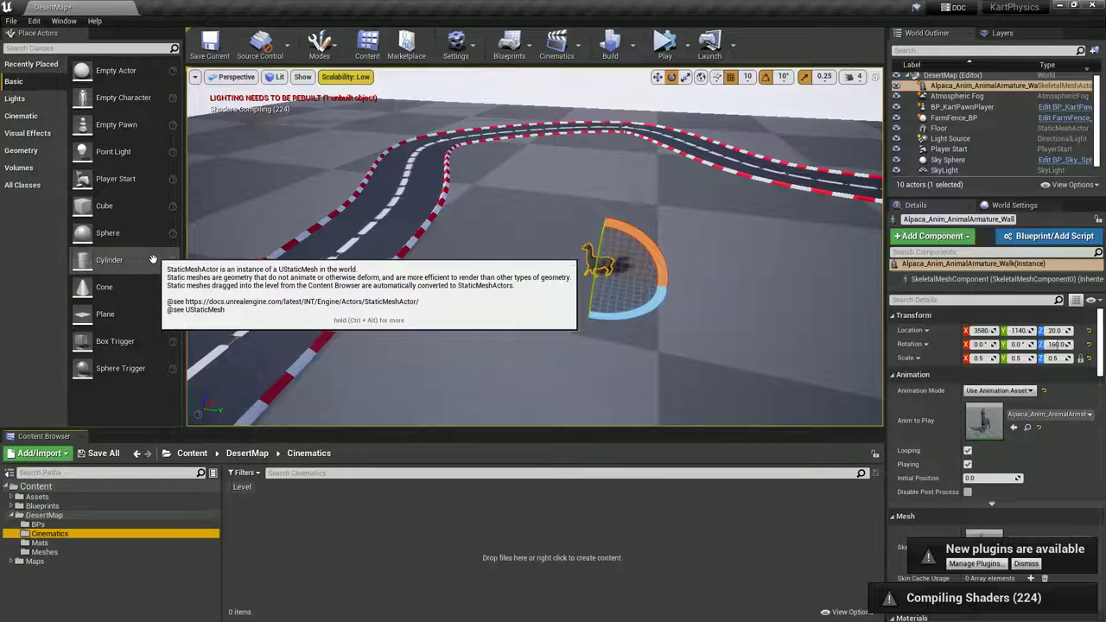
- Create a level sequence named AlpcaCine and save it in the DesertMap Cinematics folder
click(550, 49)
click(588, 77)
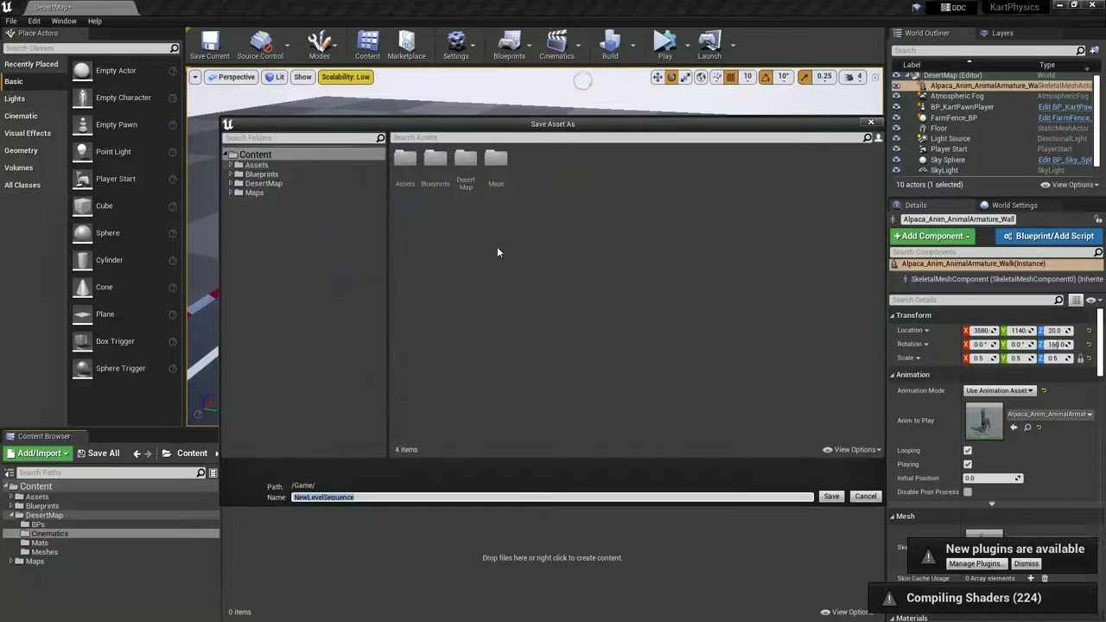
click(263, 183)
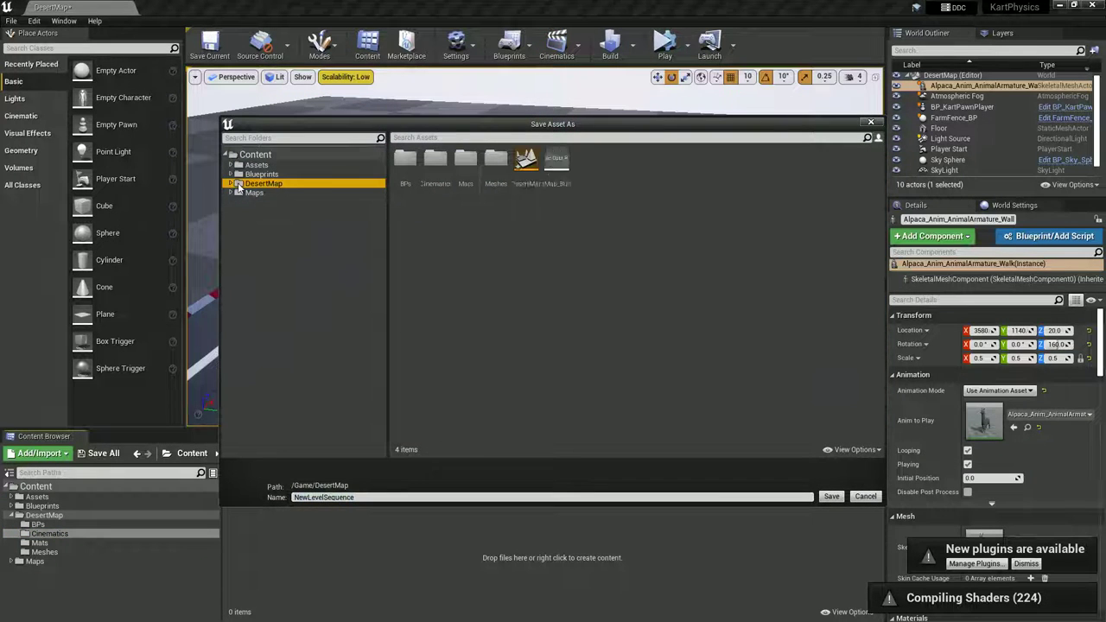
double_click(441, 166)
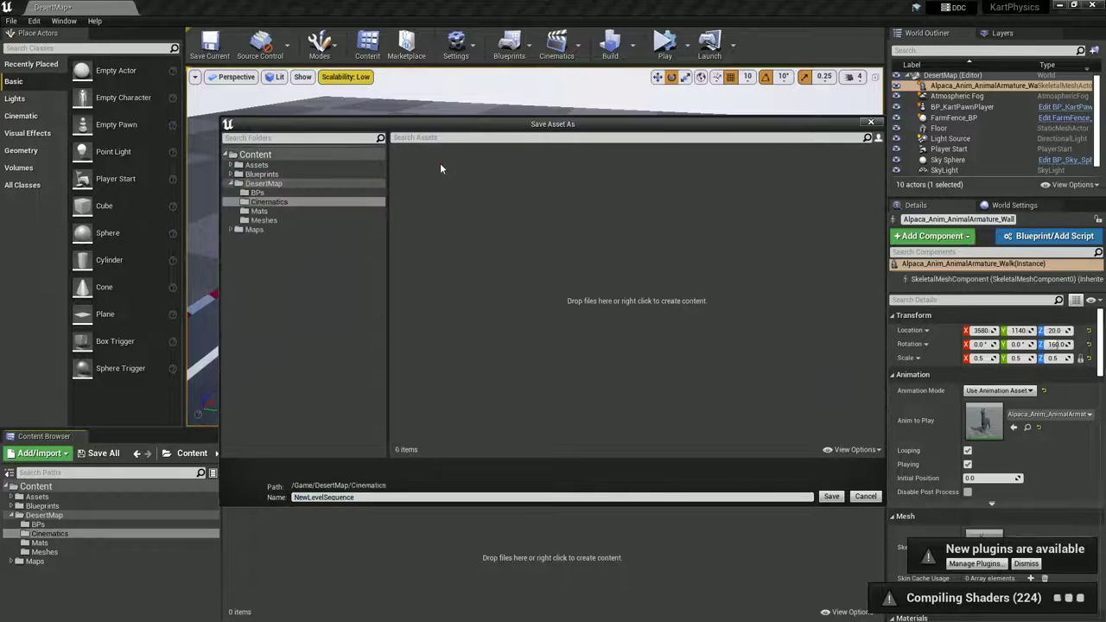
click(478, 496)
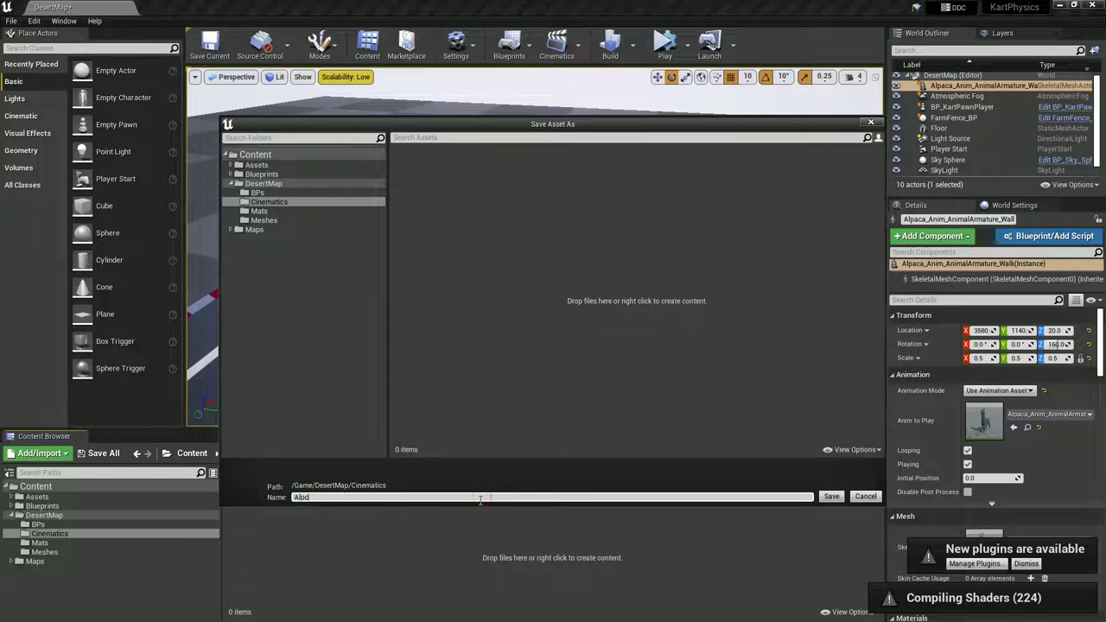
text(AlpcaCine)
key(Return)
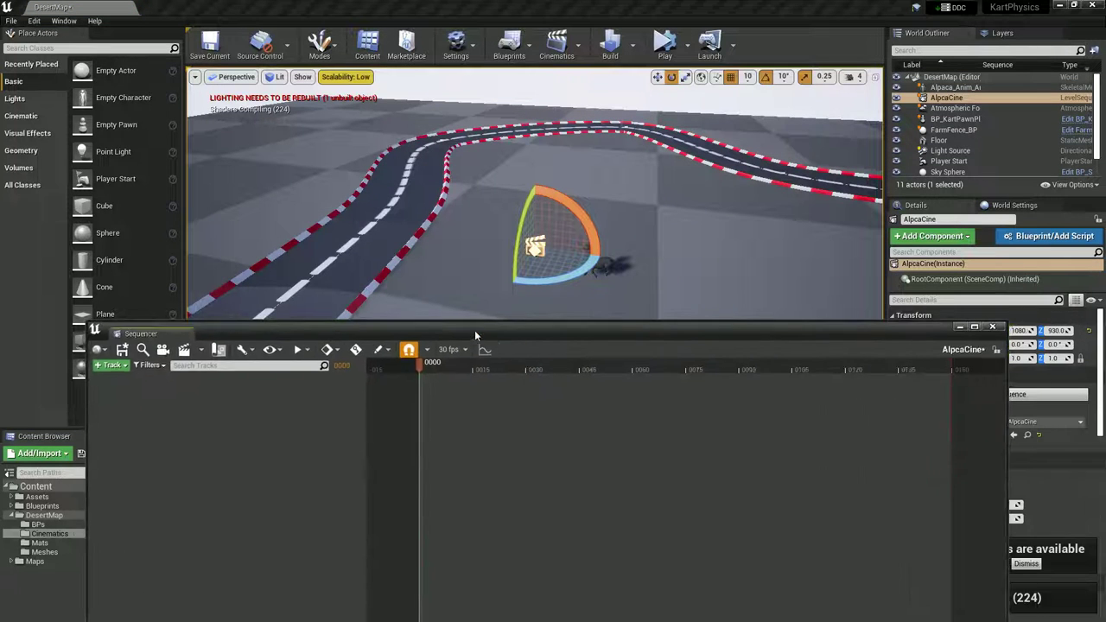
- Add the alpaca Walk actor from the level to the AlpcaCine sequence
click(607, 275)
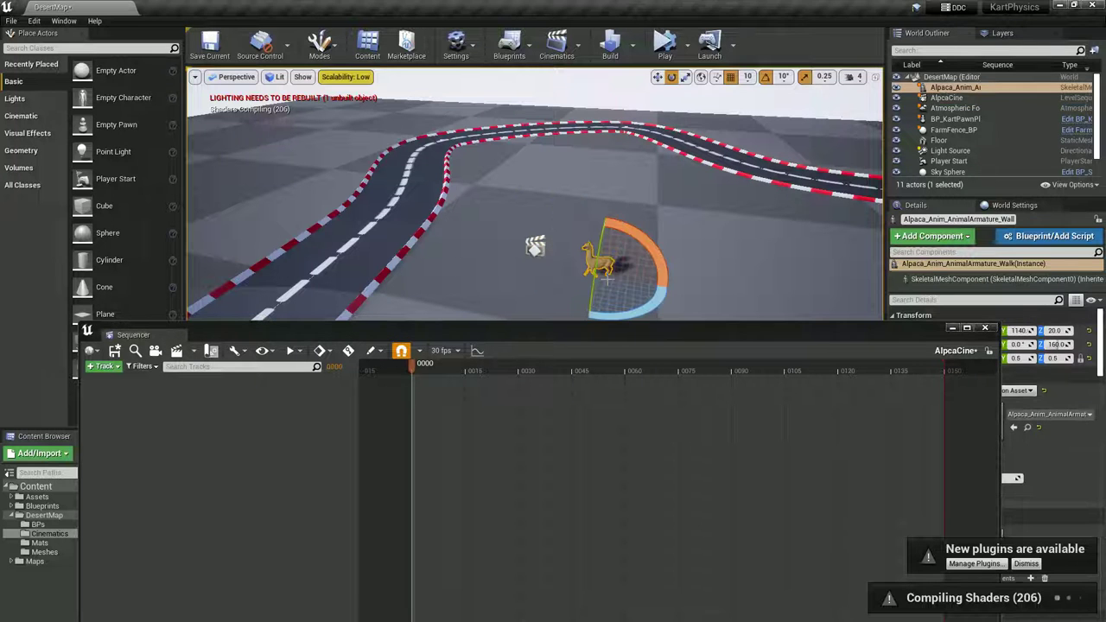
right_click(228, 421)
mouse_move(294, 425)
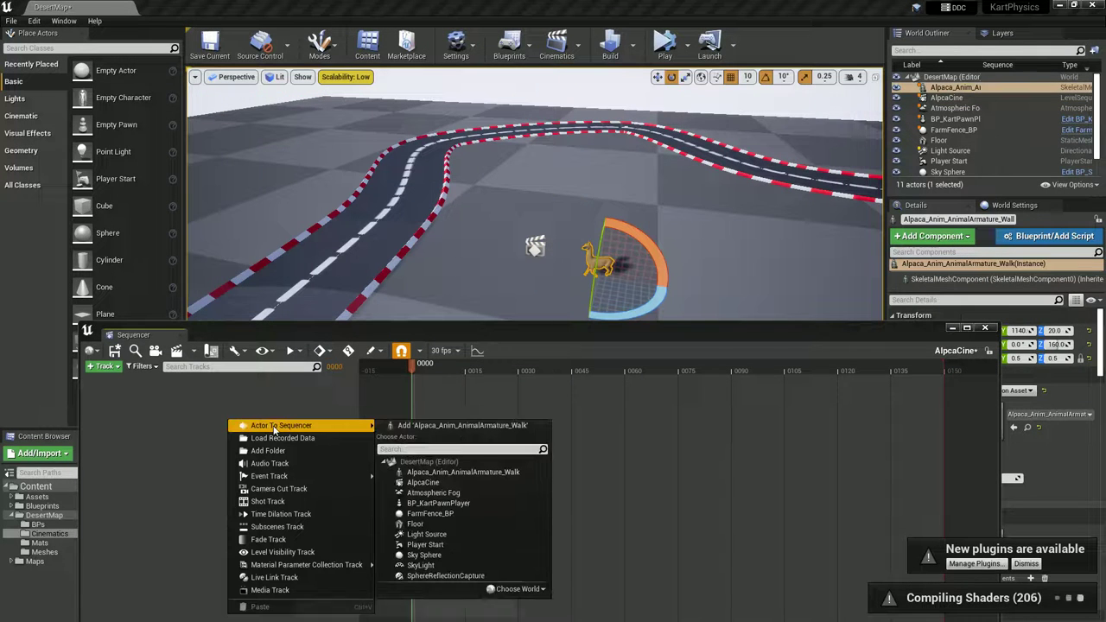
click(464, 426)
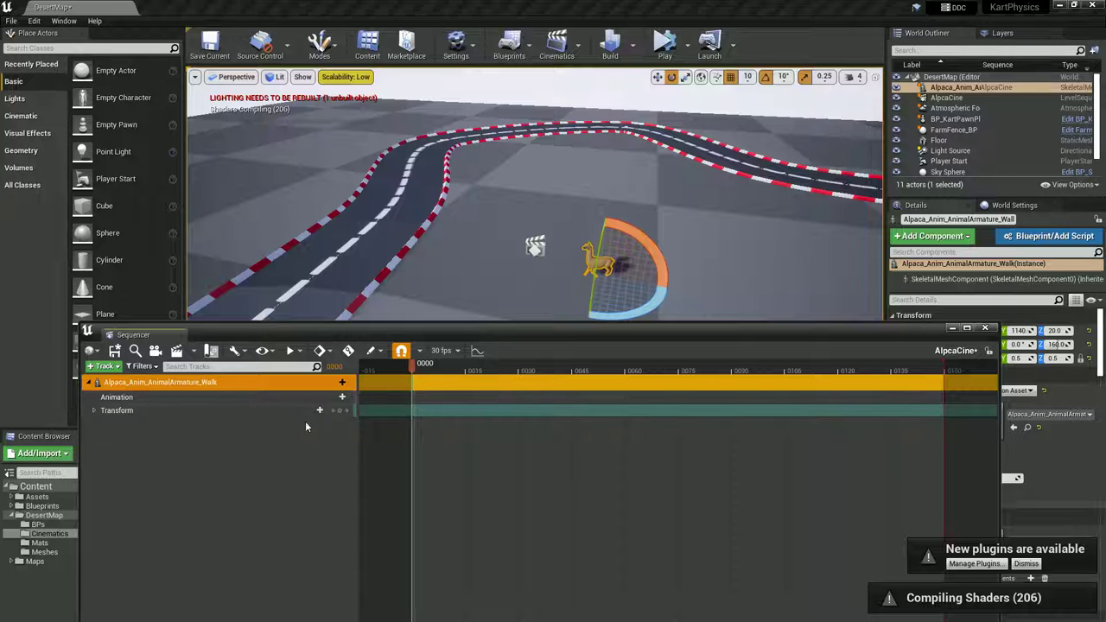
- Key the alpaca's transform at frames 0 and 120 and end the playback range at frame 120
click(340, 410)
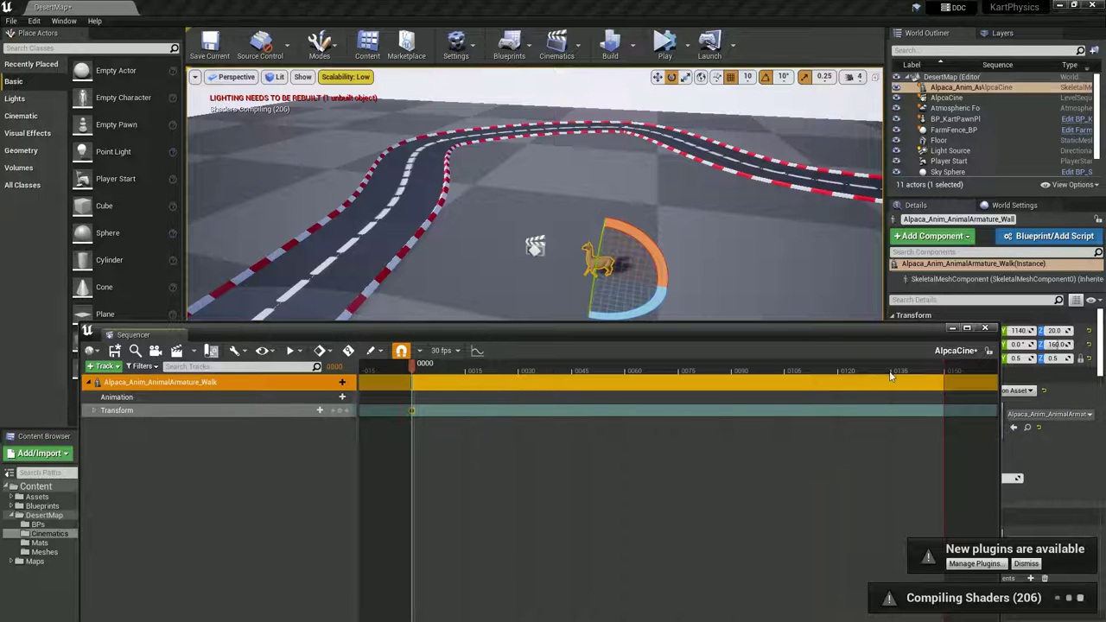
drag(942, 370, 842, 373)
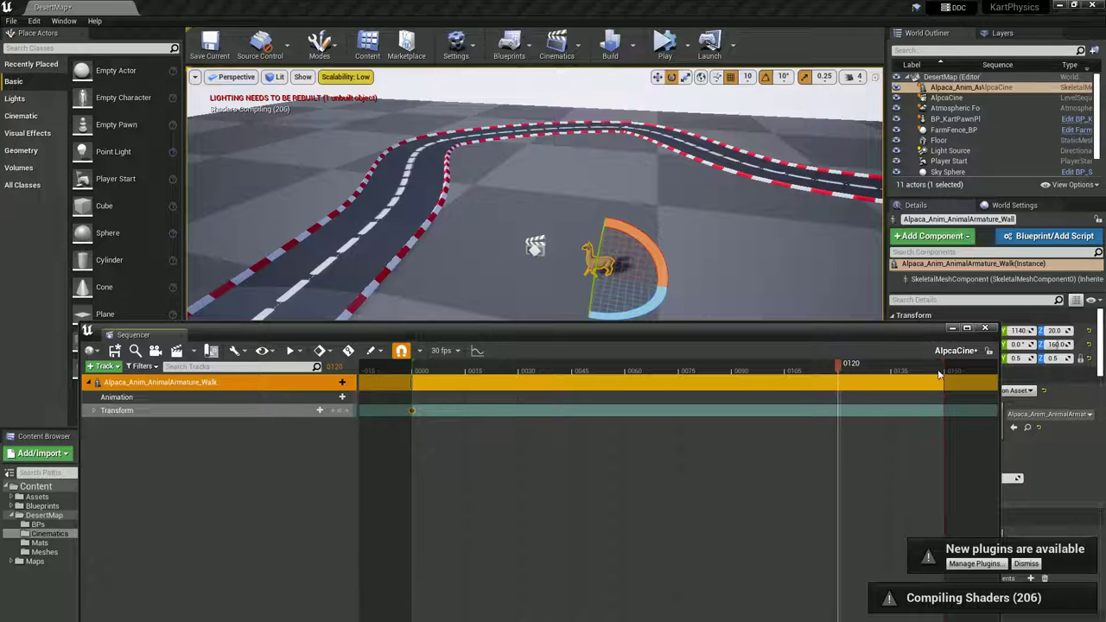
drag(946, 367, 837, 370)
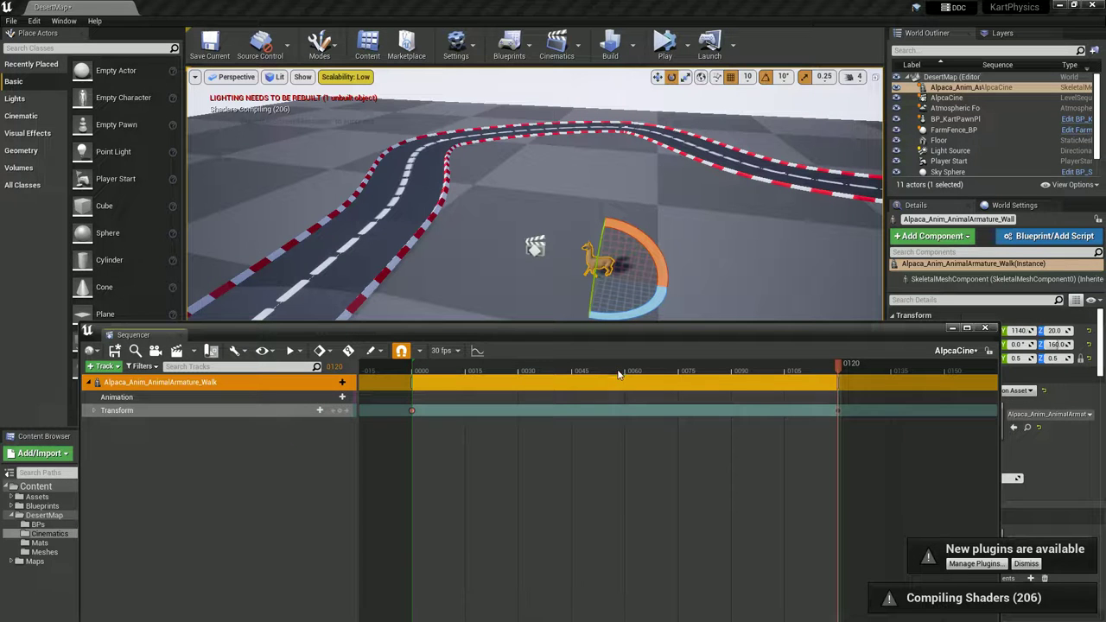
- At frame 60, move the alpaca across the road to about Y -2690, rotate it to about 40° about Z and key its transform
drag(635, 371, 628, 371)
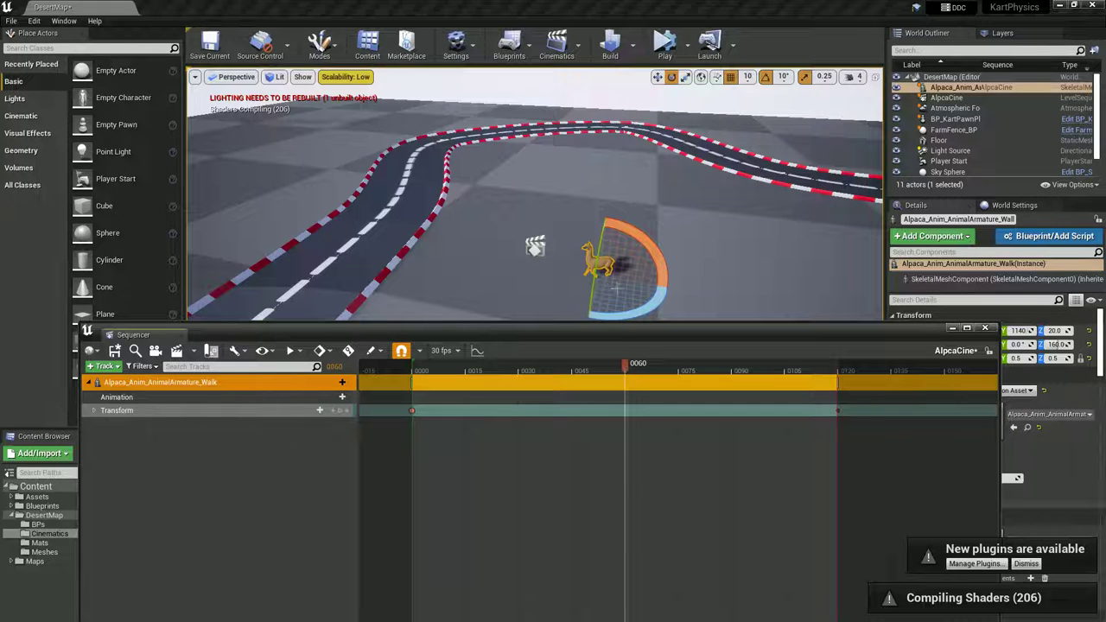
right_drag(615, 279, 635, 263)
key(w)
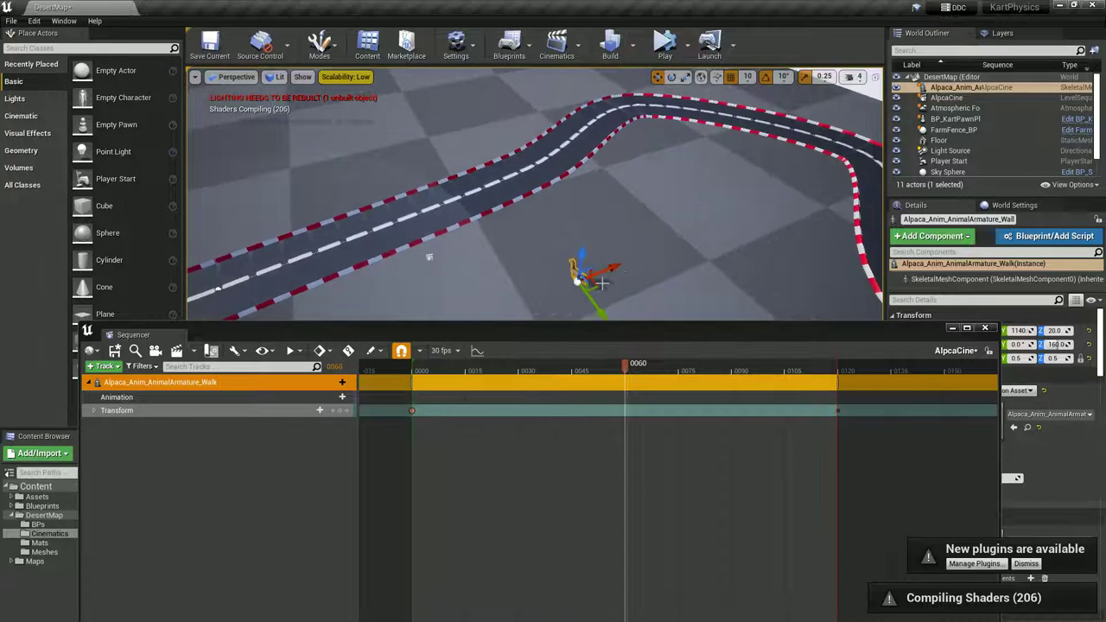
drag(596, 284, 421, 130)
key(e)
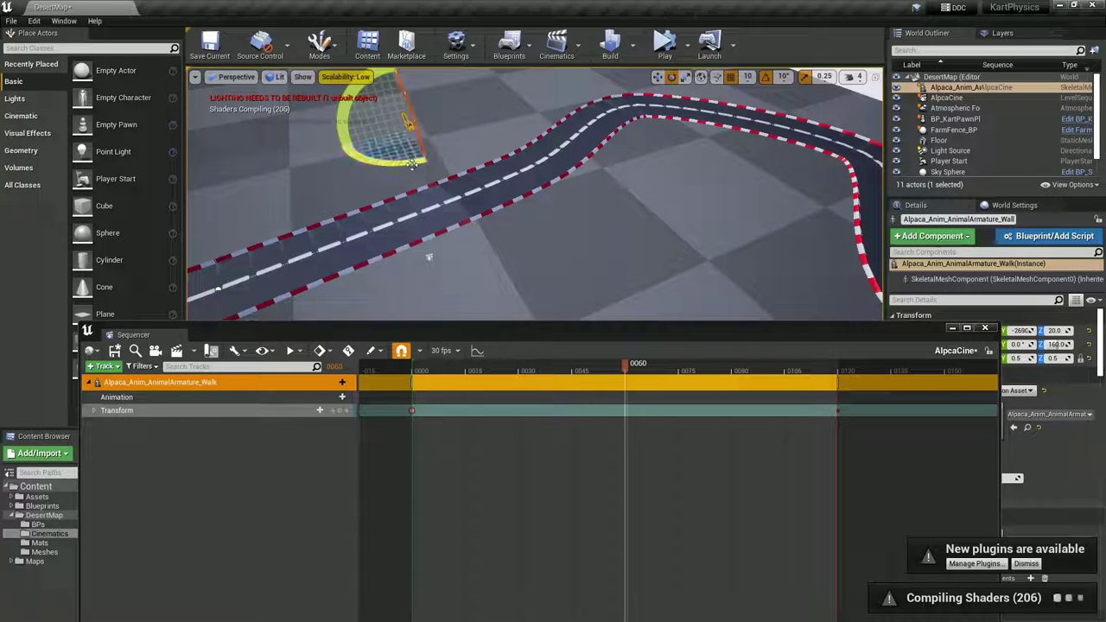
drag(389, 163, 715, 102)
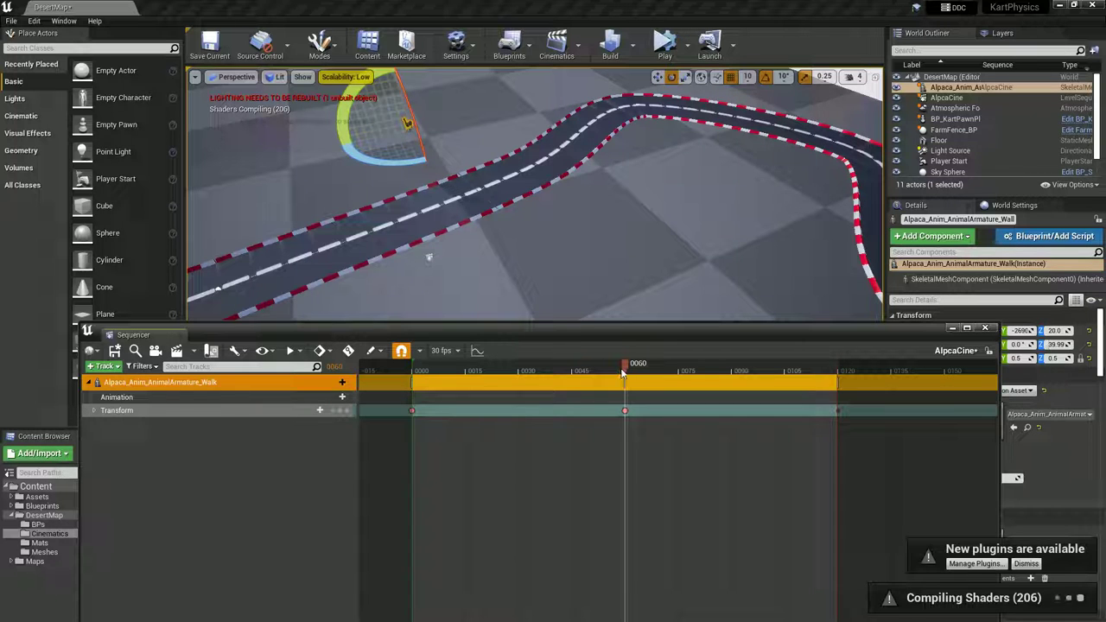
- At frame 48, rotate the alpaca to about 182° about Z and key its transform
drag(620, 373, 566, 402)
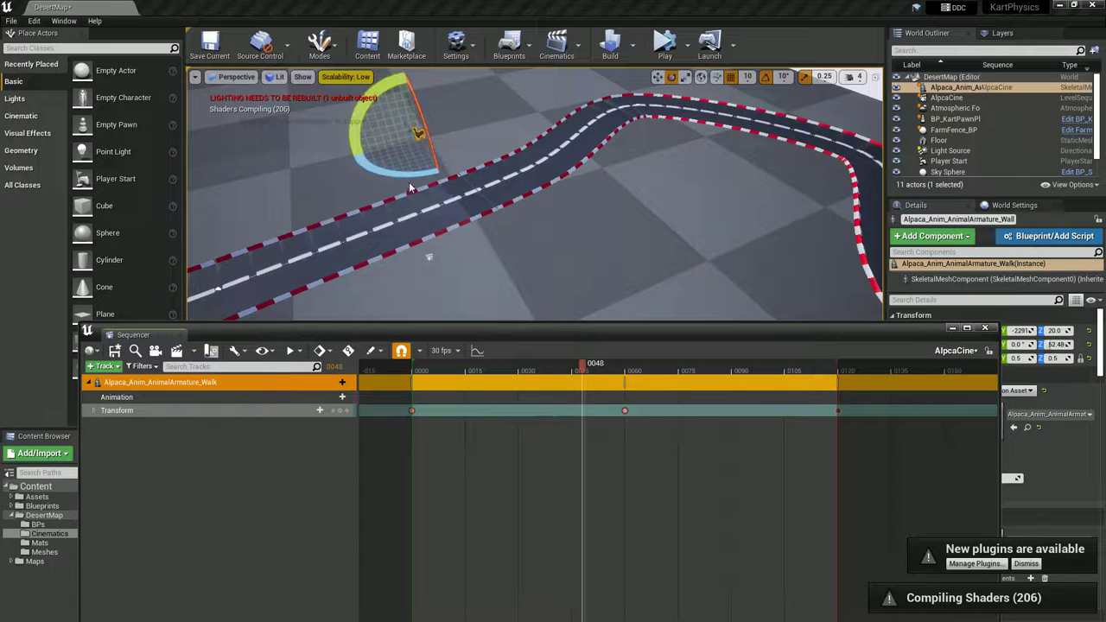
drag(409, 182, 123, 184)
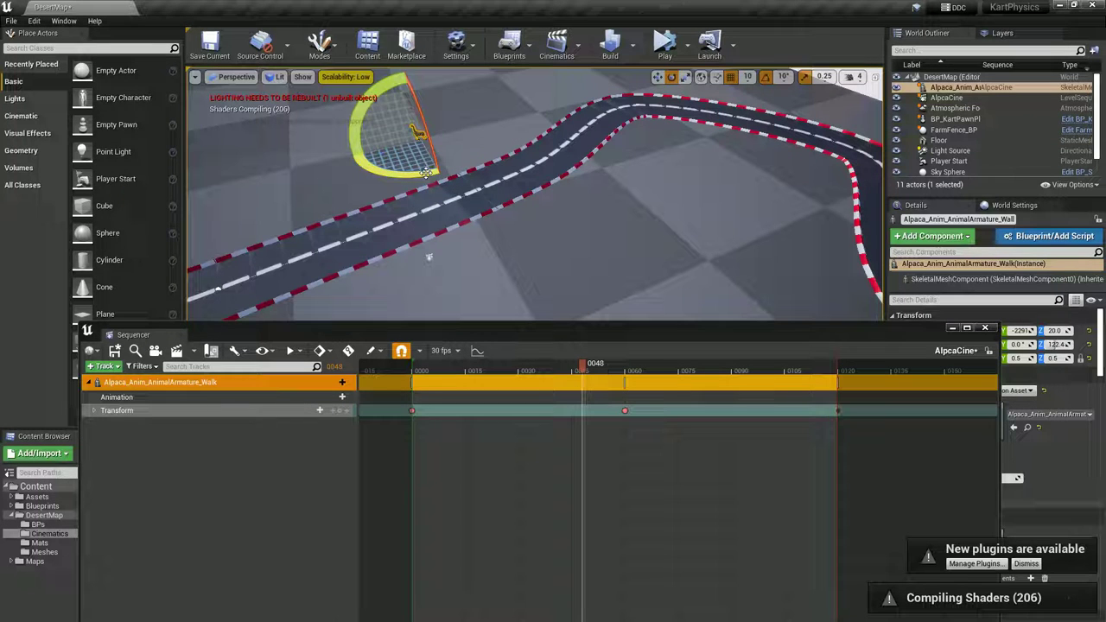
drag(426, 173, 284, 177)
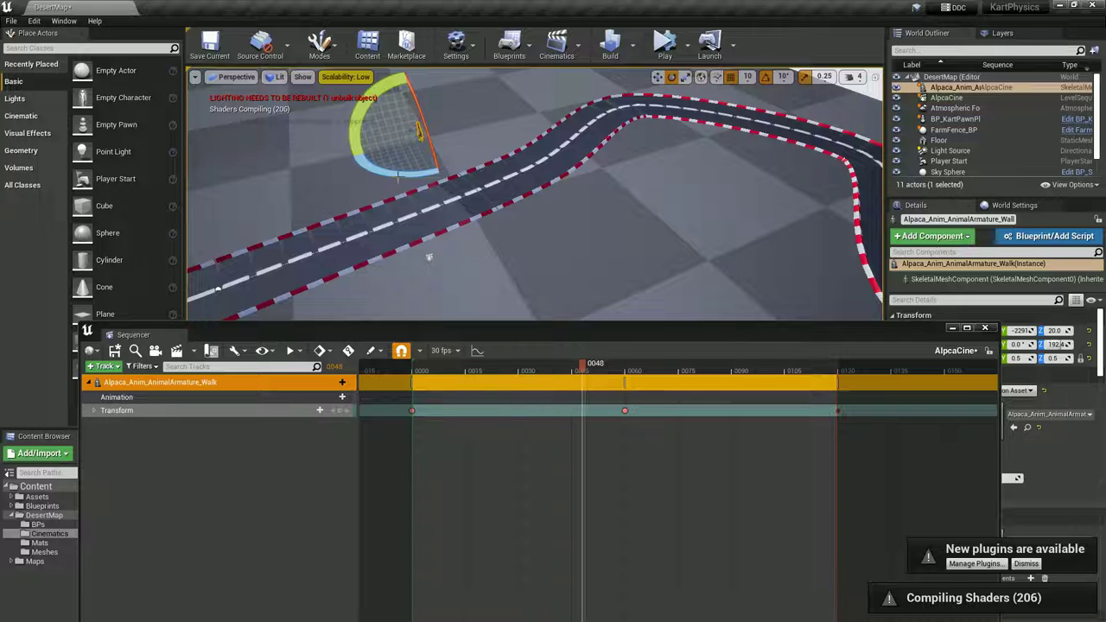
drag(403, 174, 423, 175)
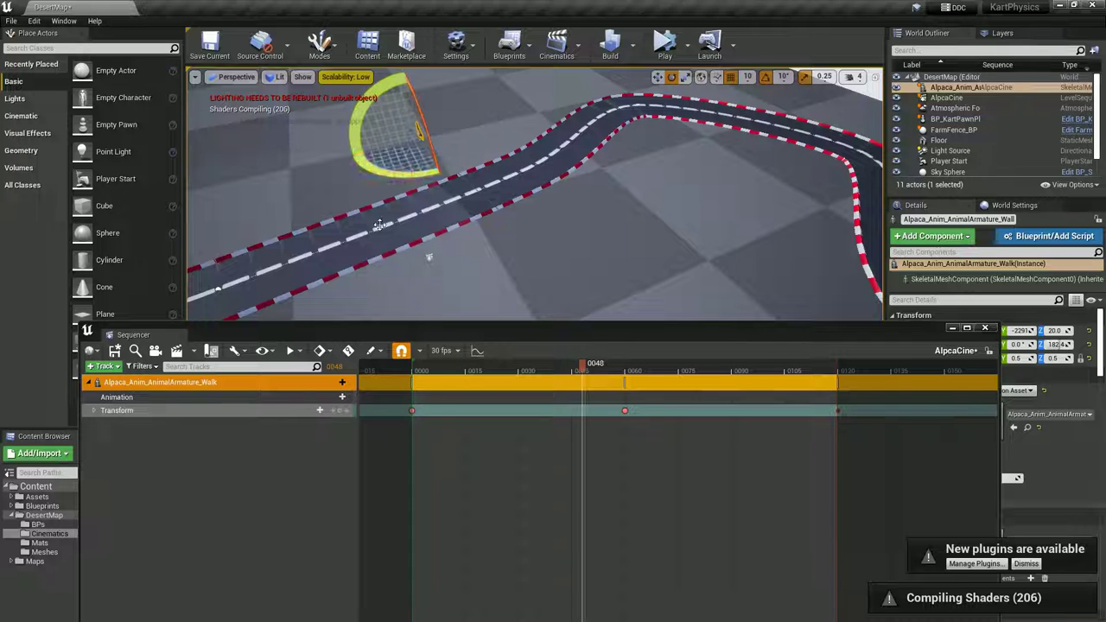
click(339, 411)
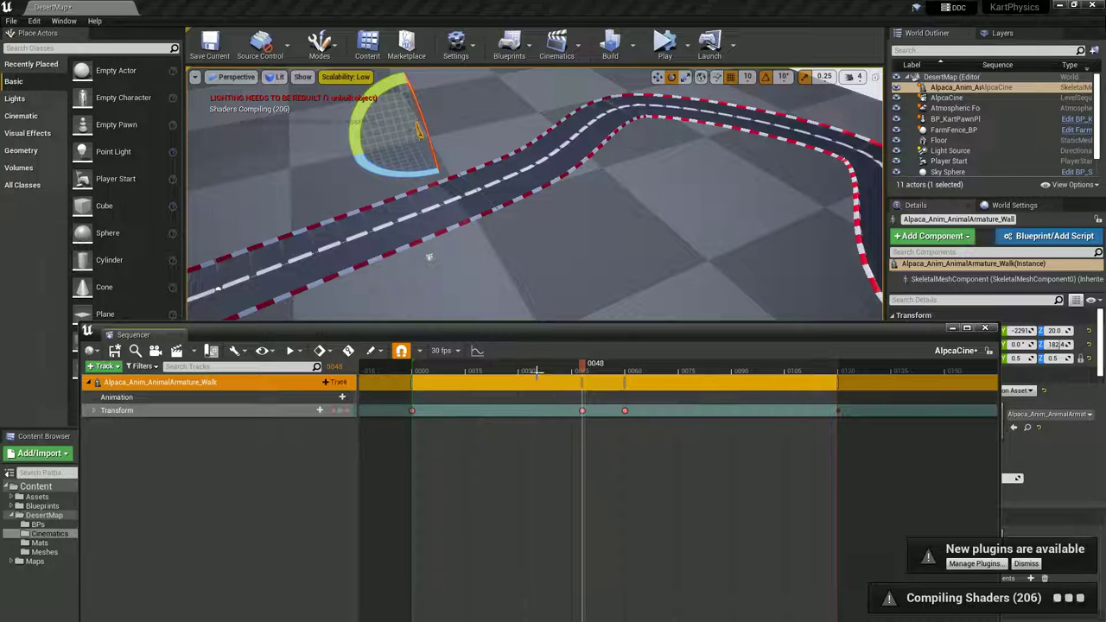
- At frame 29, shift the alpaca slightly along the X axis on the road and key its transform
drag(533, 369, 516, 369)
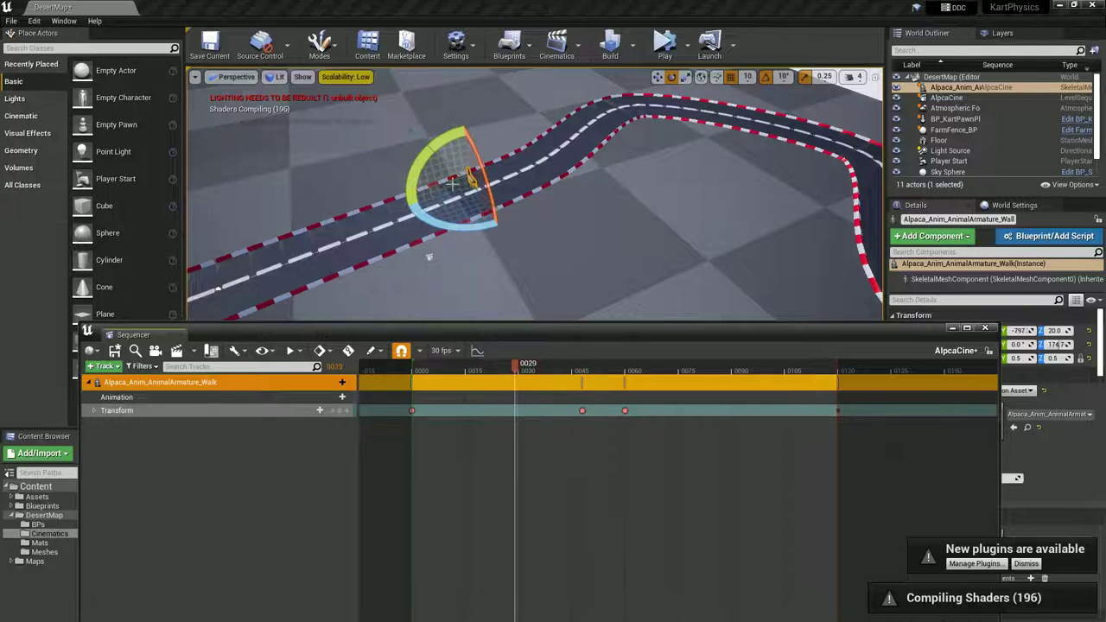
right_drag(478, 167, 462, 204)
key(w)
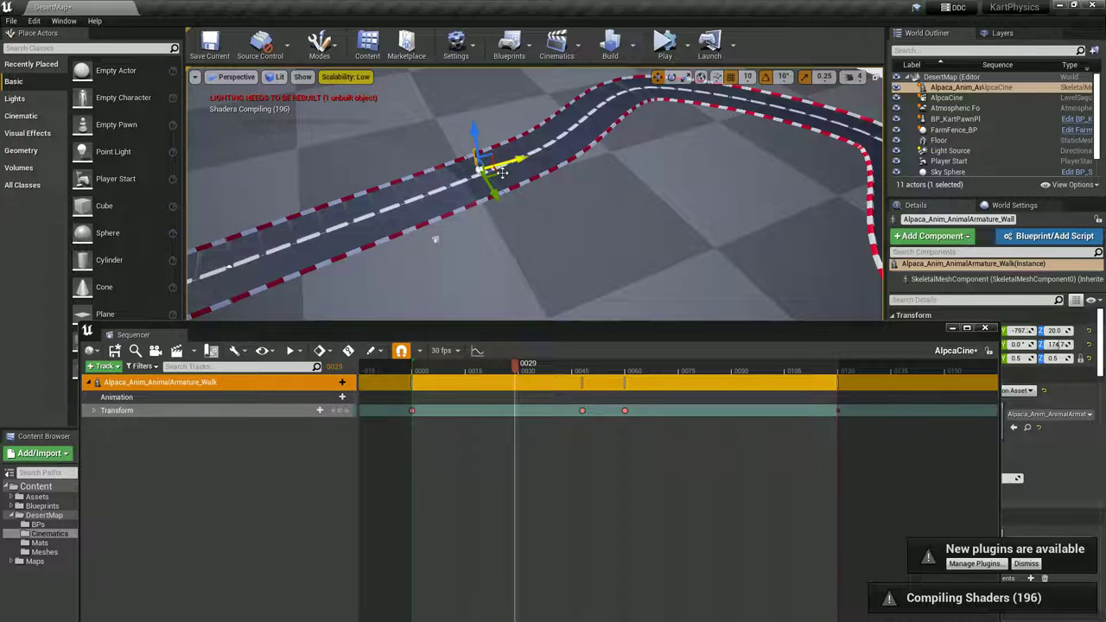
drag(502, 173, 517, 166)
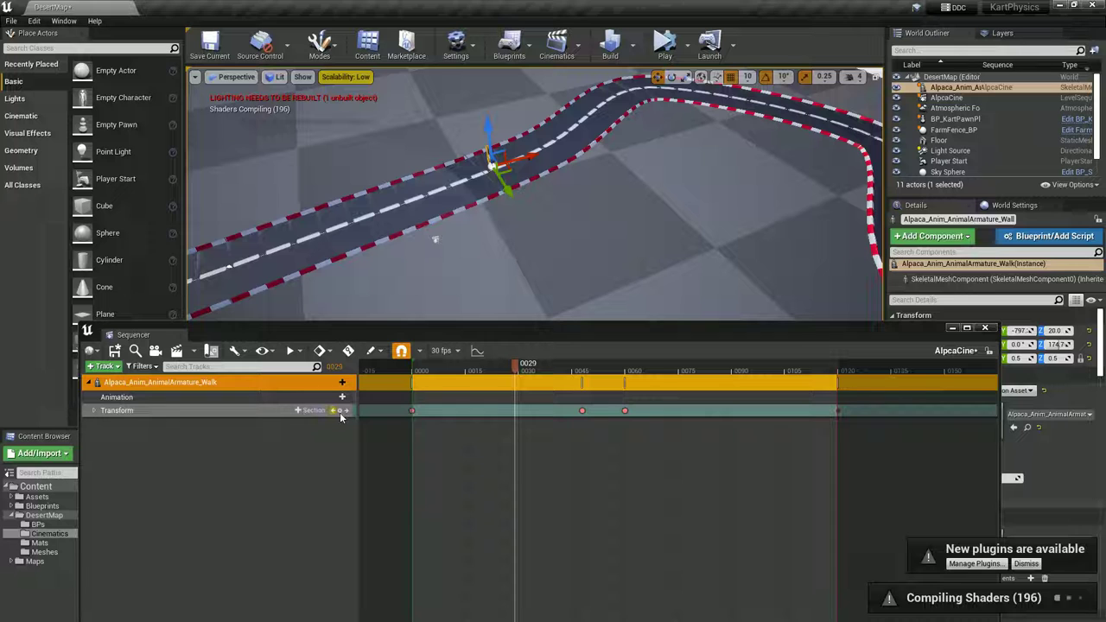
click(339, 411)
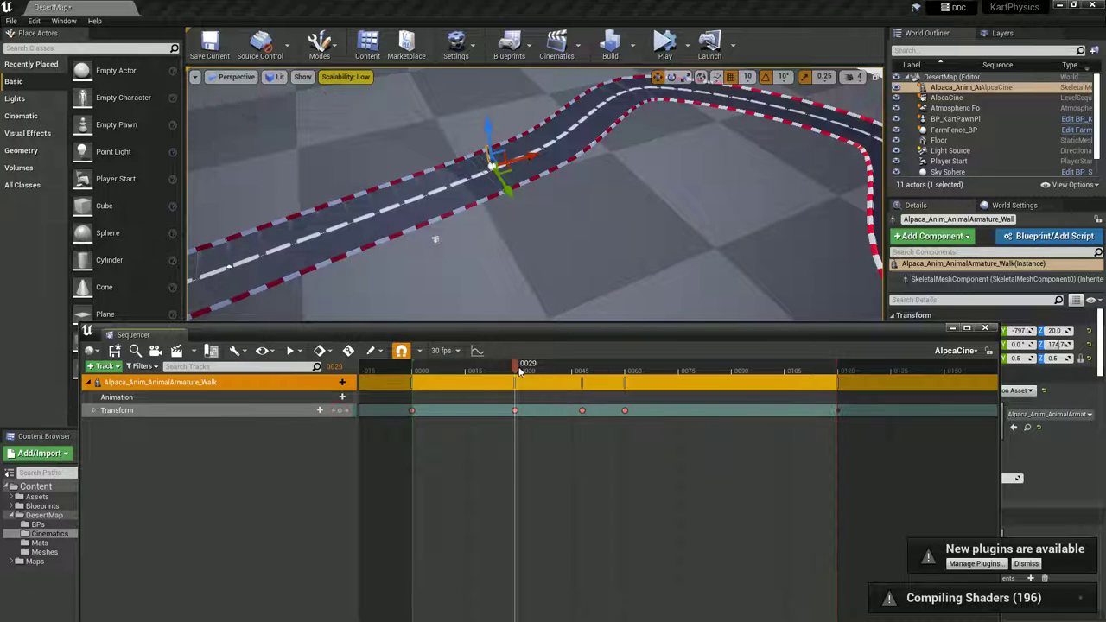
- At frame 71, set the alpaca at about Y -1901 with about 0.6° rotation about Z and key its transform
drag(518, 370, 656, 389)
drag(444, 123, 445, 188)
key(e)
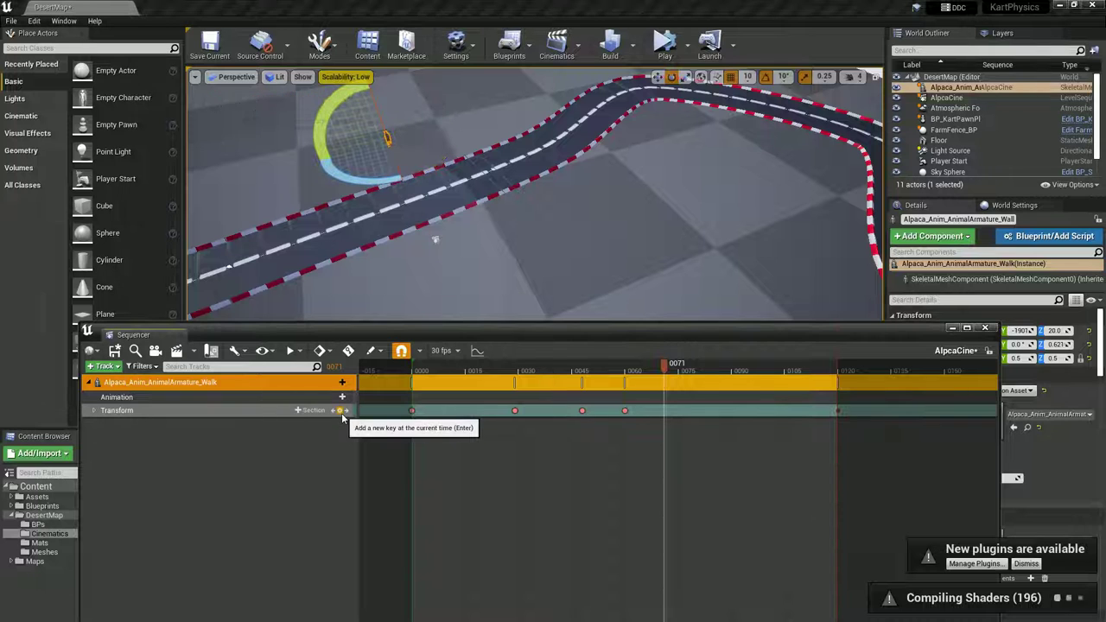
click(342, 414)
- At frame 91, rotate the alpaca to about -21° about Z, move it onto the road at about Y -497 and key its transform
drag(629, 369, 736, 390)
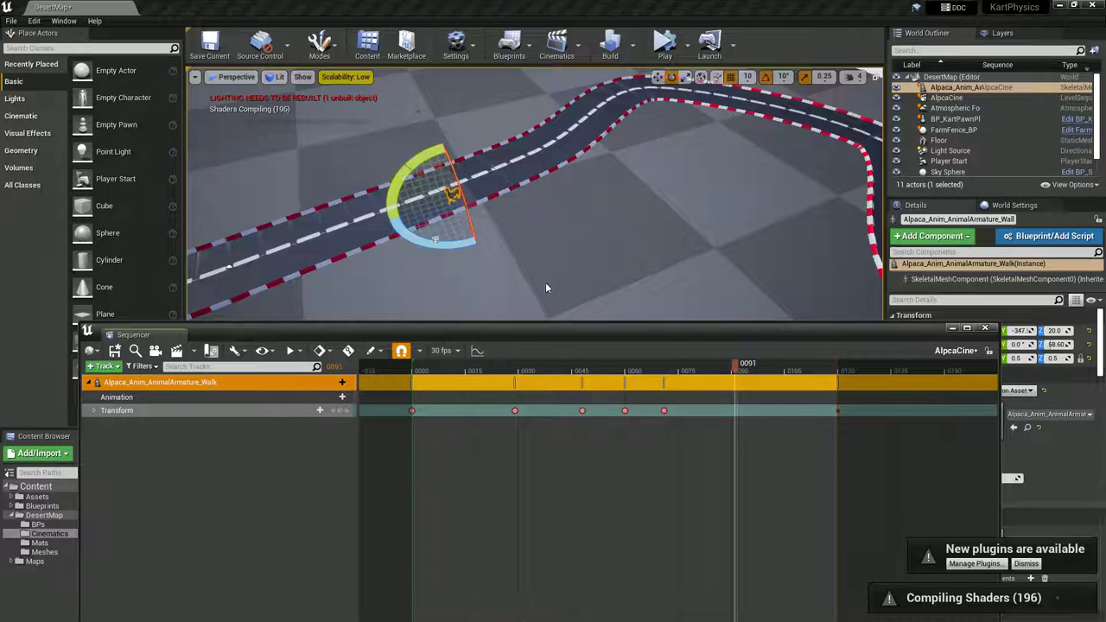
click(454, 248)
drag(453, 248, 600, 258)
key(w)
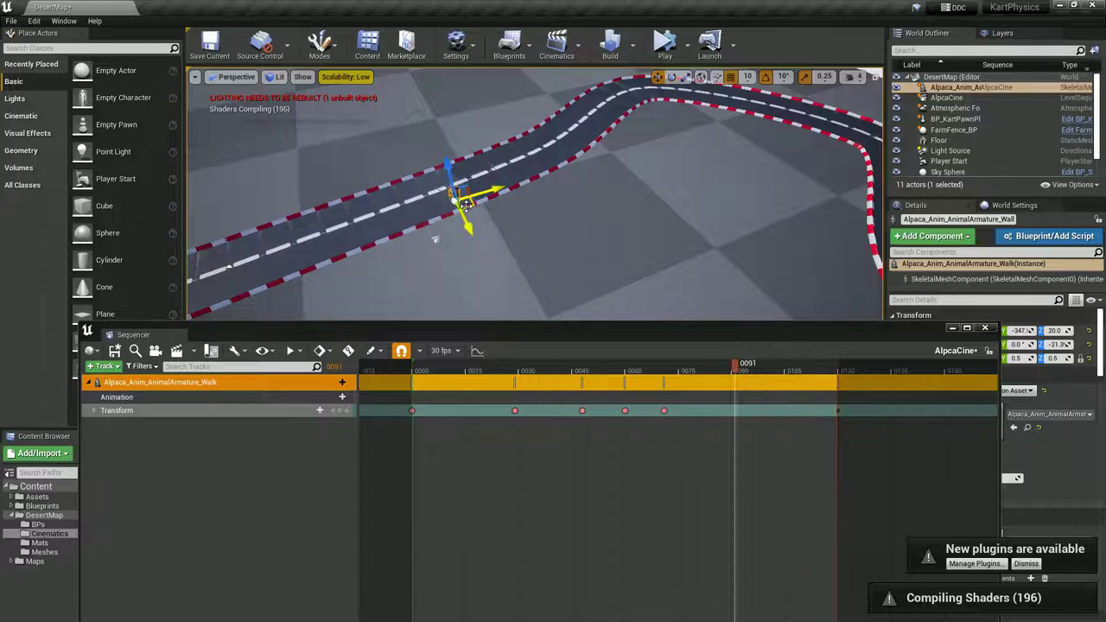
drag(467, 208, 436, 208)
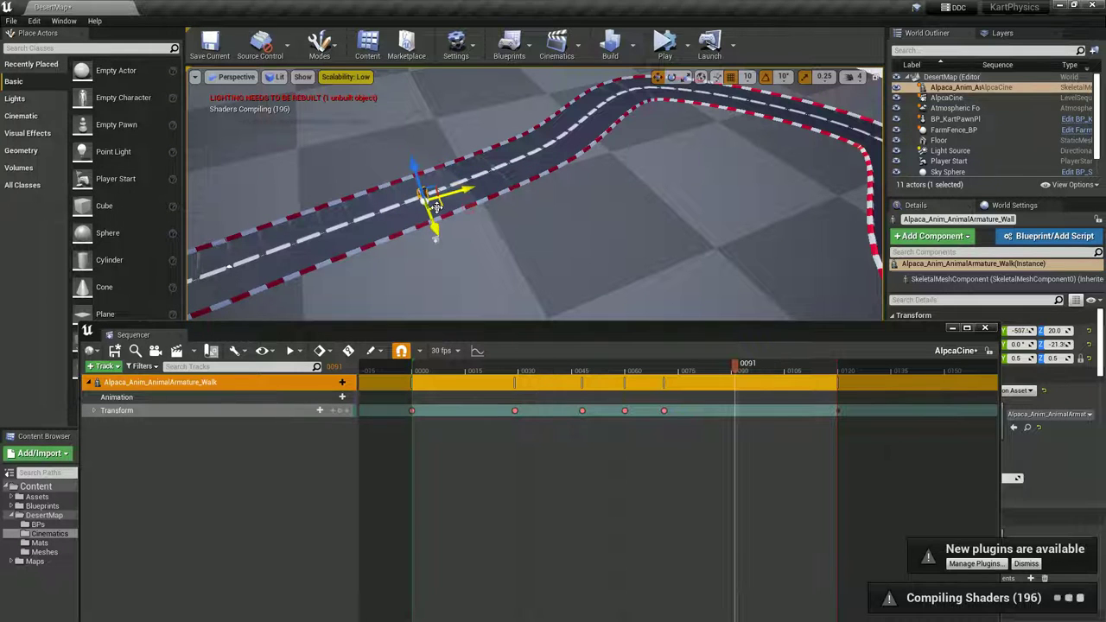
click(341, 410)
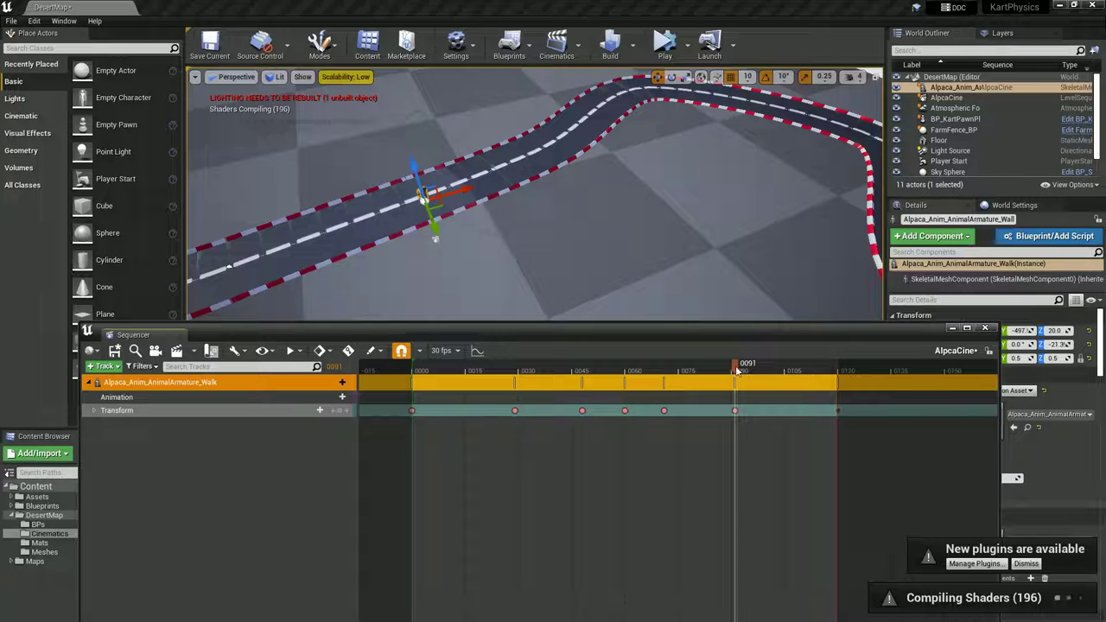
- Set the alpaca's yaw to -160 at frame 120
drag(735, 368, 840, 411)
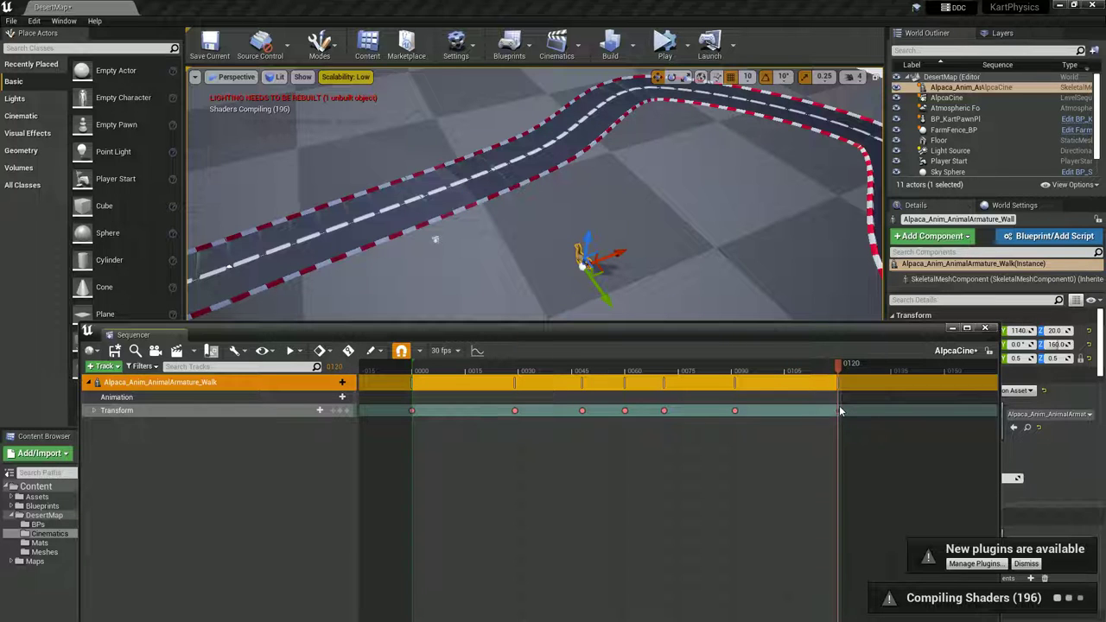
click(94, 410)
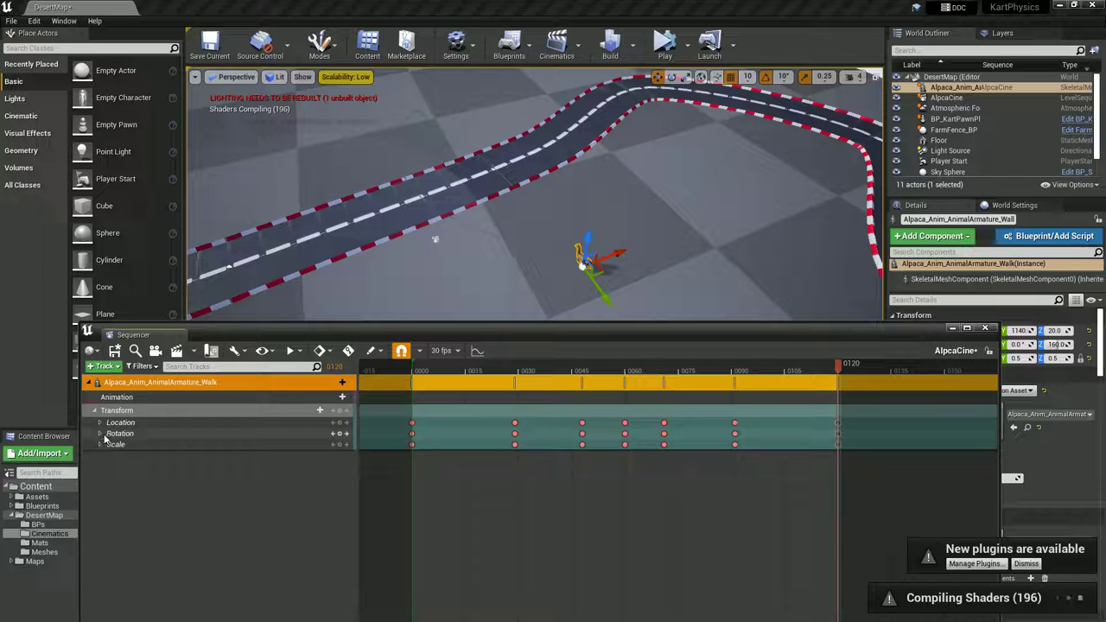
click(99, 433)
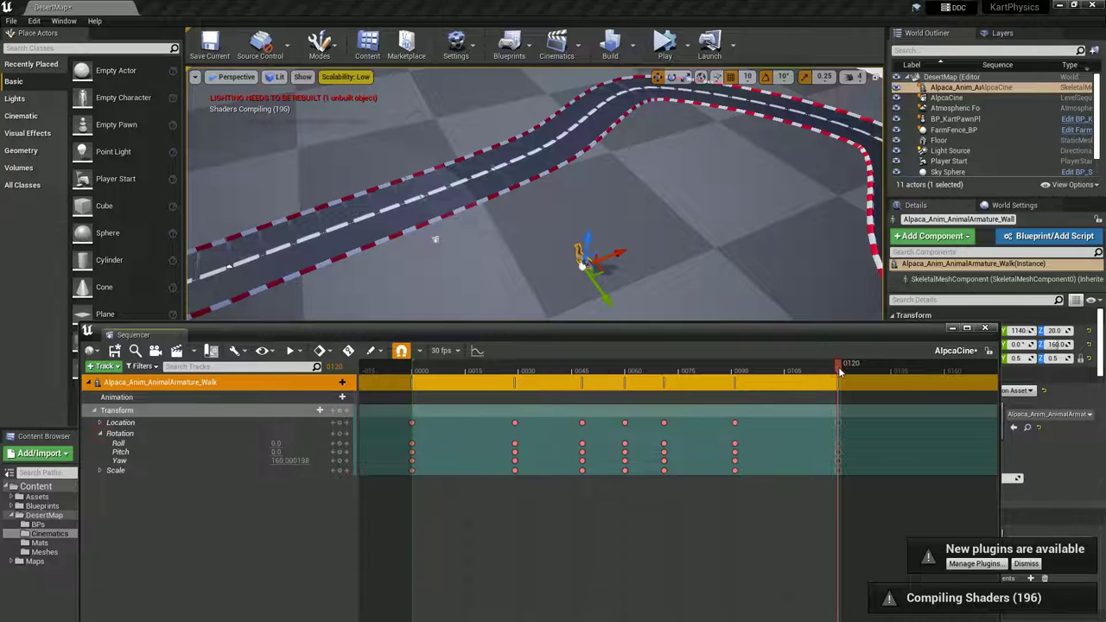
click(290, 460)
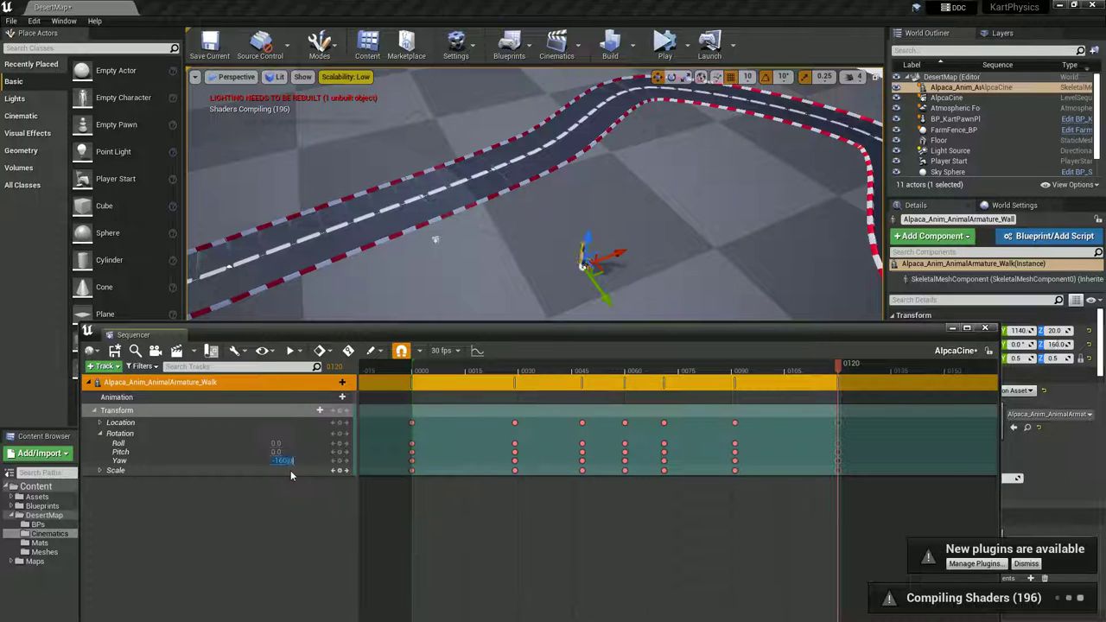
- At frame 111, move the alpaca to about Y 1214, key its transform and set its yaw to about -60
drag(783, 373, 808, 395)
drag(578, 265, 574, 291)
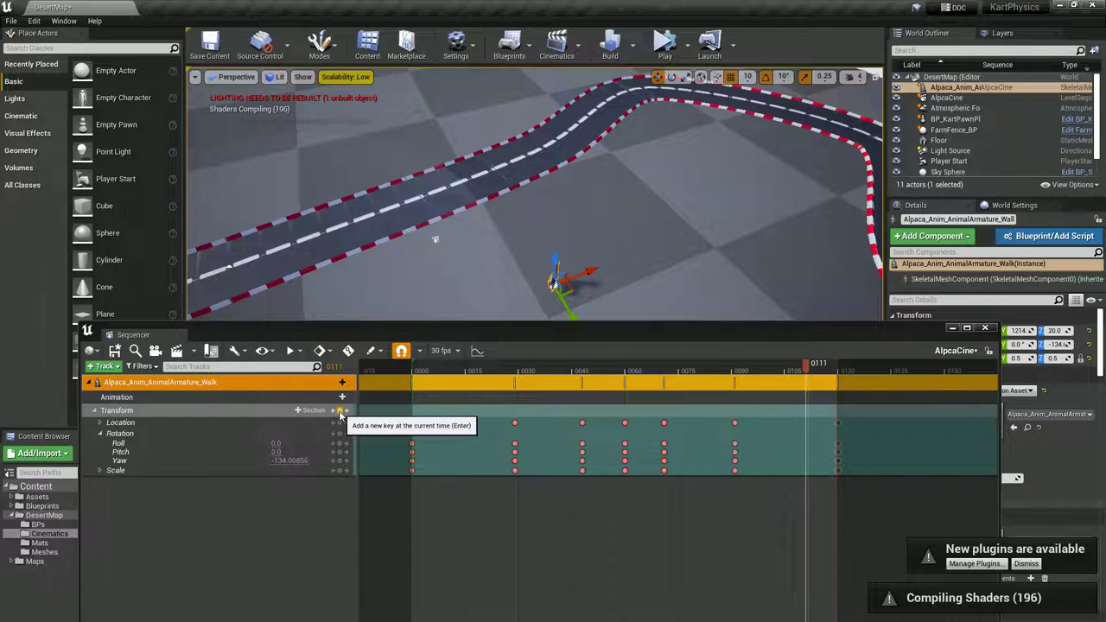
click(340, 411)
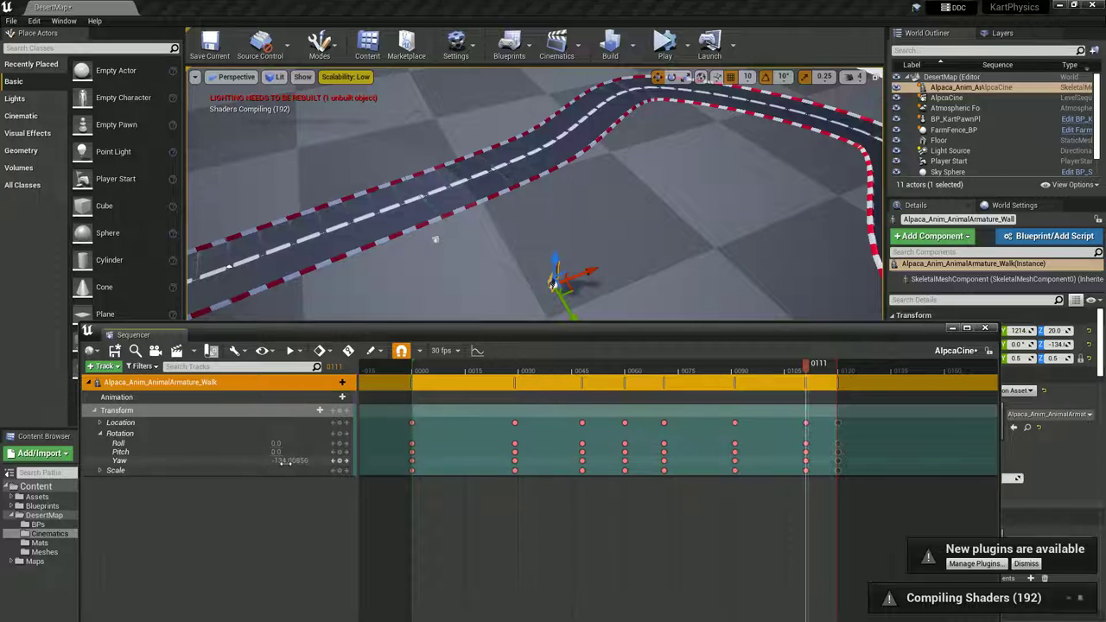
drag(283, 460, 317, 461)
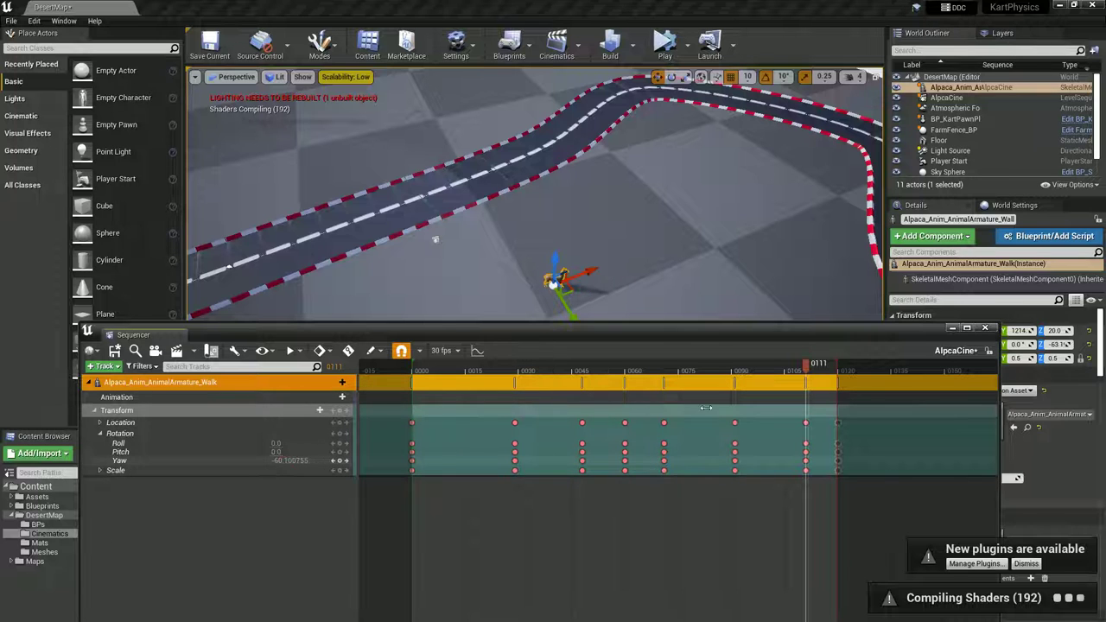
- Scrub back through the alpaca animation to frame 50, and save and close the AlpcaCine sequence
drag(803, 373, 591, 396)
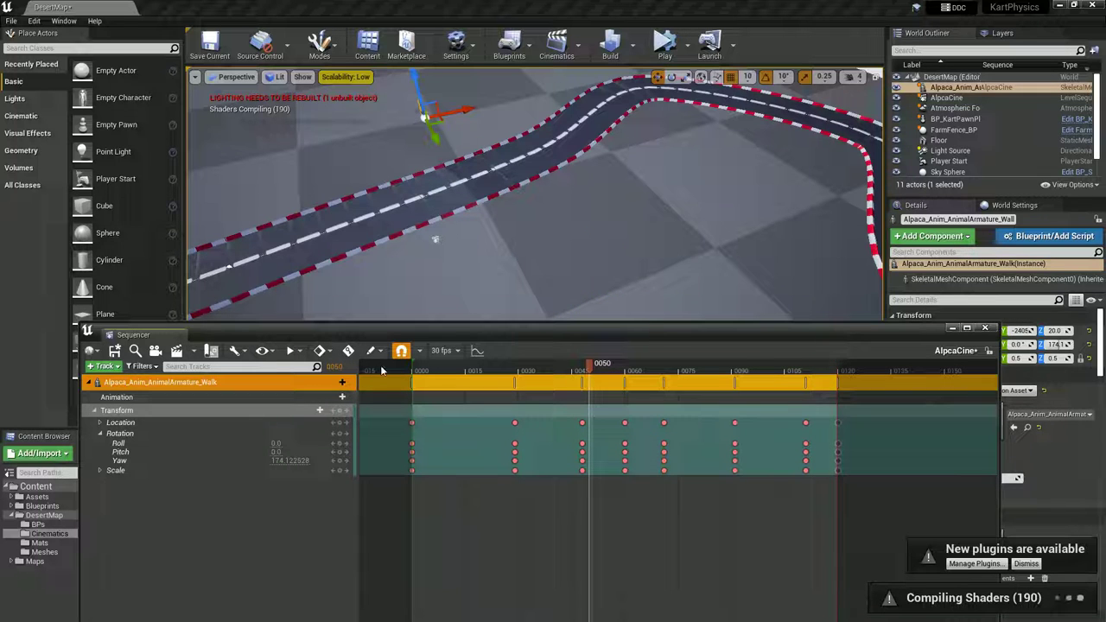
click(114, 351)
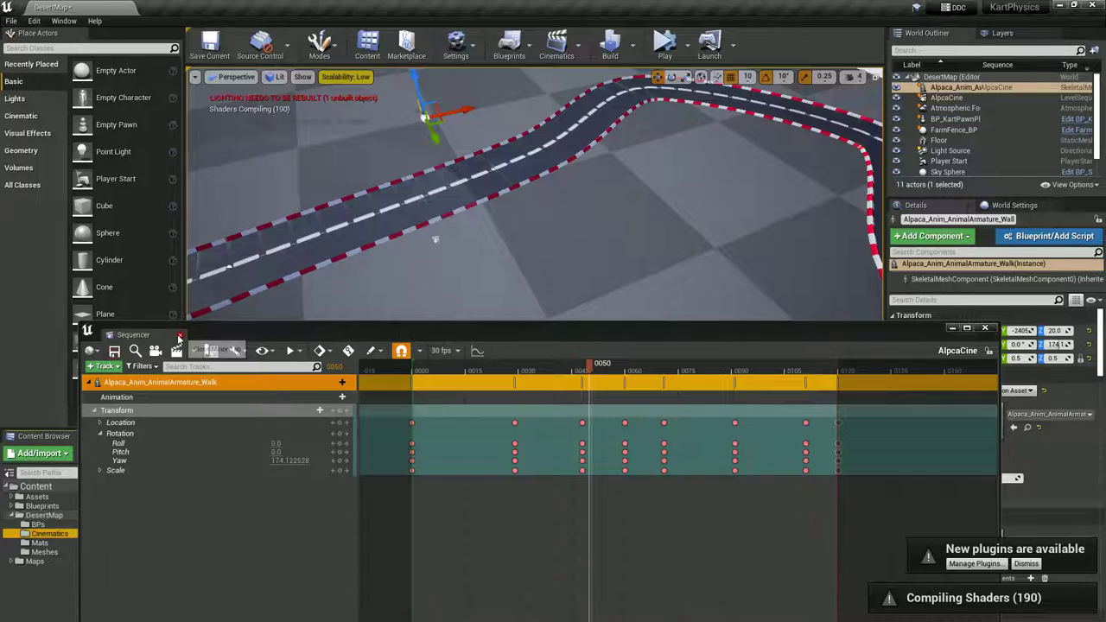
click(178, 335)
- Enable Auto Play on the AlpcaCine sequence actor in the level and set its loop mode to Loop Indefinitely
key(w)
right_drag(573, 199, 566, 203)
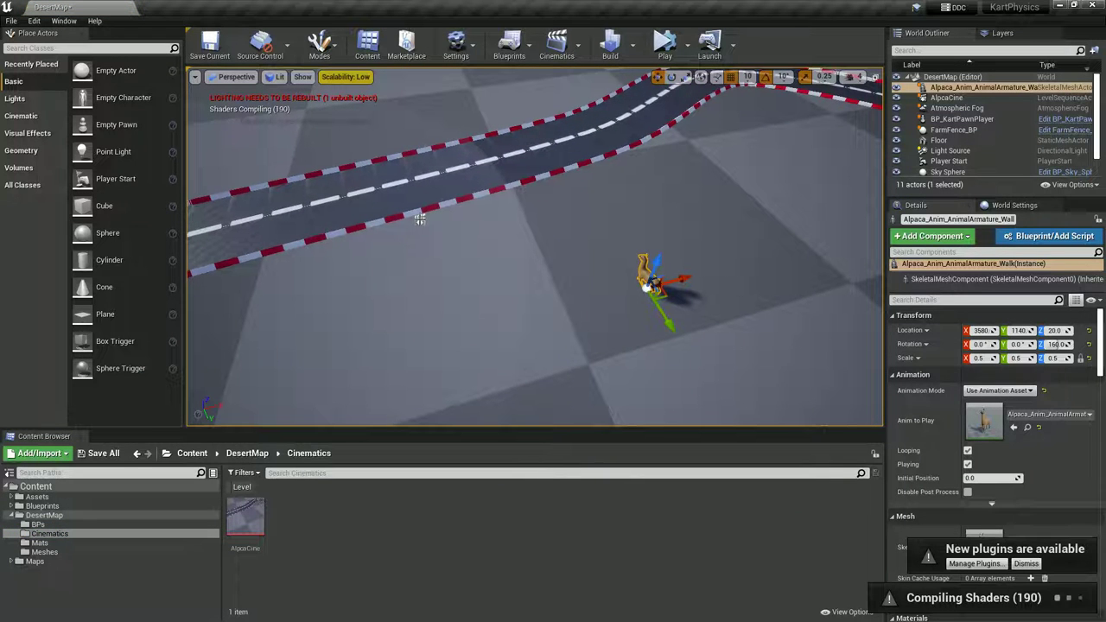
click(418, 220)
scroll(942, 461, down, 2)
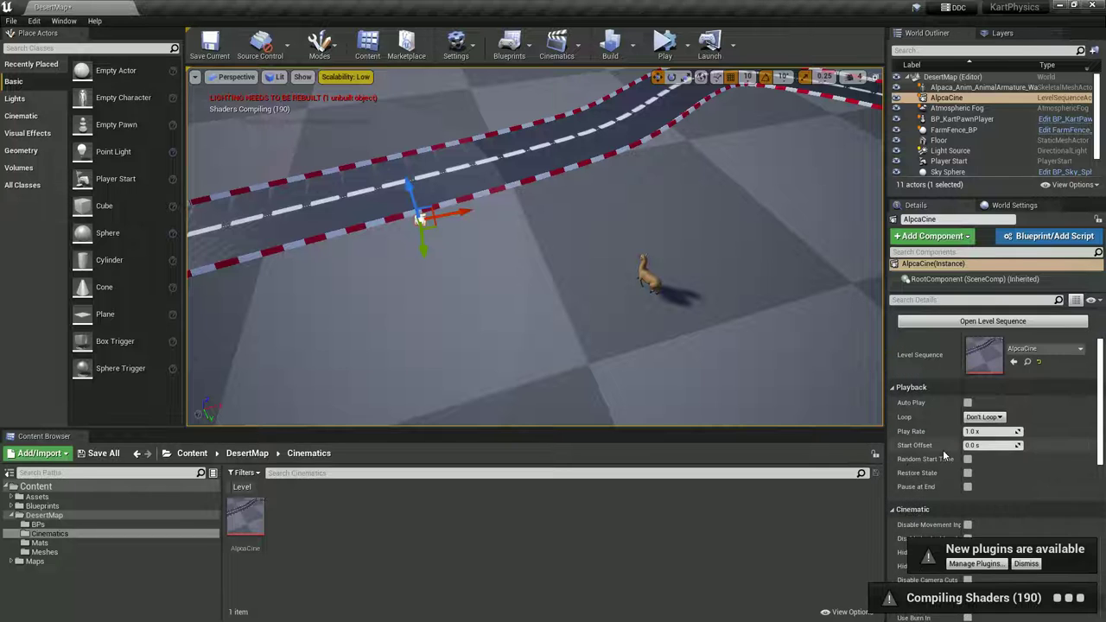
click(967, 383)
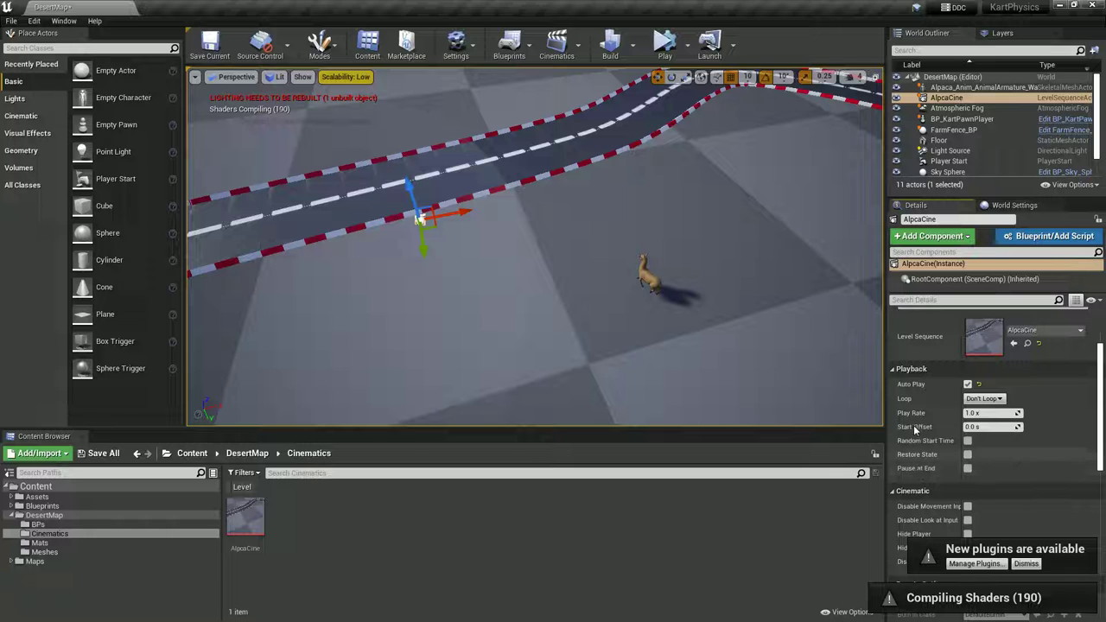
click(992, 399)
click(988, 417)
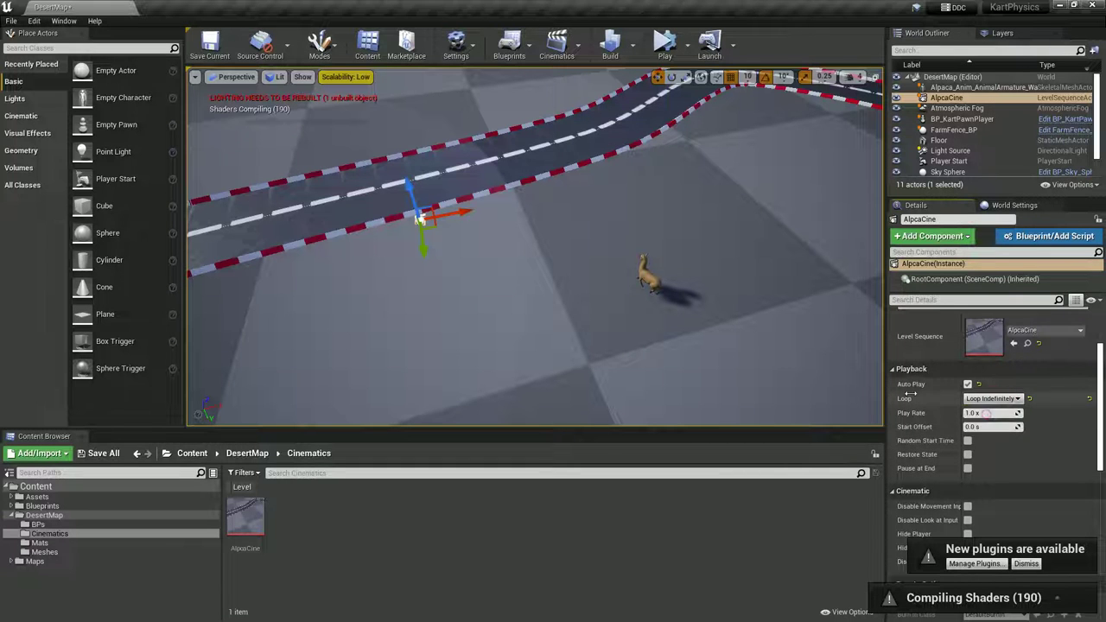
- Set the AlpcaCine play rate to 0.5, simulating the level before and after the change to check the alpaca's speed
click(664, 43)
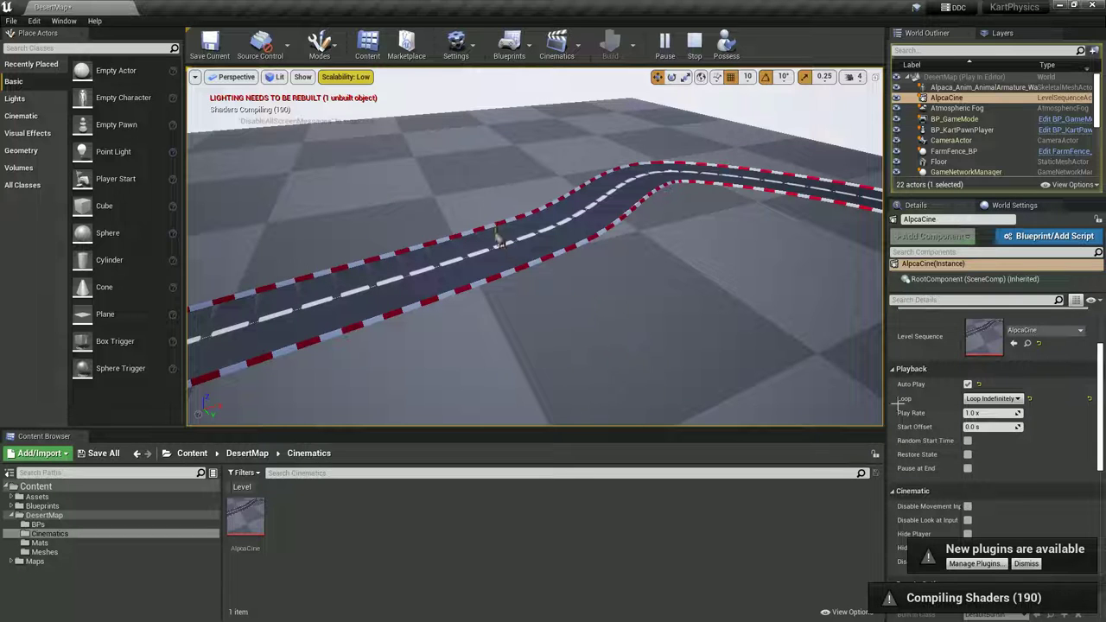
key(Escape)
click(976, 414)
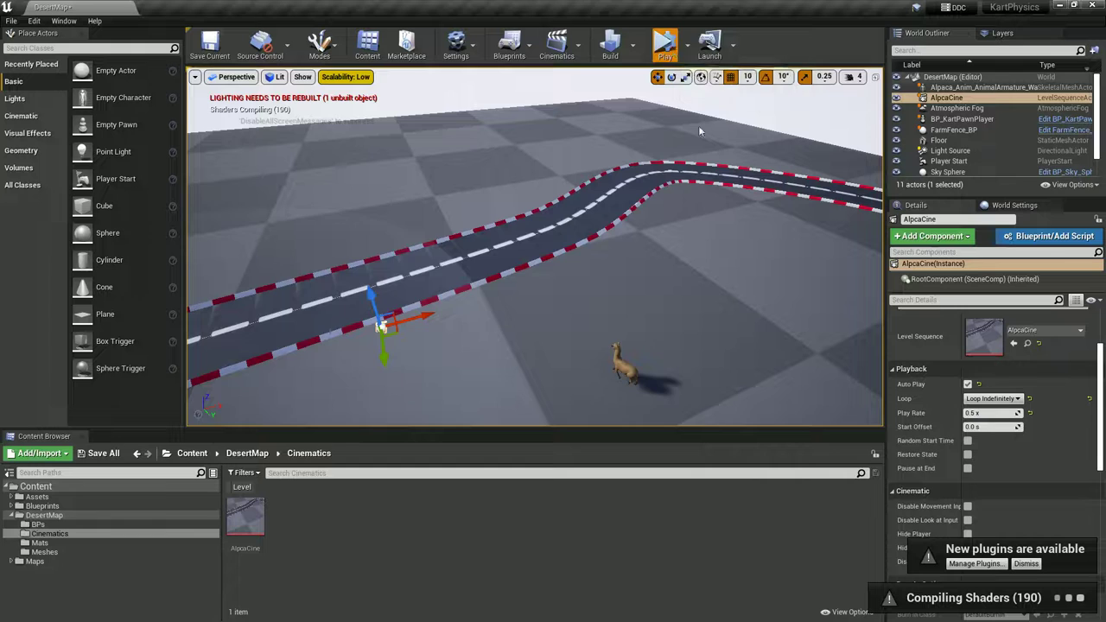
click(665, 43)
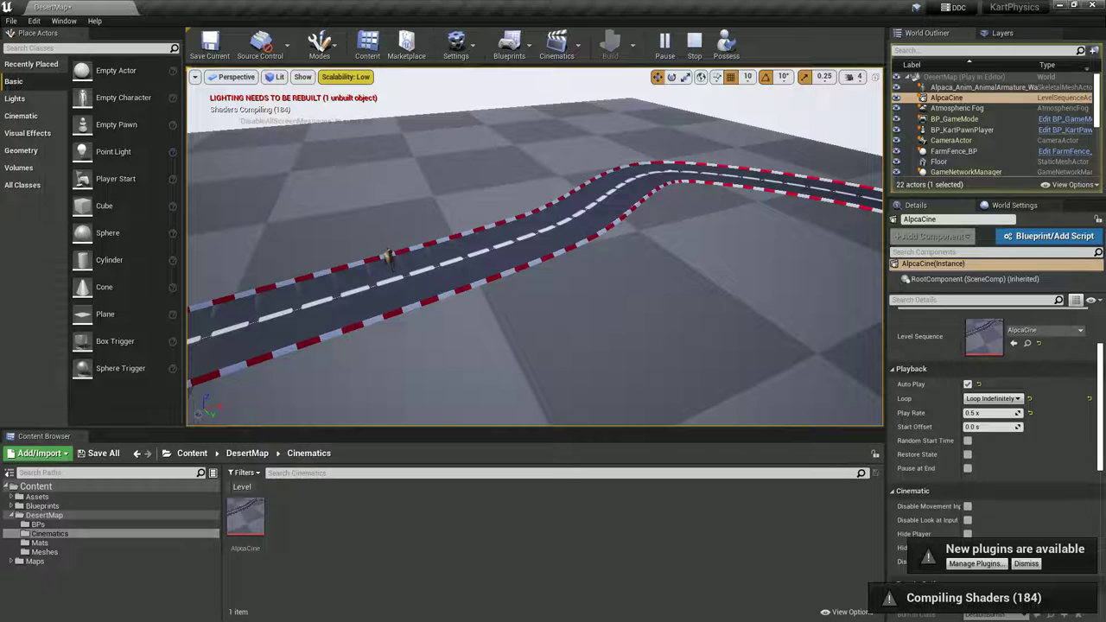
key(Escape)
- Reopen the AlpcaCine sequence, scrub through the alpaca's motion to frame 71 and close it
click(556, 45)
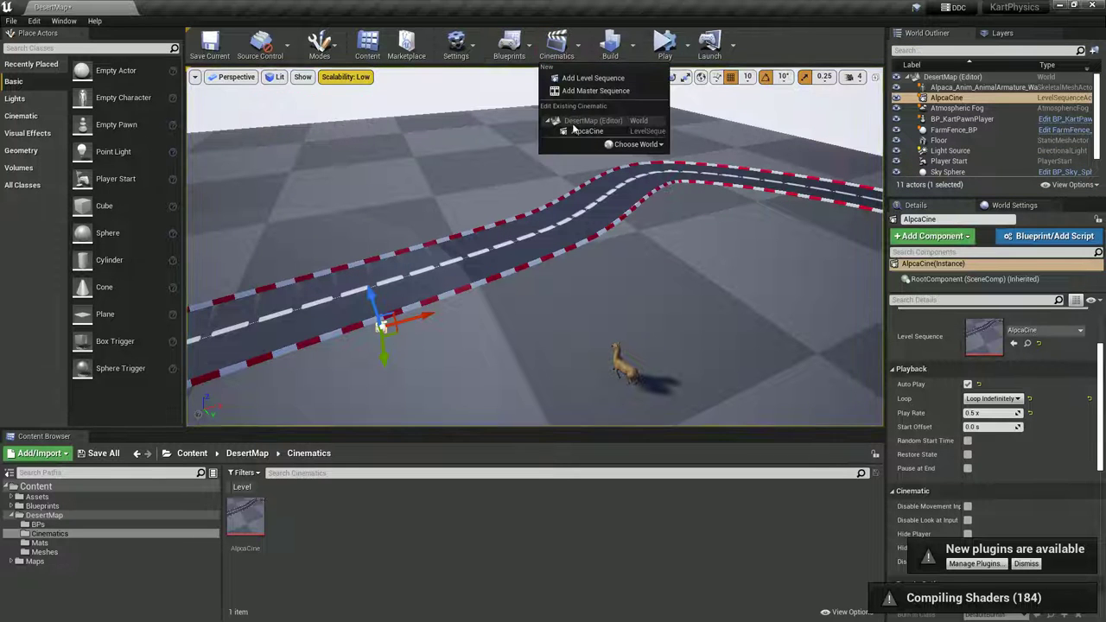
click(584, 130)
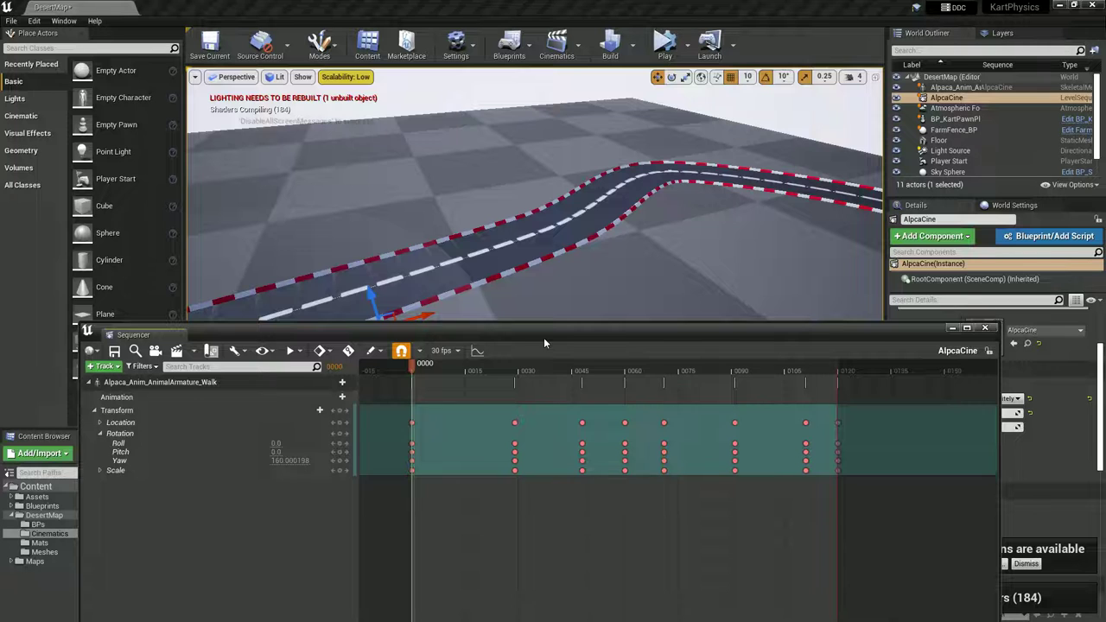
drag(542, 375, 648, 446)
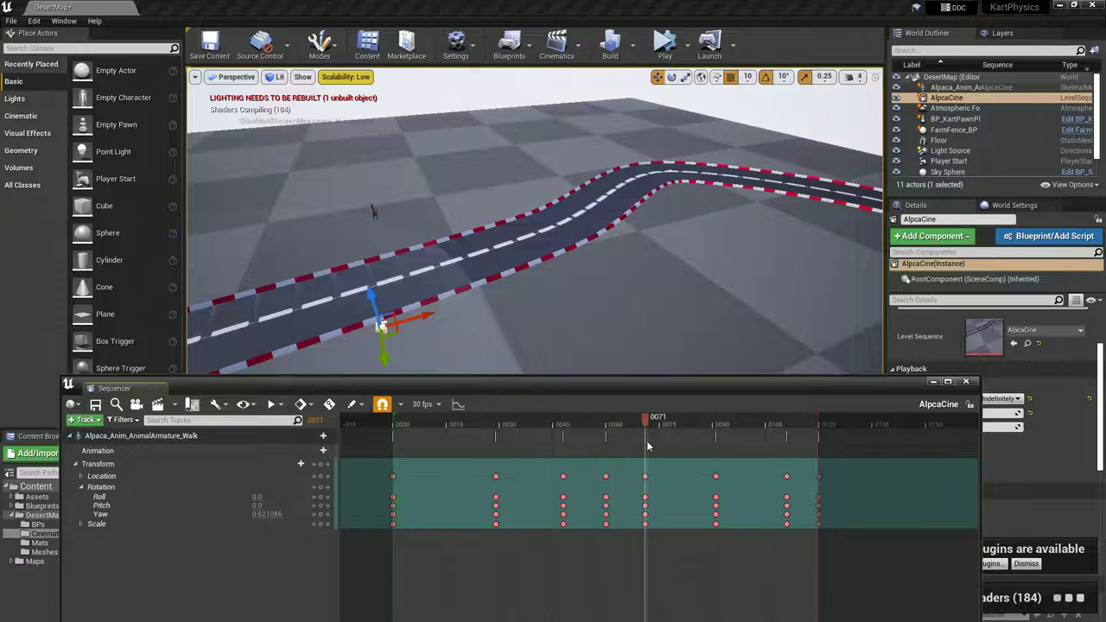
click(968, 382)
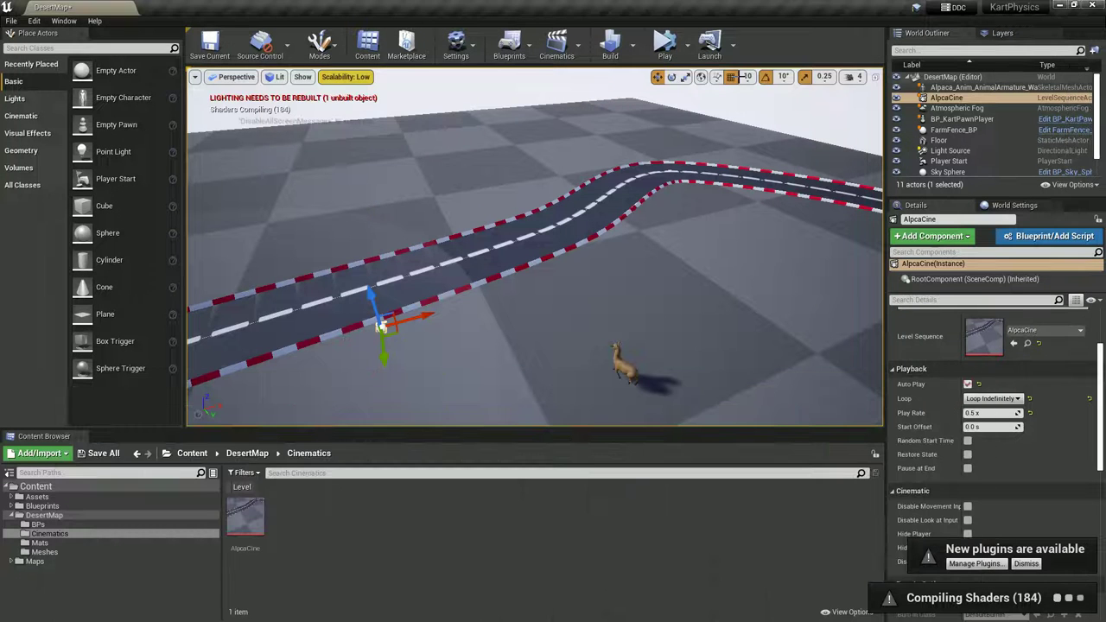
- Play the level in the active viewport, drive the kart along the track towards the alpaca and stop playing
click(688, 50)
click(726, 80)
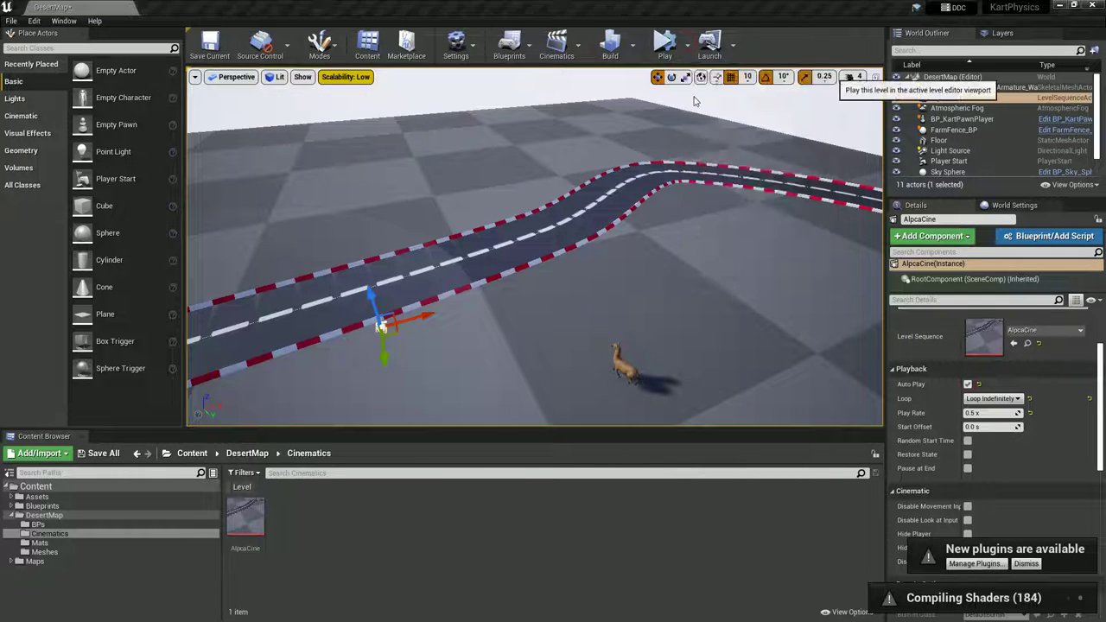
key(w)
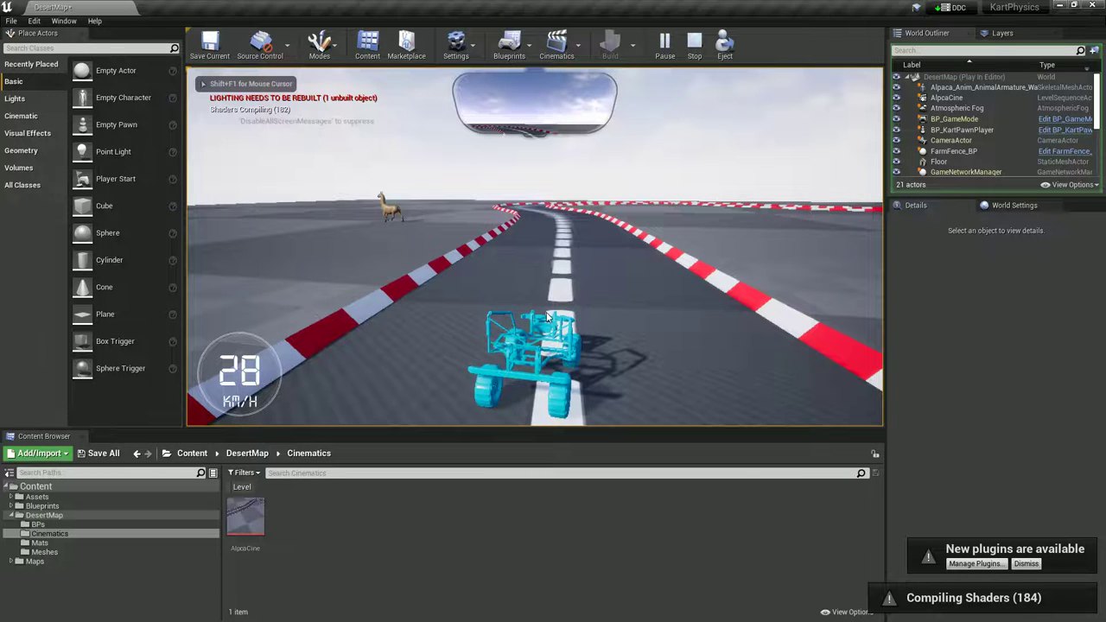
key(a)
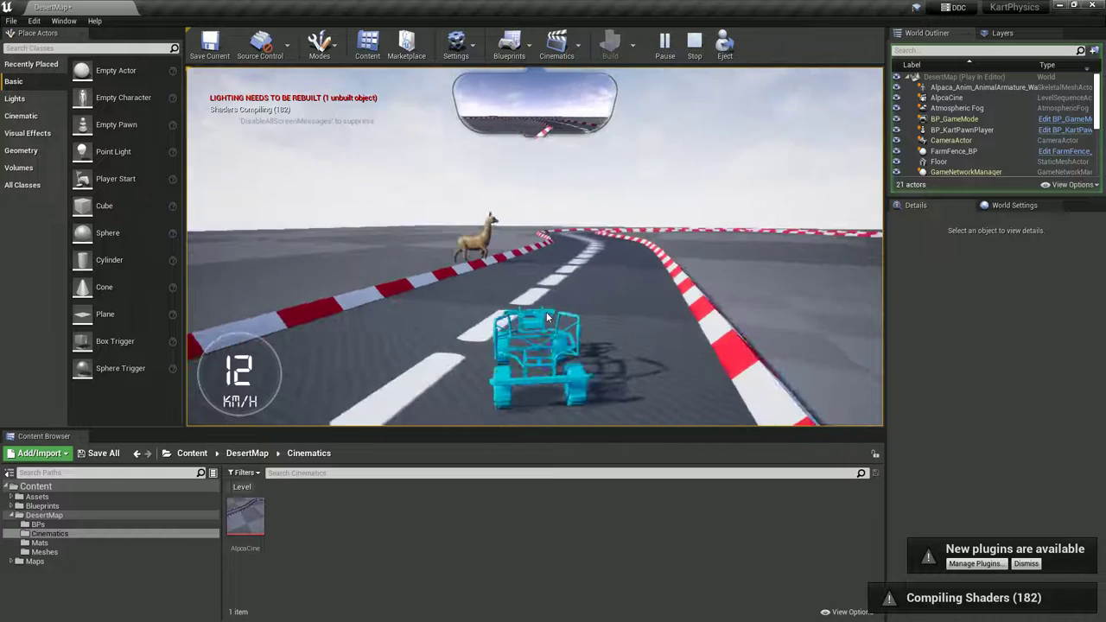
key(Escape)
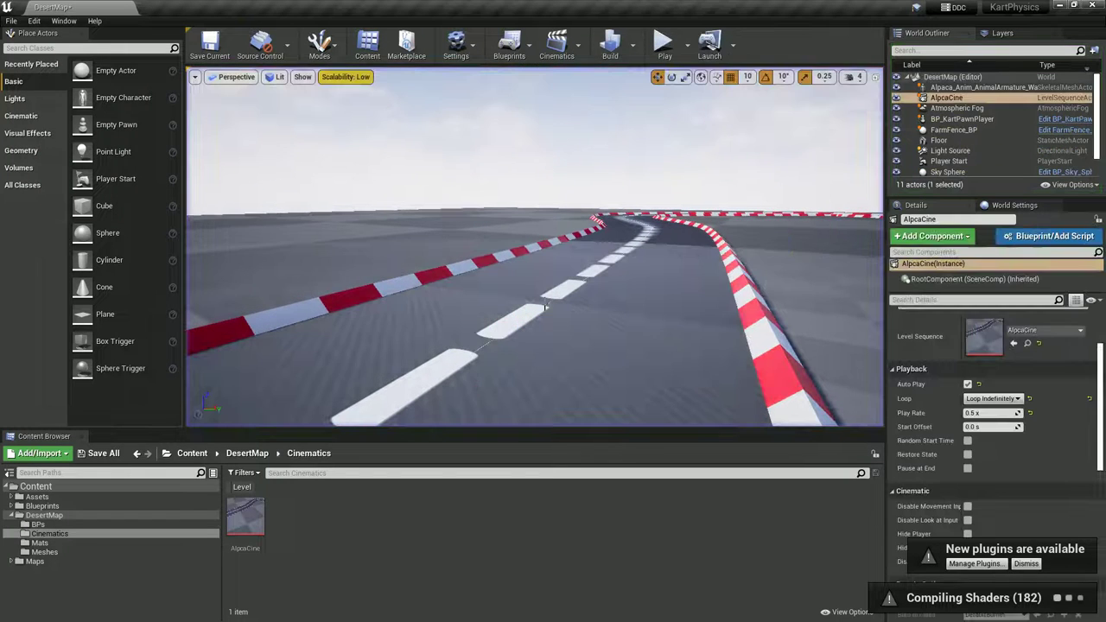
- Reopen the AlpcaCine sequence and delete all of the alpaca's scale keys after frame 0
click(557, 43)
click(586, 131)
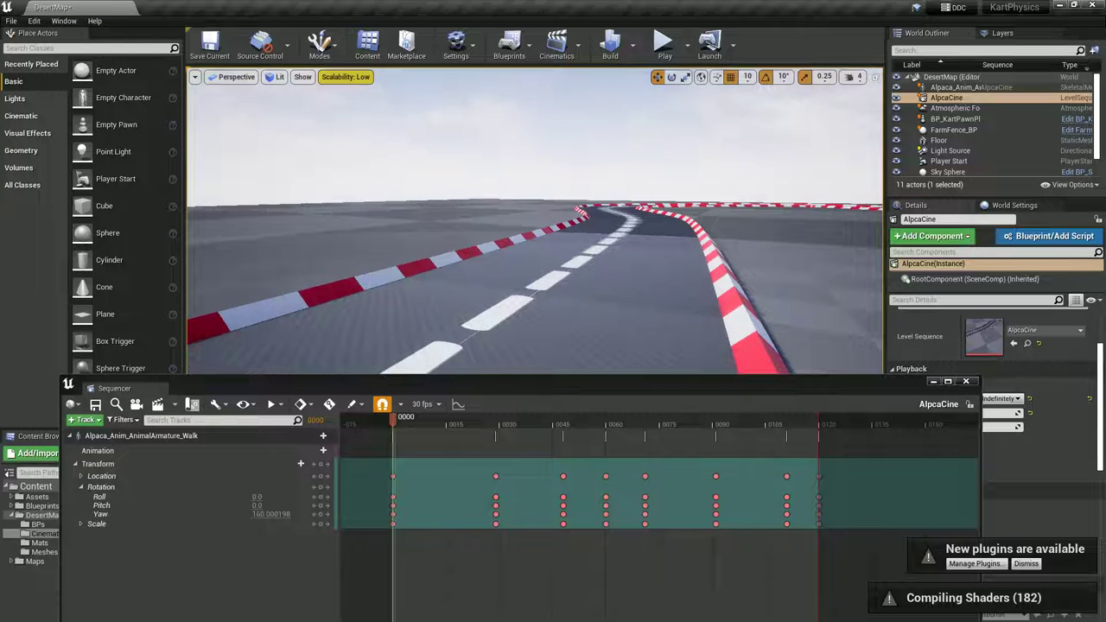
right_drag(536, 221, 635, 197)
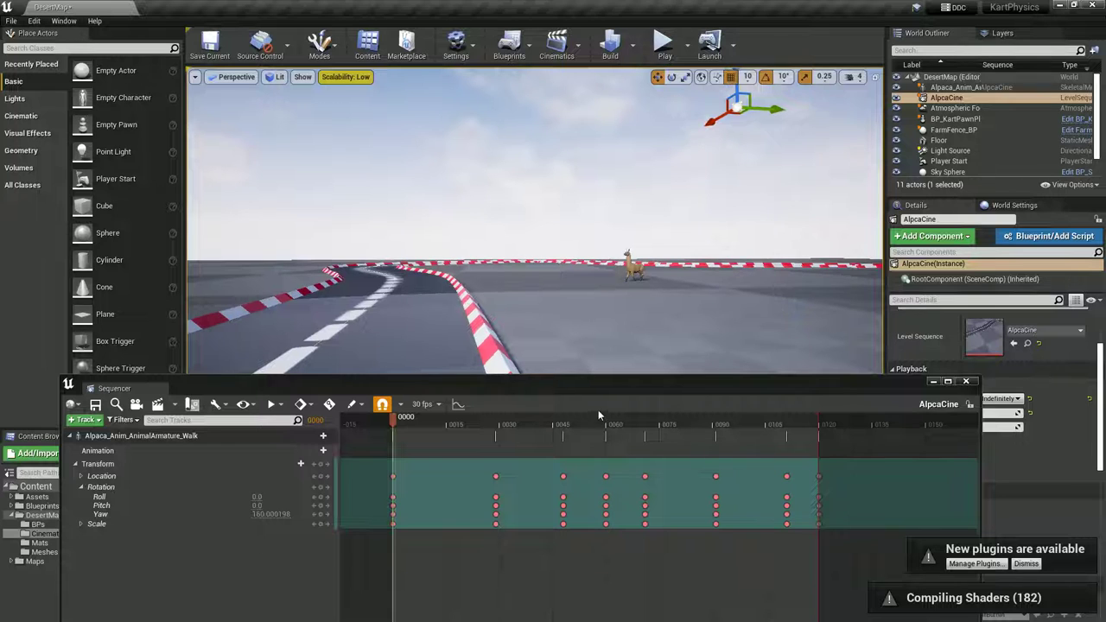
click(81, 522)
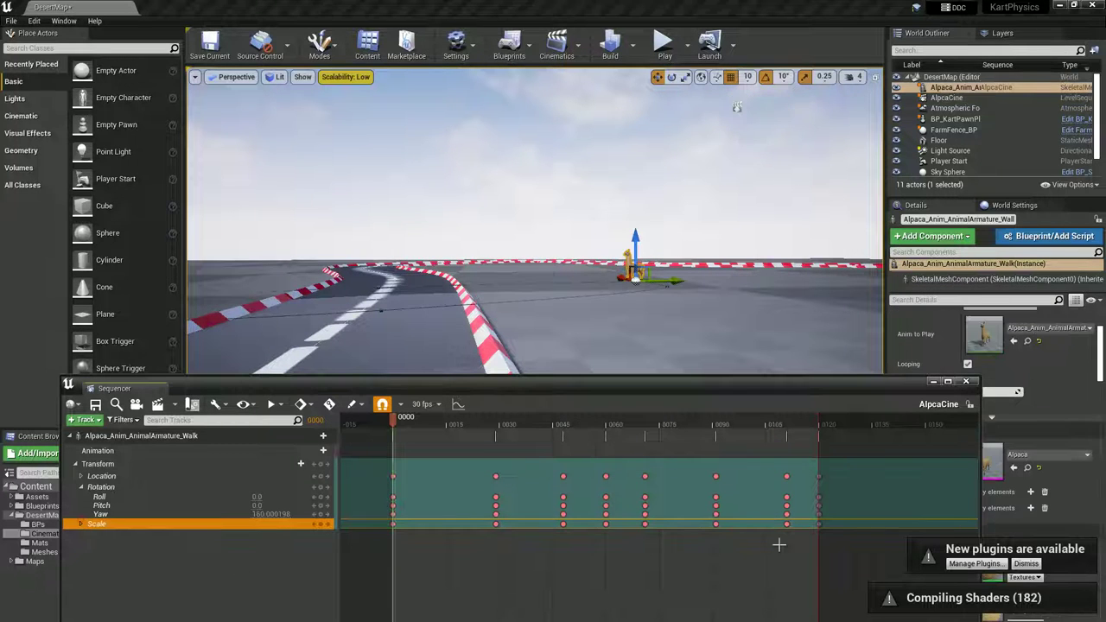
drag(804, 529, 429, 524)
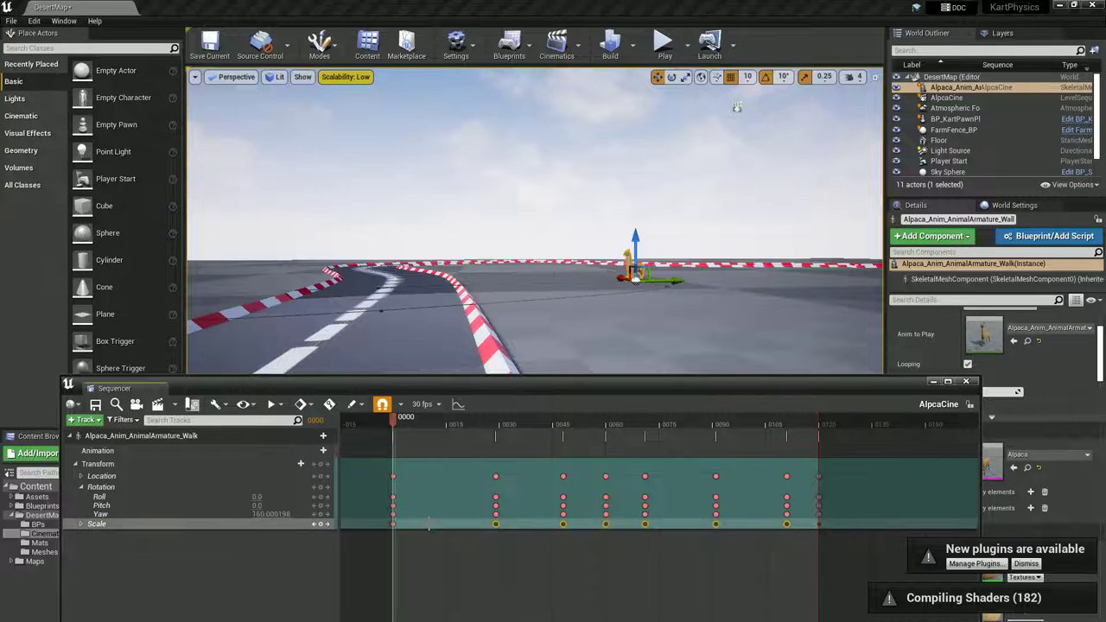
key(Delete)
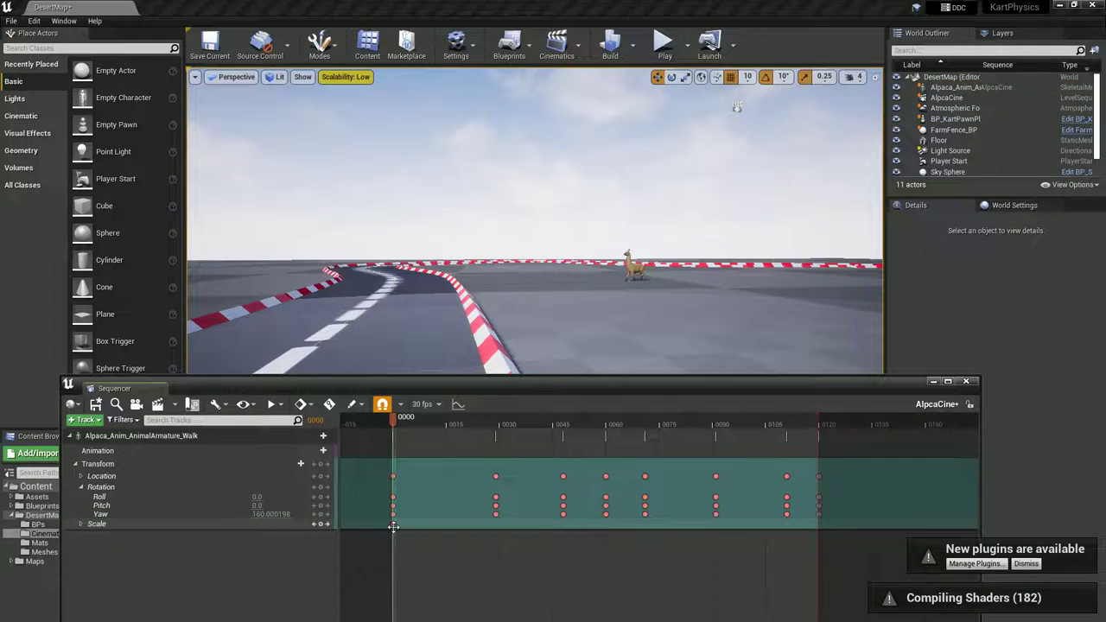
- Set the alpaca's frame 0 scale key to 0.32 in X, Y and Z, and save and close the sequence
click(393, 526)
click(80, 525)
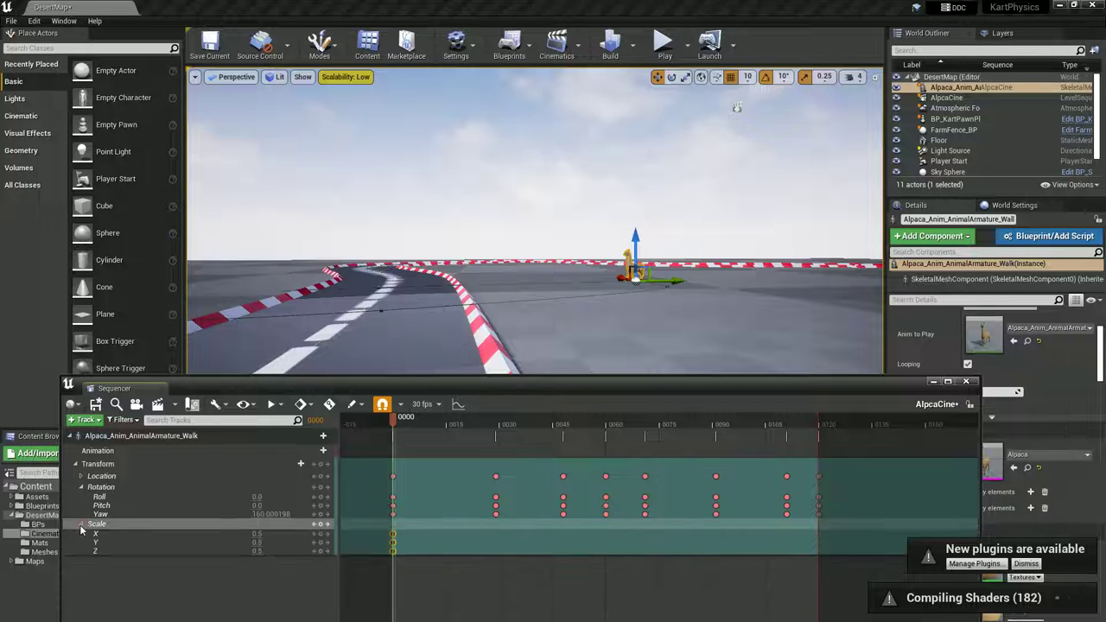
click(261, 536)
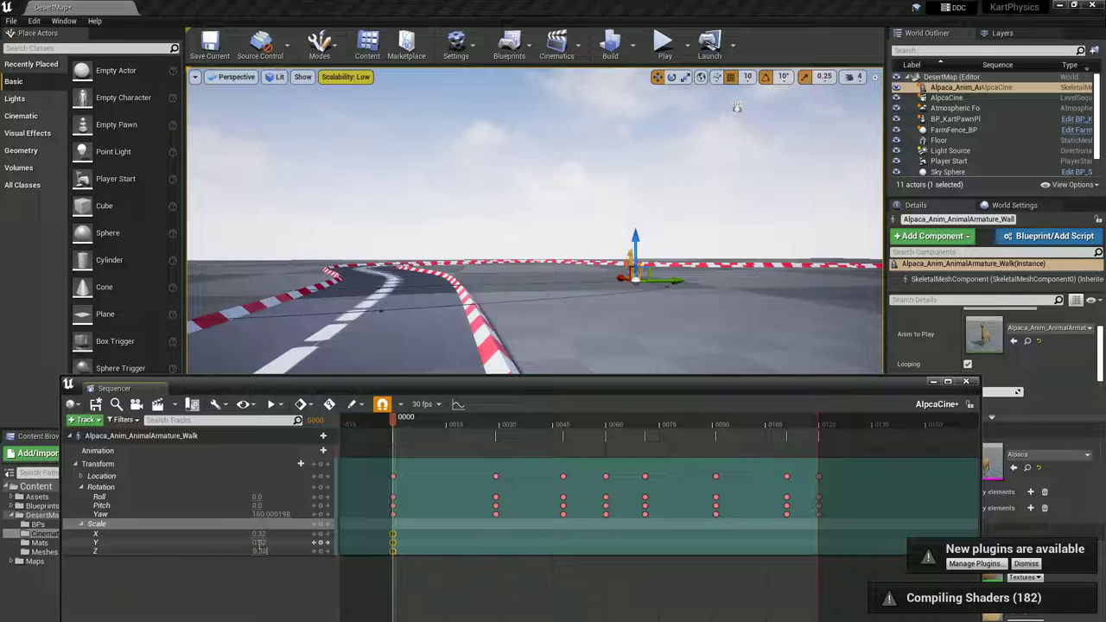
key(Return)
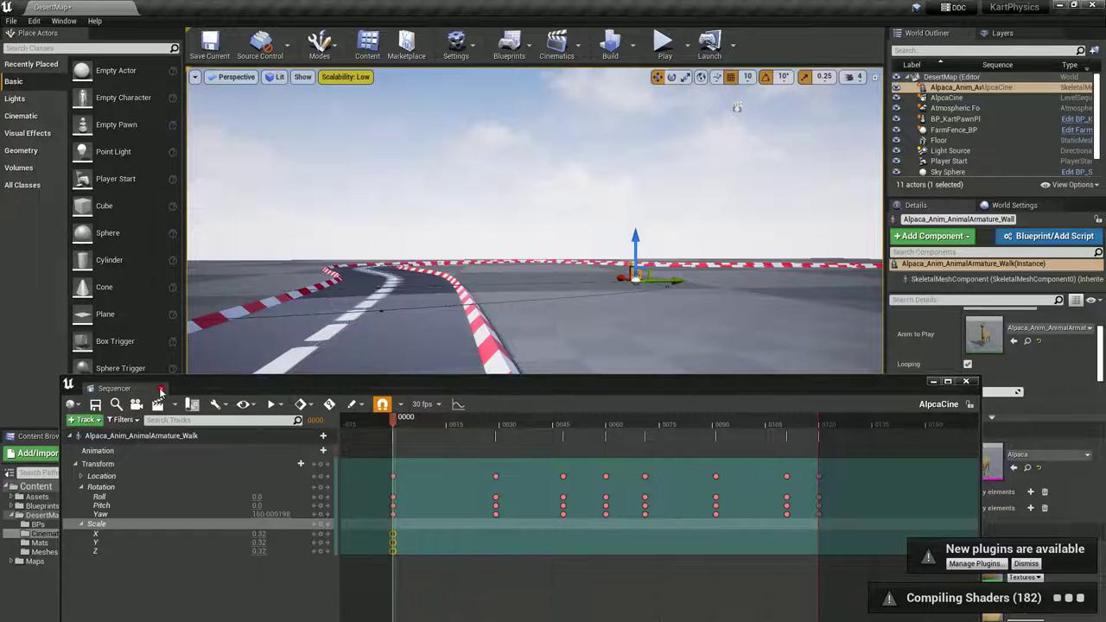
click(161, 391)
- Place the Alpaca_Anim_AnimalArmature_Idle_Headlow animation from the Meshes folder beyond the far side of the track, at about X 5780, Y -2580
right_drag(535, 230, 484, 345)
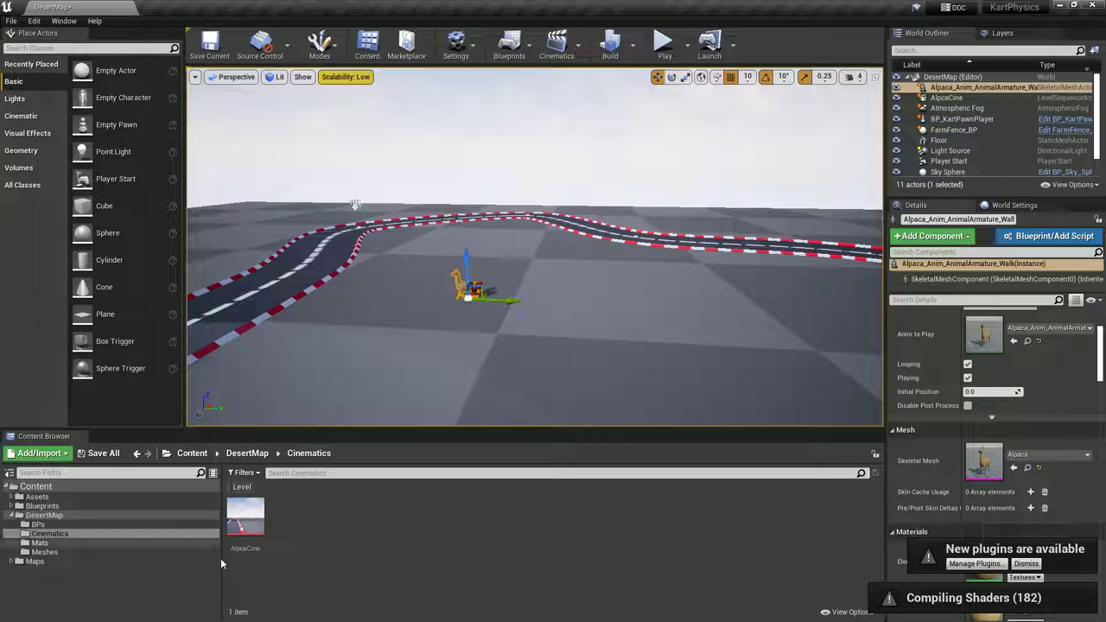
click(38, 524)
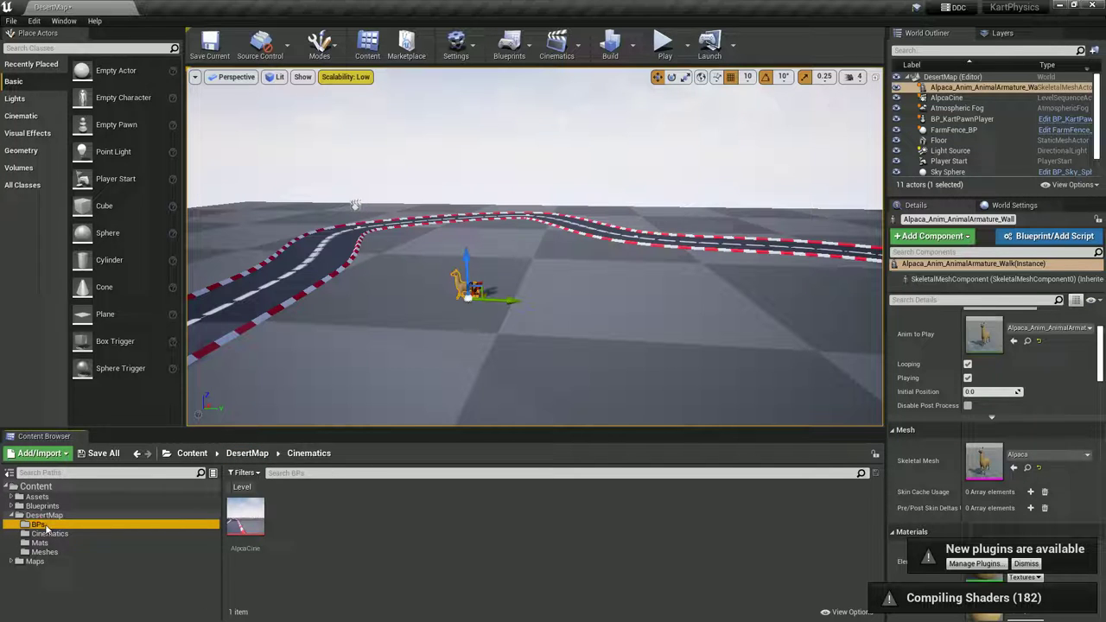
click(40, 542)
click(45, 552)
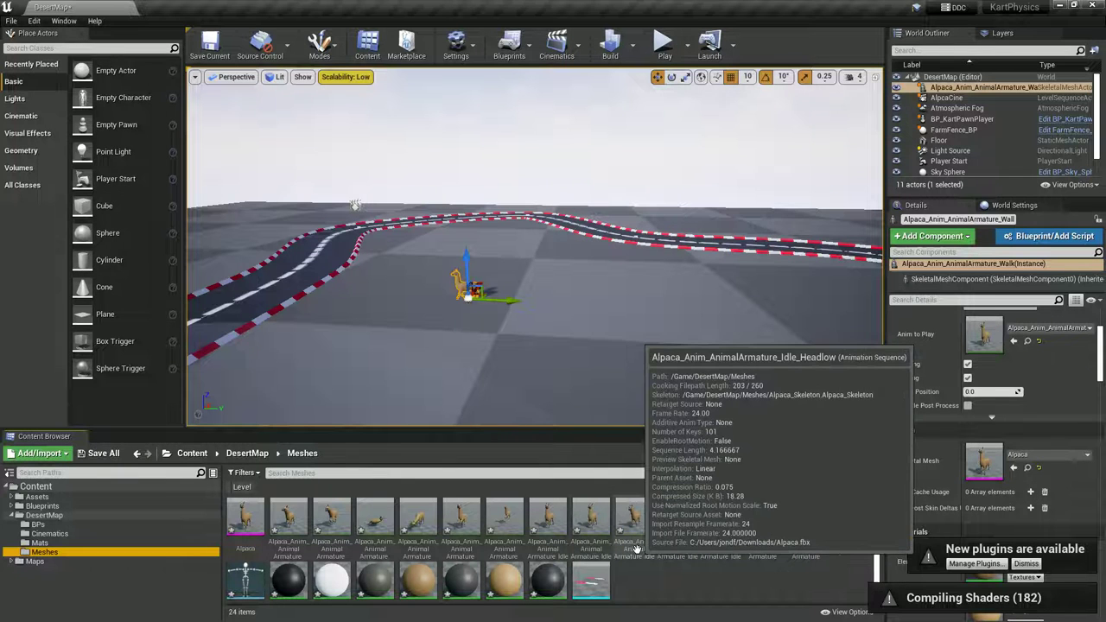
drag(281, 230, 279, 225)
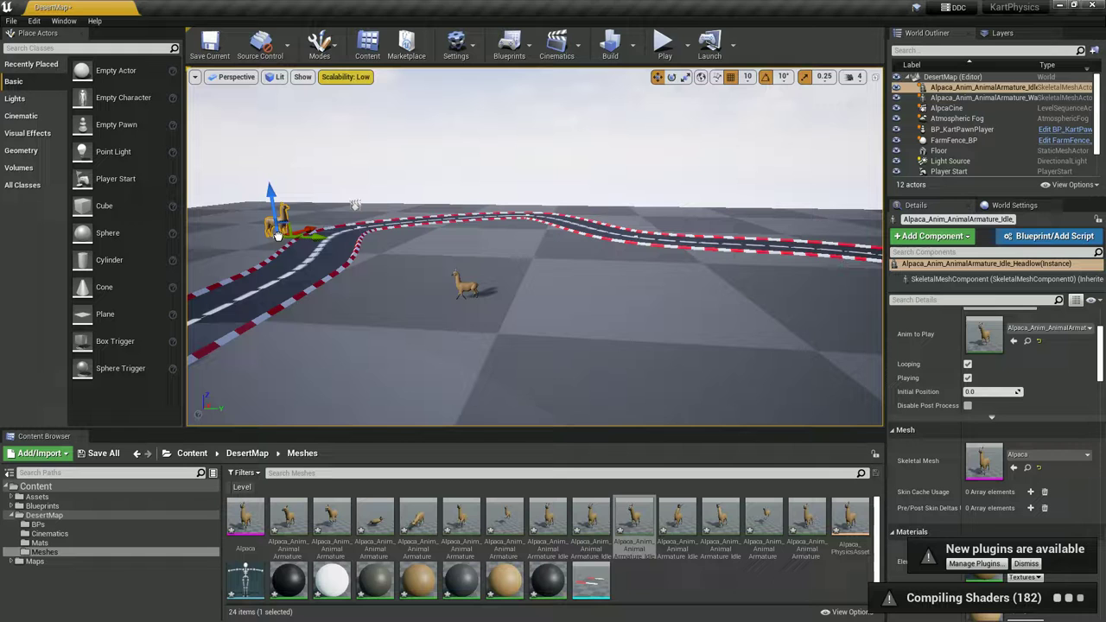
- Scale the idle alpaca to 0.32 in X, Y and Z
scroll(962, 416, up, 2)
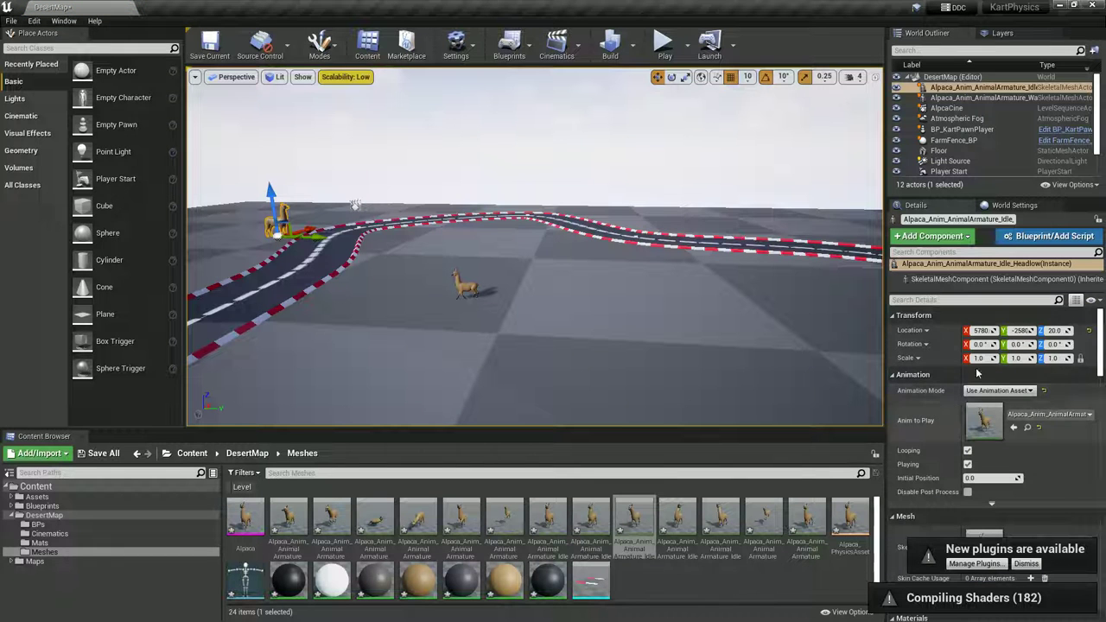
text(0)
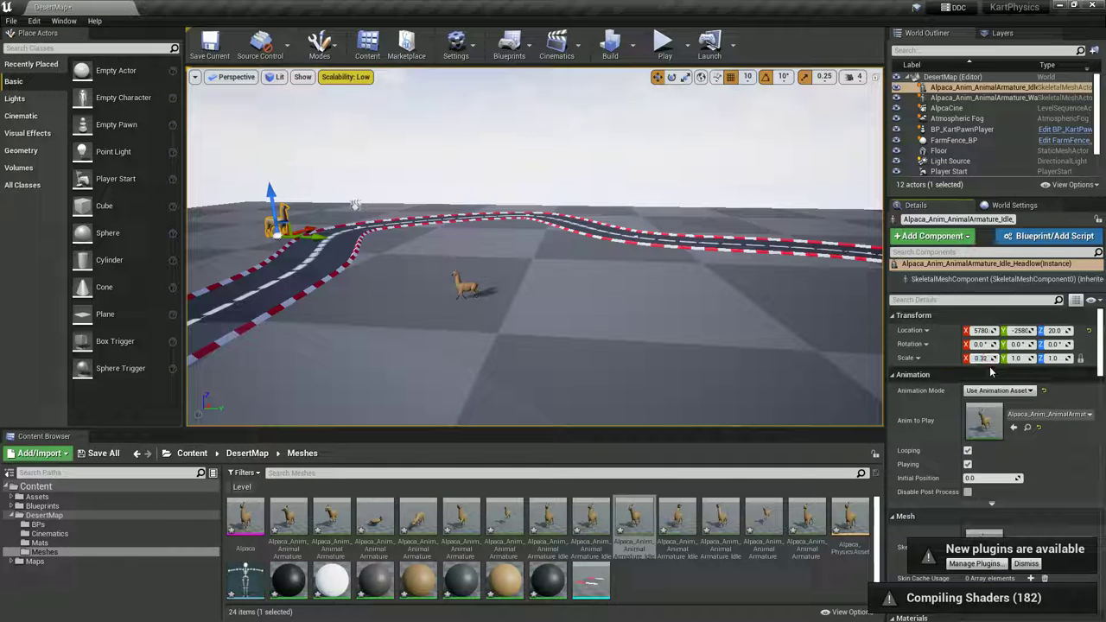
text(.32)
key(Return)
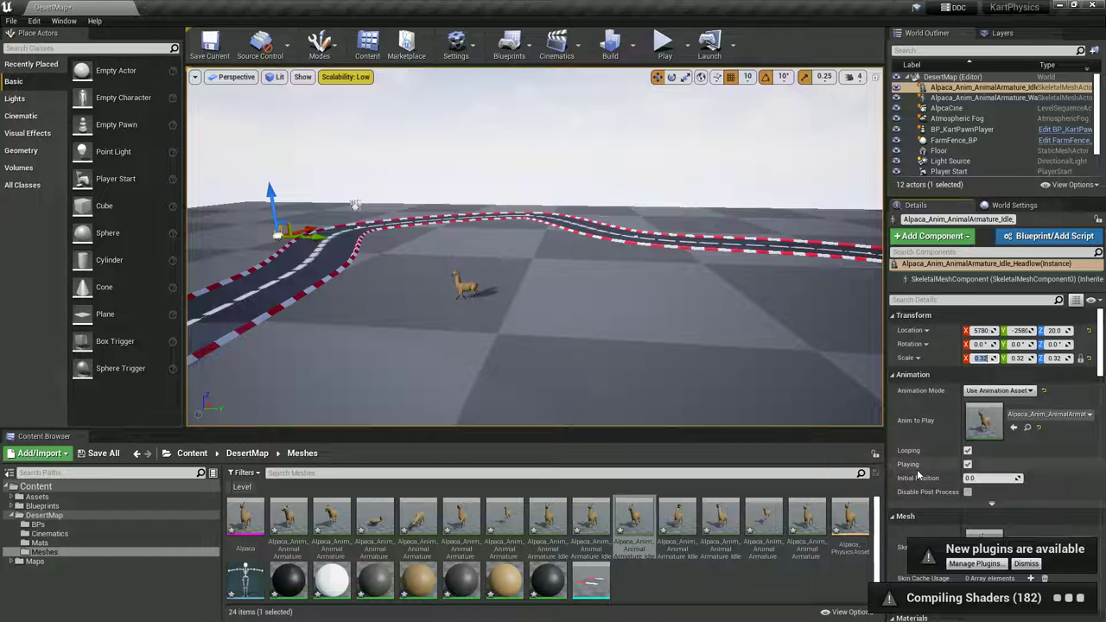
- Open the idle alpaca's animation asset, examine its root motion, import and transform settings, and return to the level
scroll(931, 484, down, 3)
scroll(933, 485, up, 3)
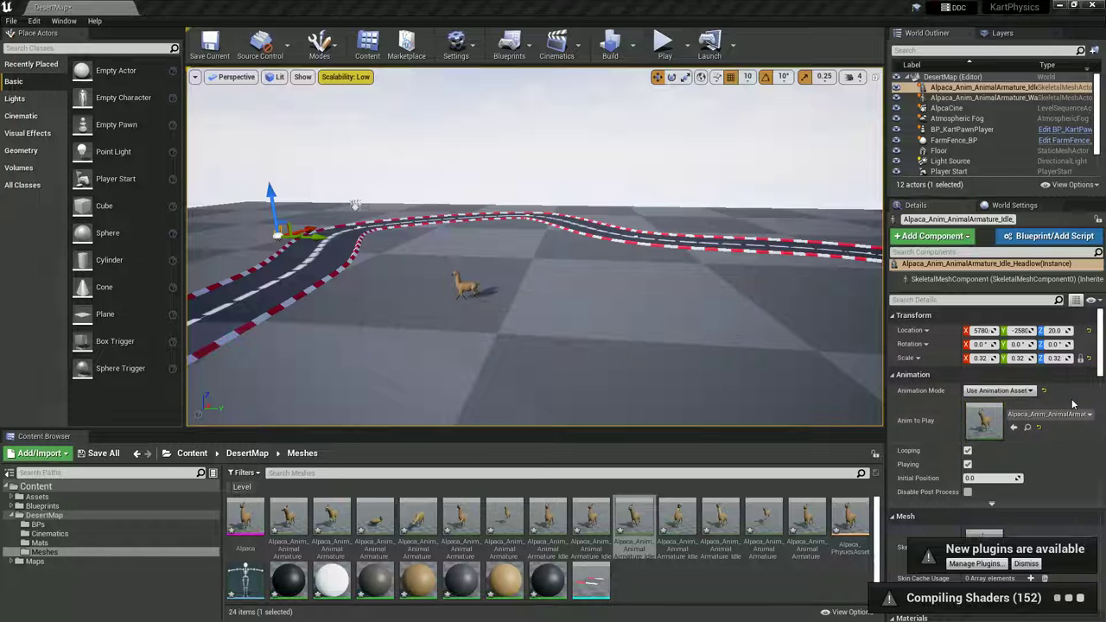
drag(1105, 293, 553, 1)
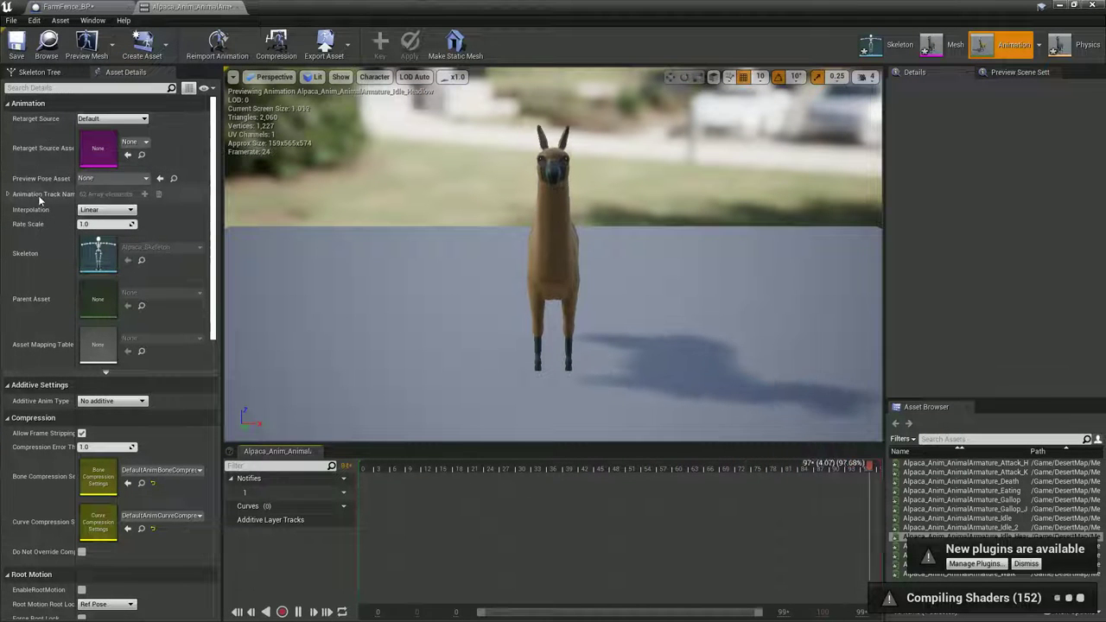
scroll(45, 315, down, 10)
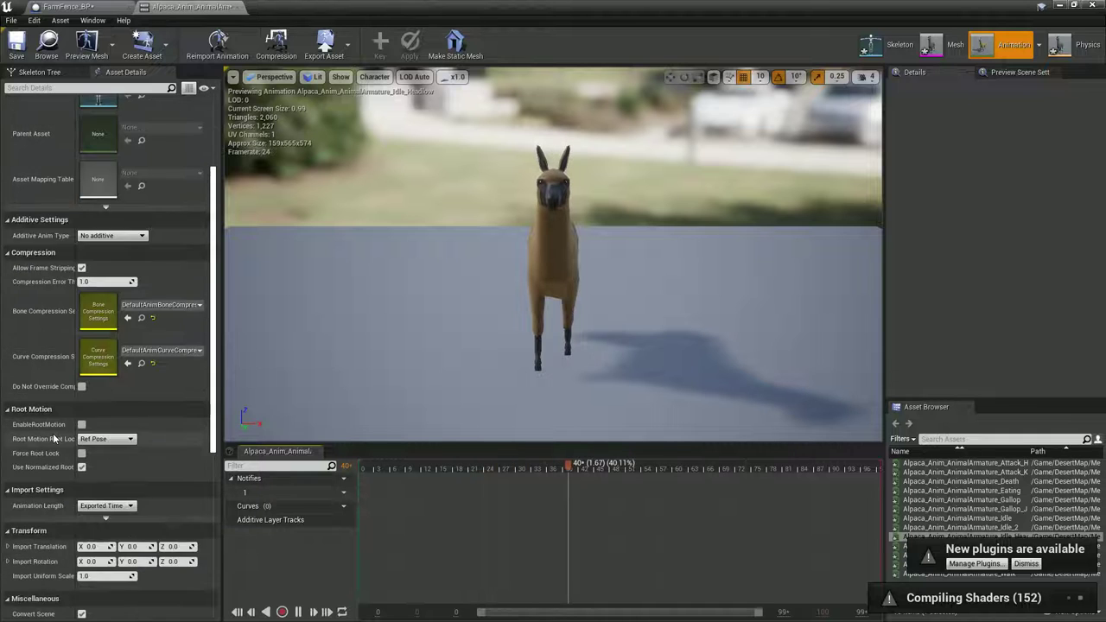
scroll(53, 468, down, 2)
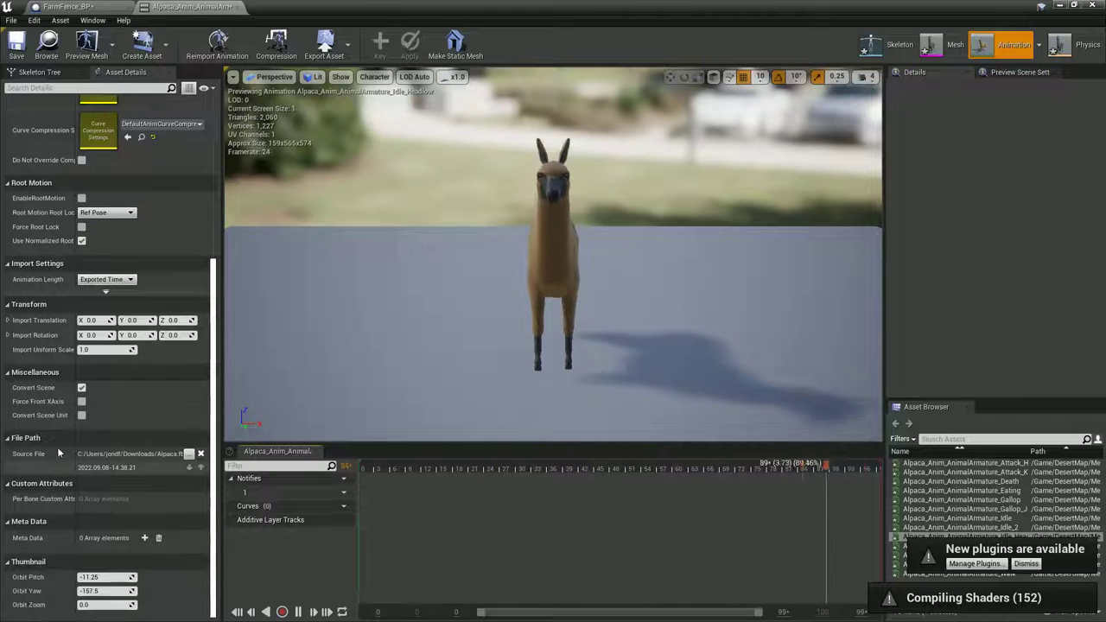
drag(285, 8, 1015, 267)
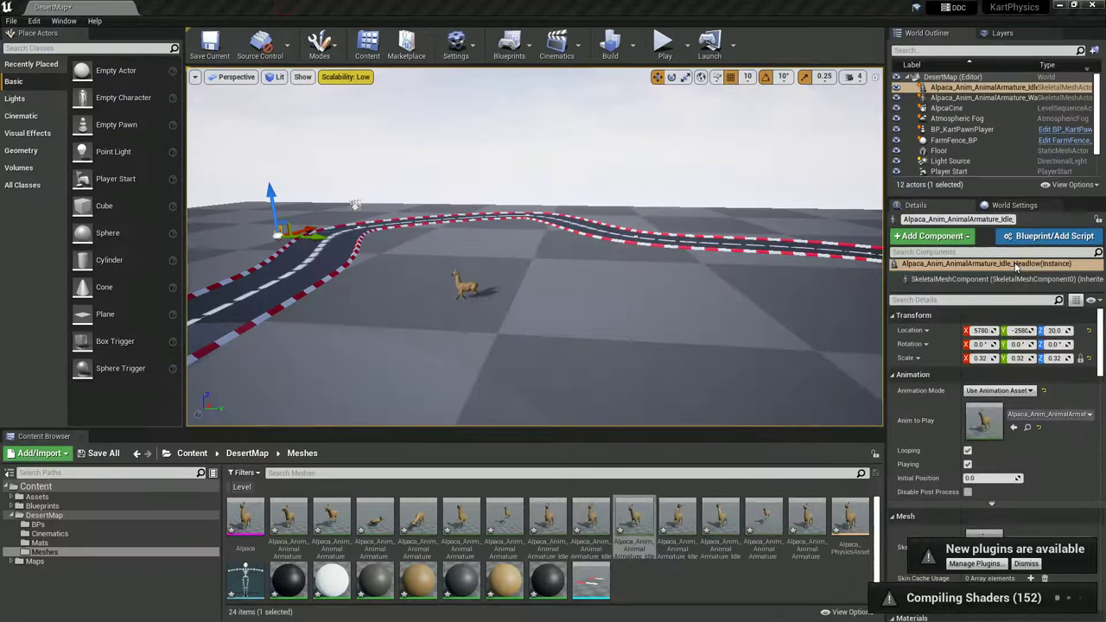
- Simulate the level close to the idle alpaca beside the track, examine its animation, and stop the simulation
right_drag(394, 271, 413, 298)
key(f)
key(s)
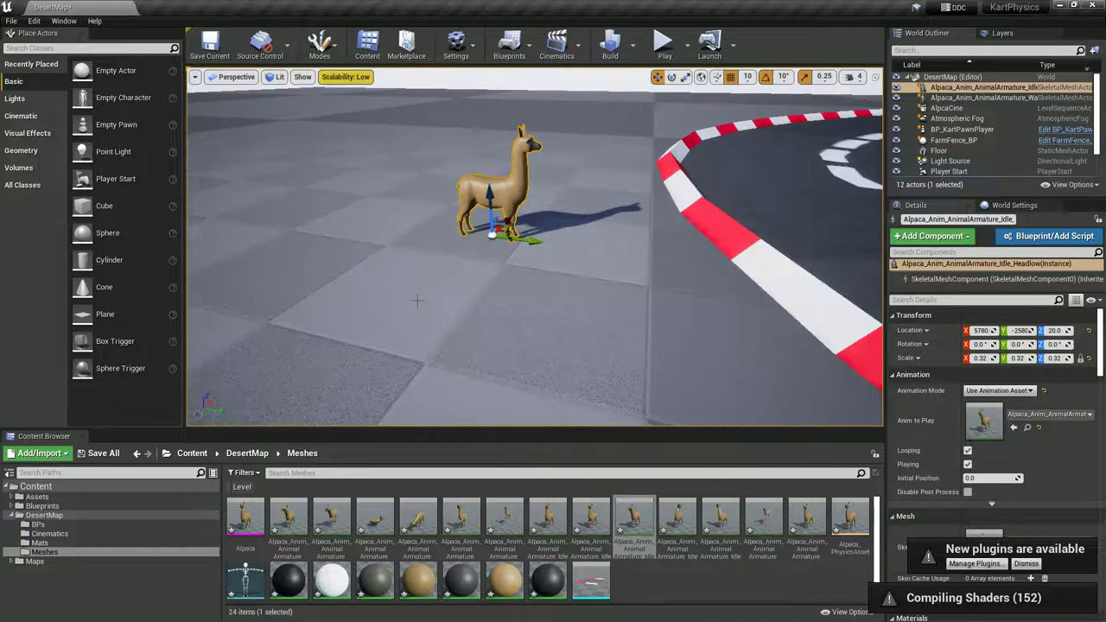
click(687, 44)
click(726, 144)
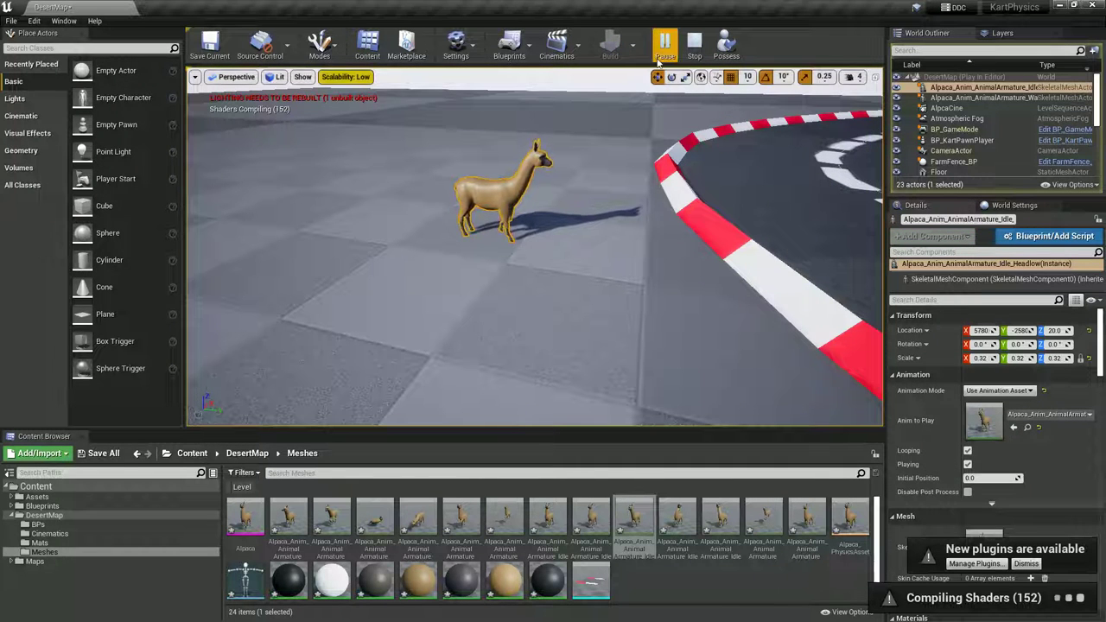
click(698, 52)
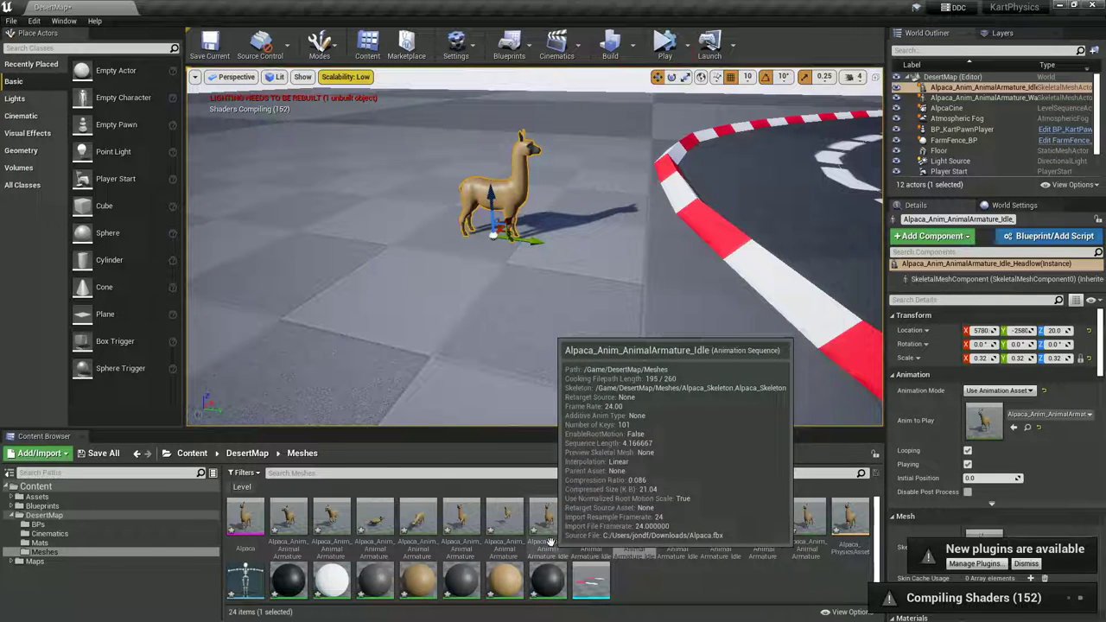
right_drag(634, 277, 646, 274)
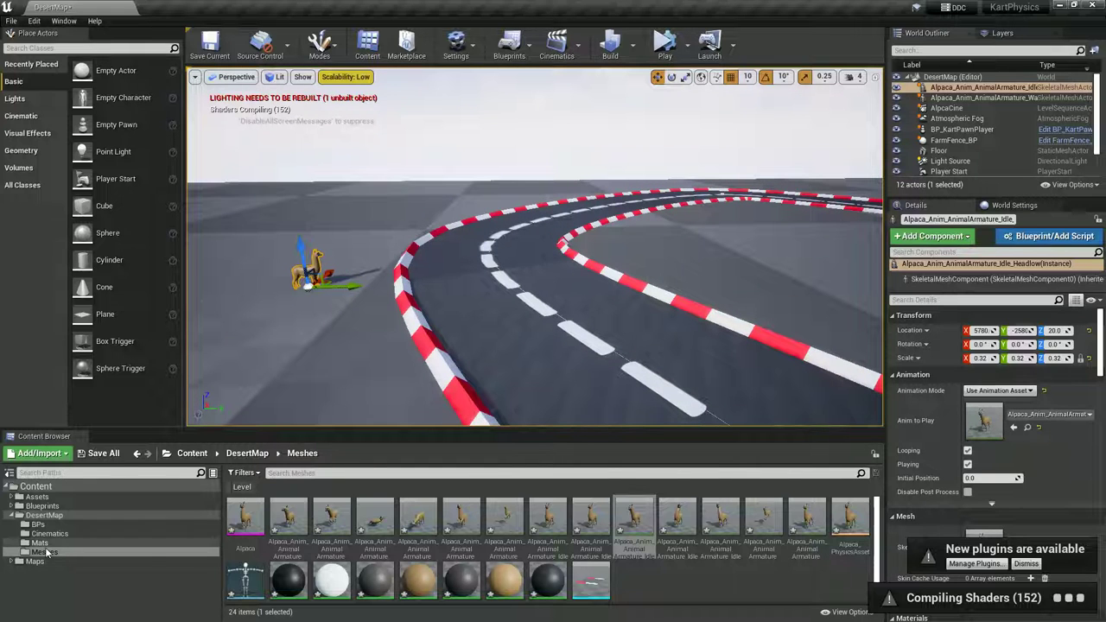
- Create a folder named Scenery inside the DesertMap Meshes folder and open it
click(659, 586)
right_click(660, 583)
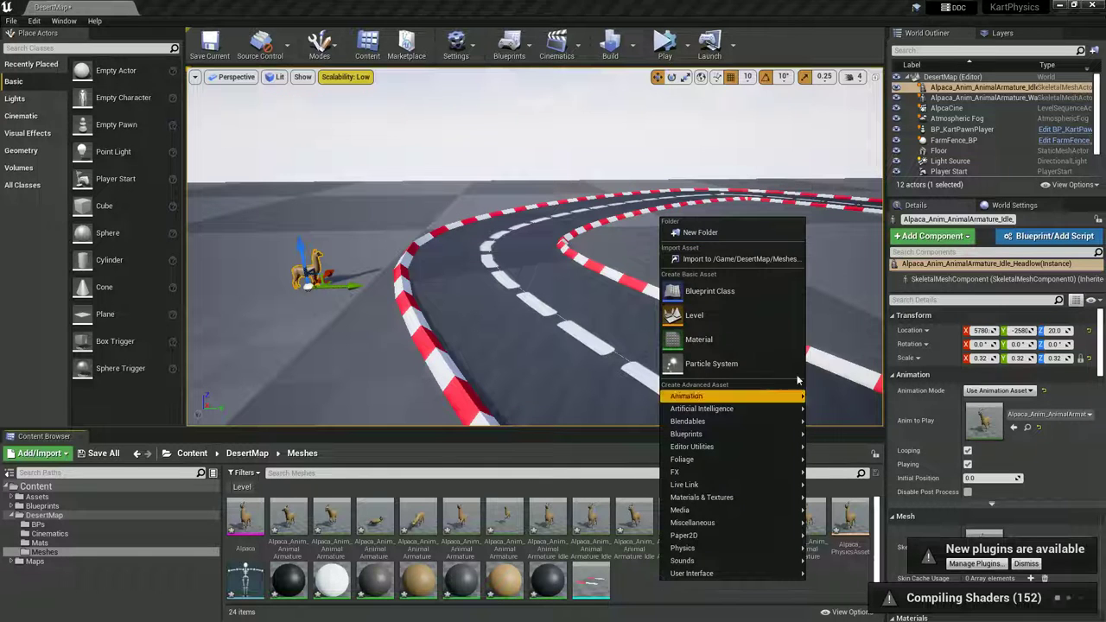
click(700, 233)
text(S)
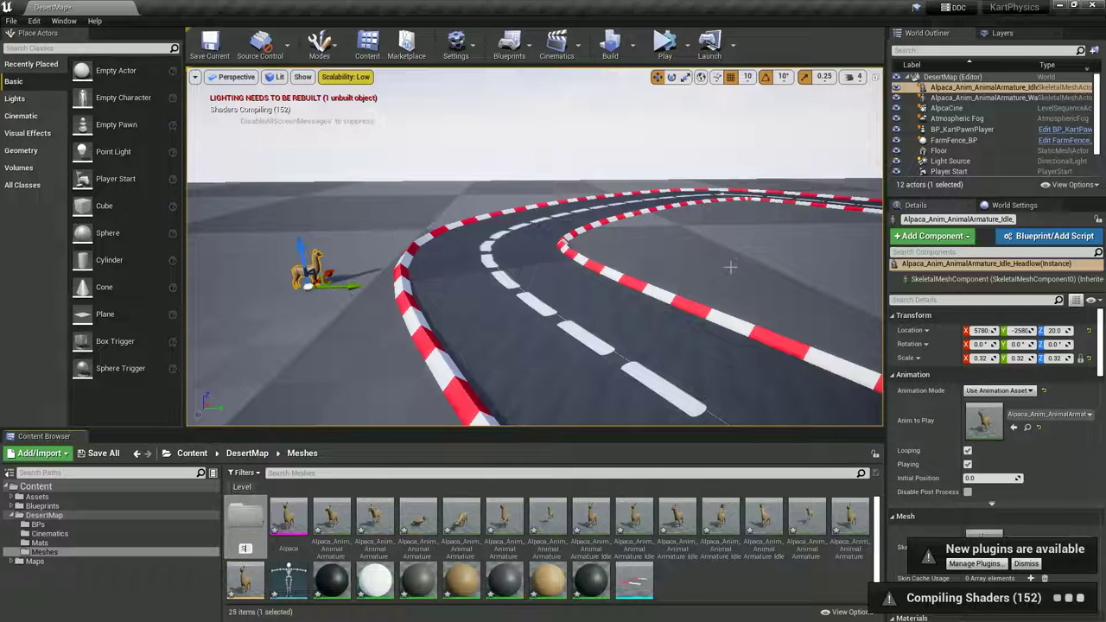
text(cenery)
key(Return)
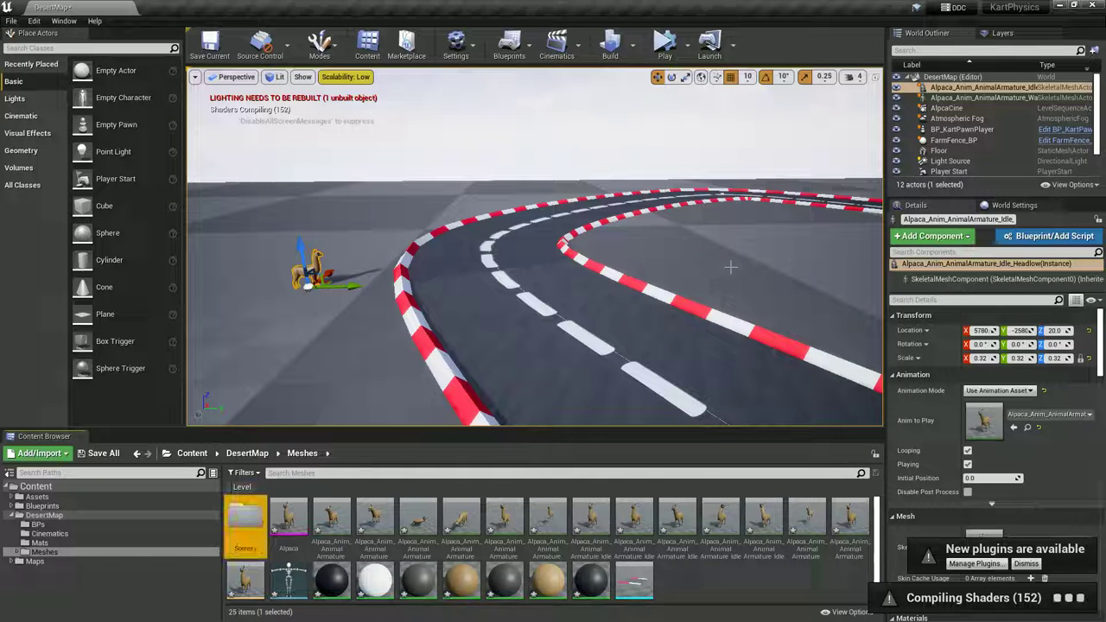
double_click(244, 521)
- Import Wind_turbine_001.fbx from File Explorer into the Scenery folder as skeletal meshes with animations, and close the import log
key(alt+Tab)
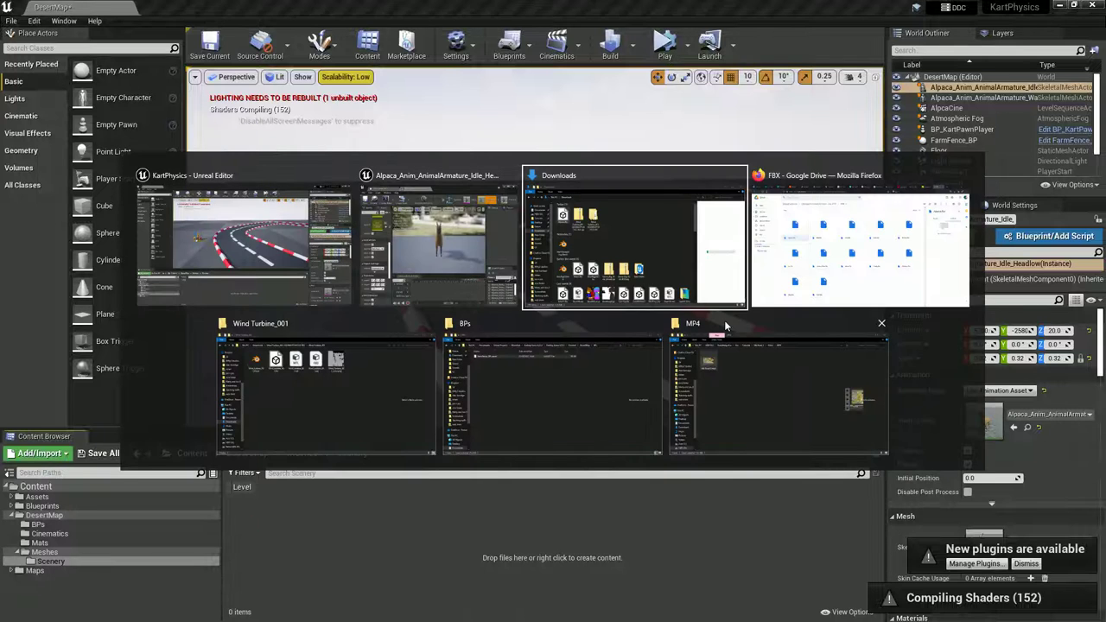
key(alt+Tab)
key(alt+Tab)
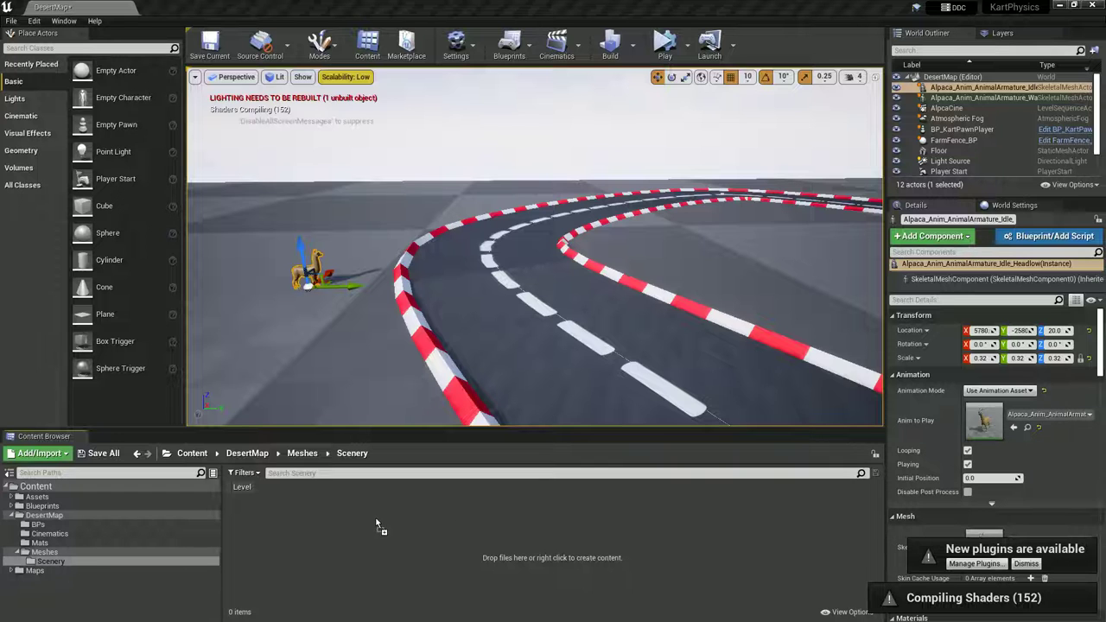
drag(376, 518, 372, 519)
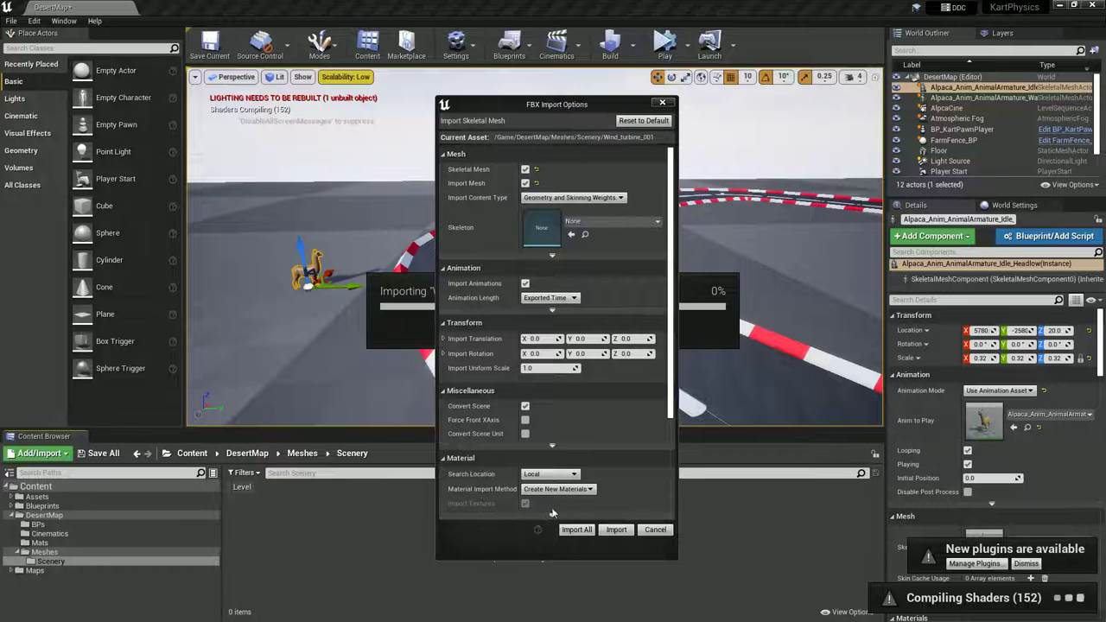
click(567, 532)
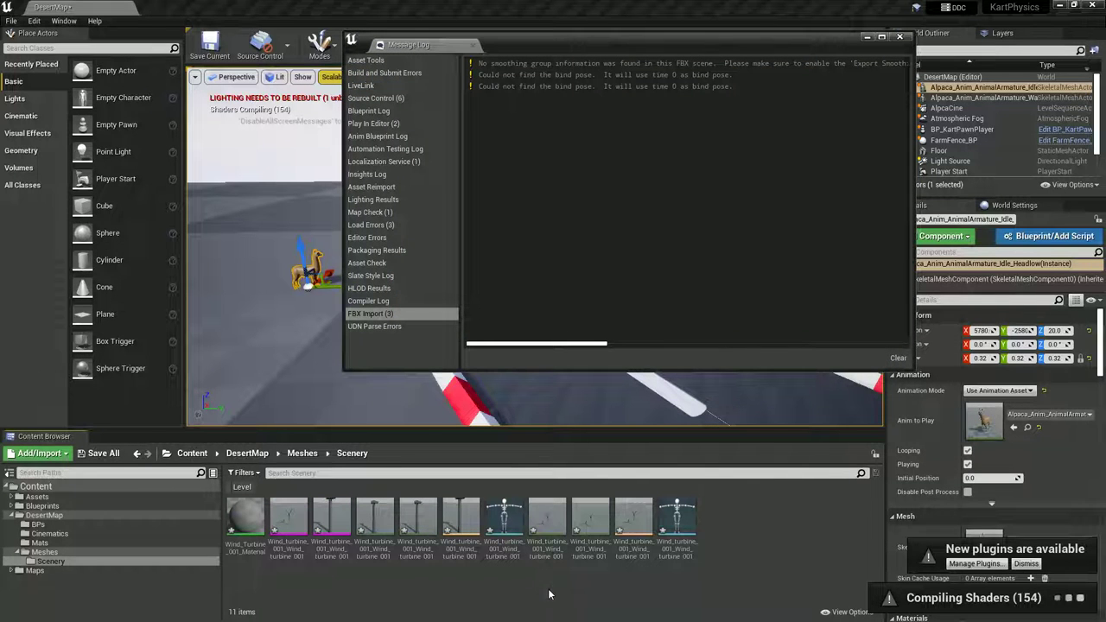
click(899, 36)
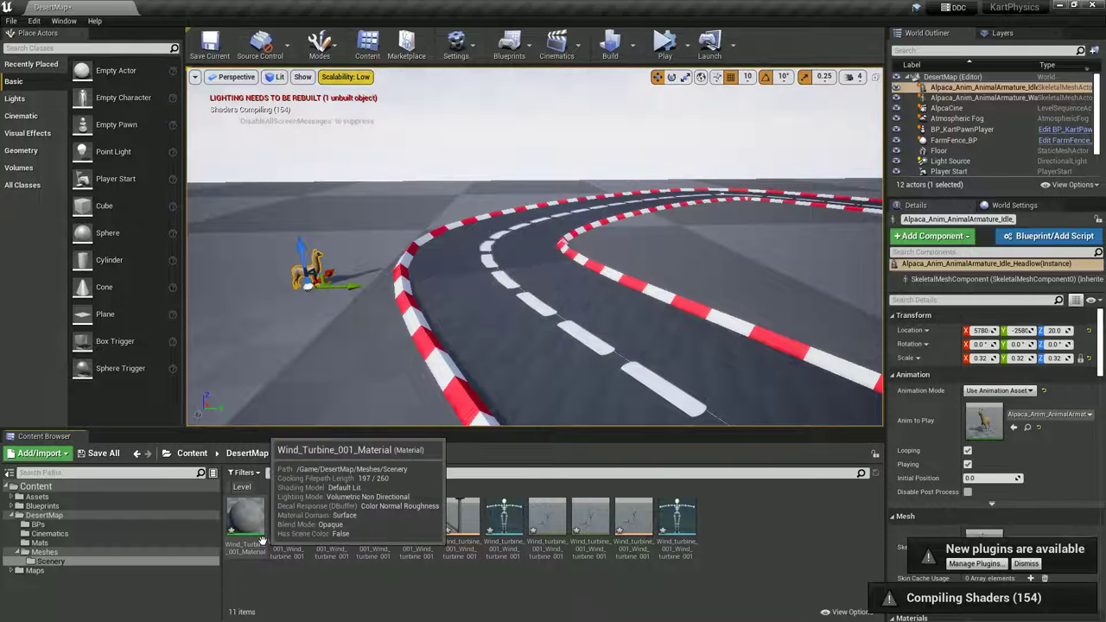
- Force delete all the imported wind turbine assets in the Scenery folder
click(674, 546)
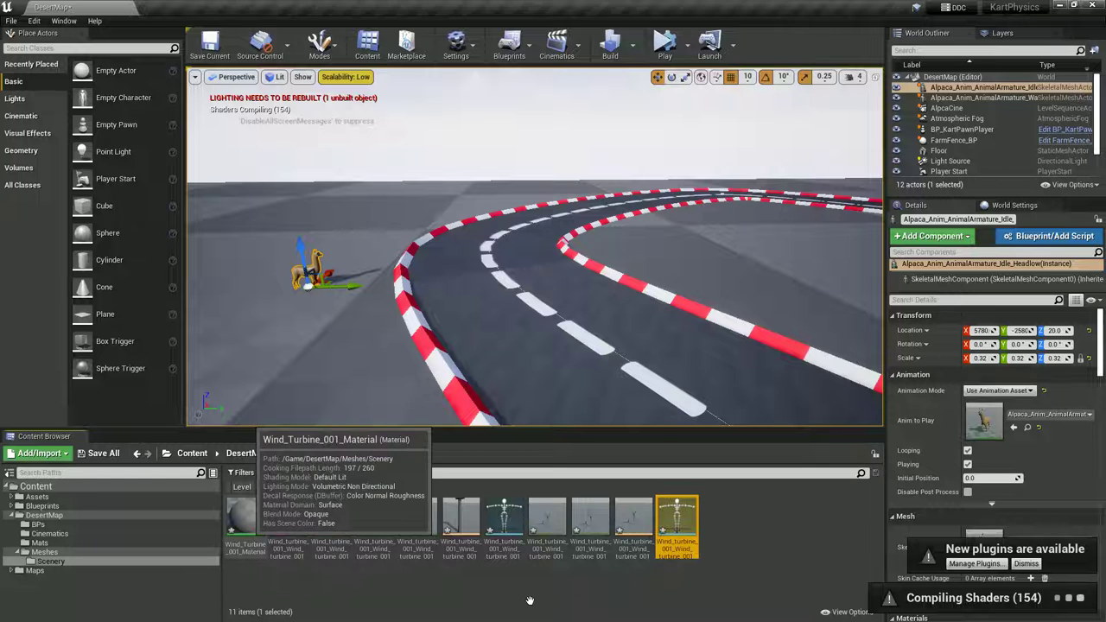
key(ctrl+a)
key(Delete)
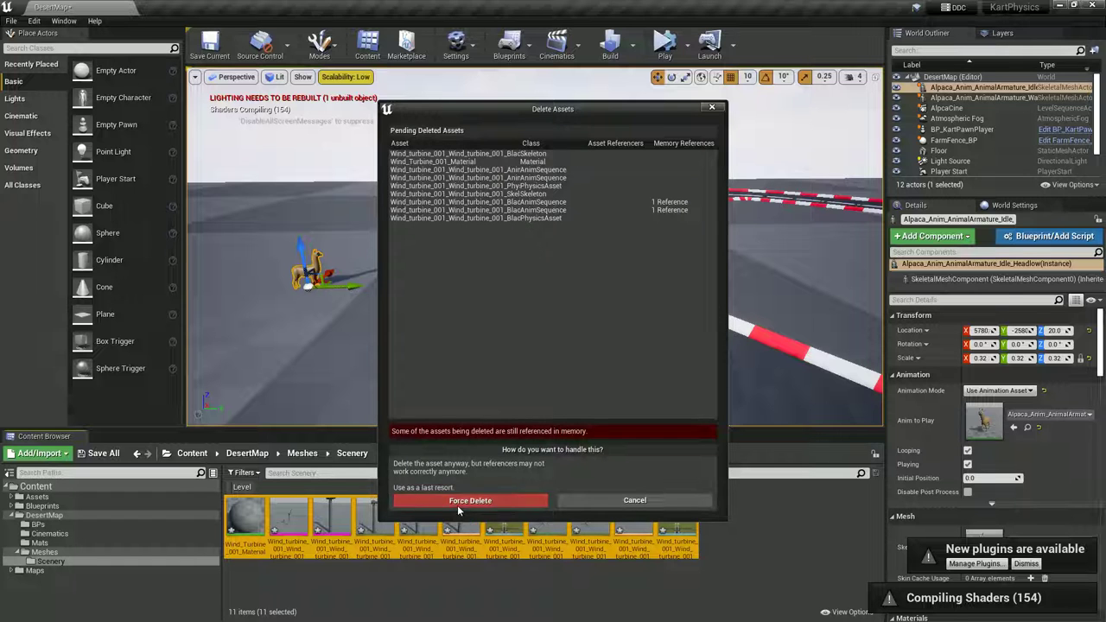
click(460, 503)
- Bring Wind_turbine_001.fbx into Scenery again, review the expanded mesh options, import everything with animations, and close the log
key(alt+Tab)
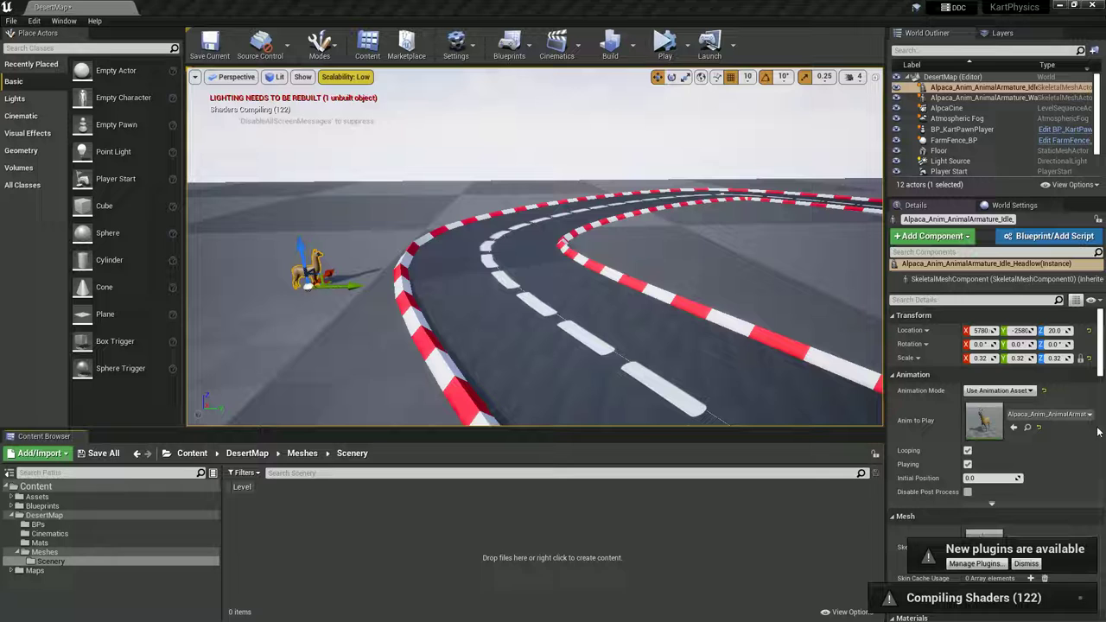
drag(614, 515, 588, 508)
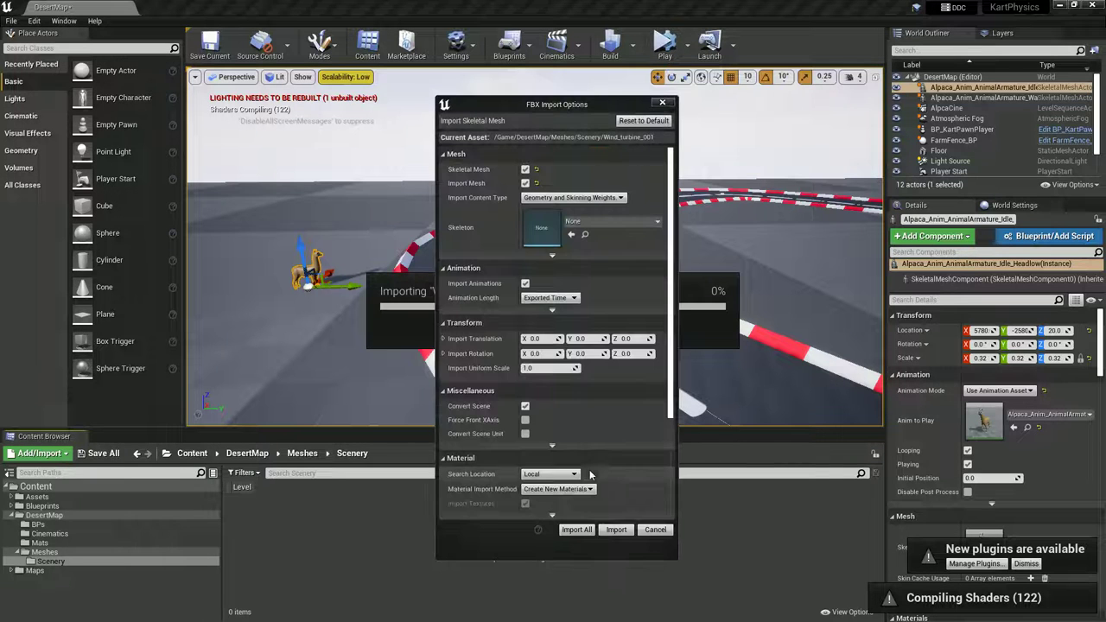
click(552, 256)
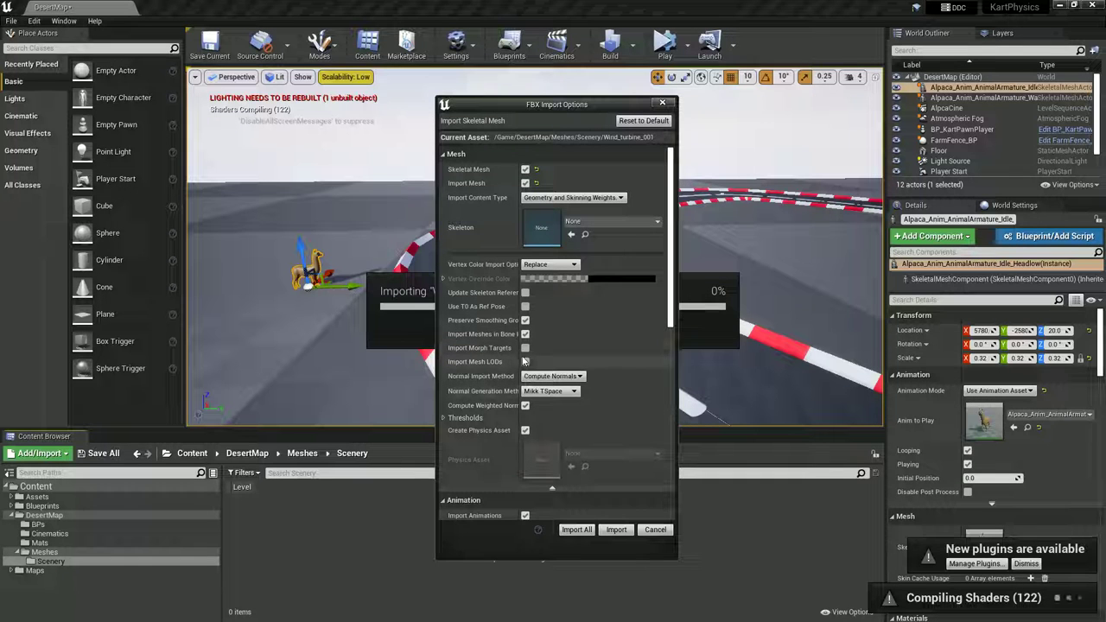
scroll(497, 428, down, 1)
scroll(497, 423, down, 5)
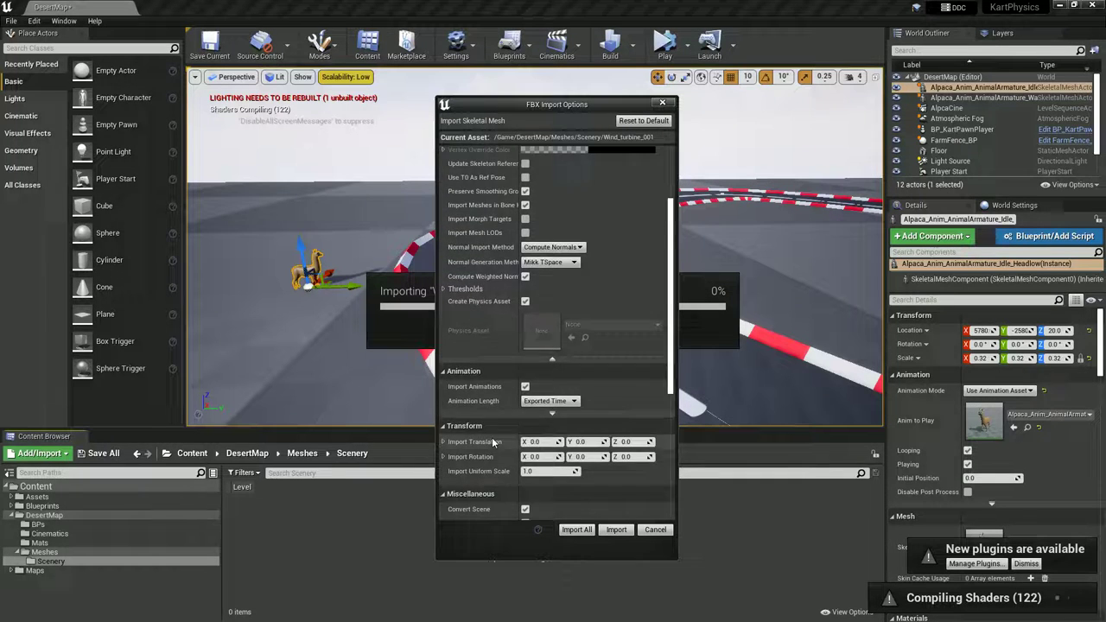
click(577, 533)
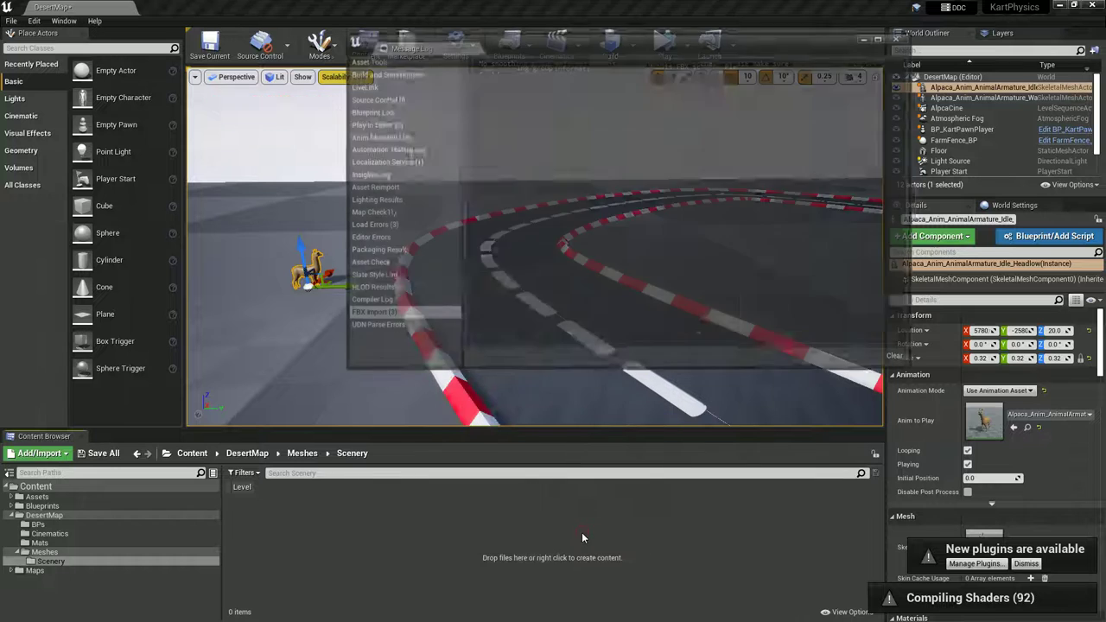
click(900, 37)
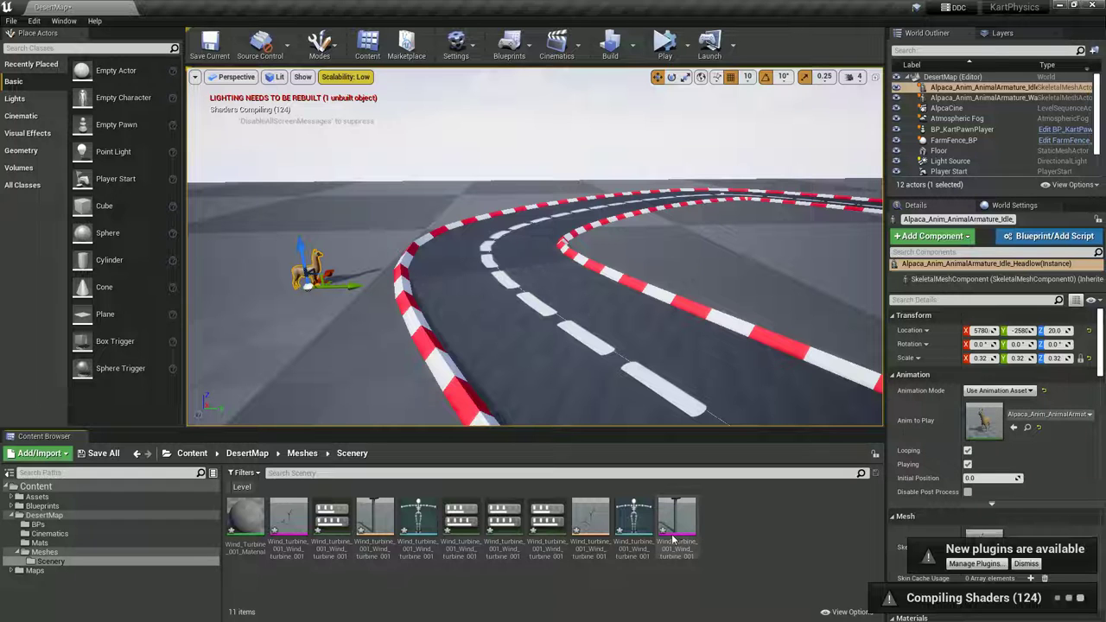
- Create an Actor-based Blueprint Class named WindT_BP in the Scenery folder
mouse_move(295, 534)
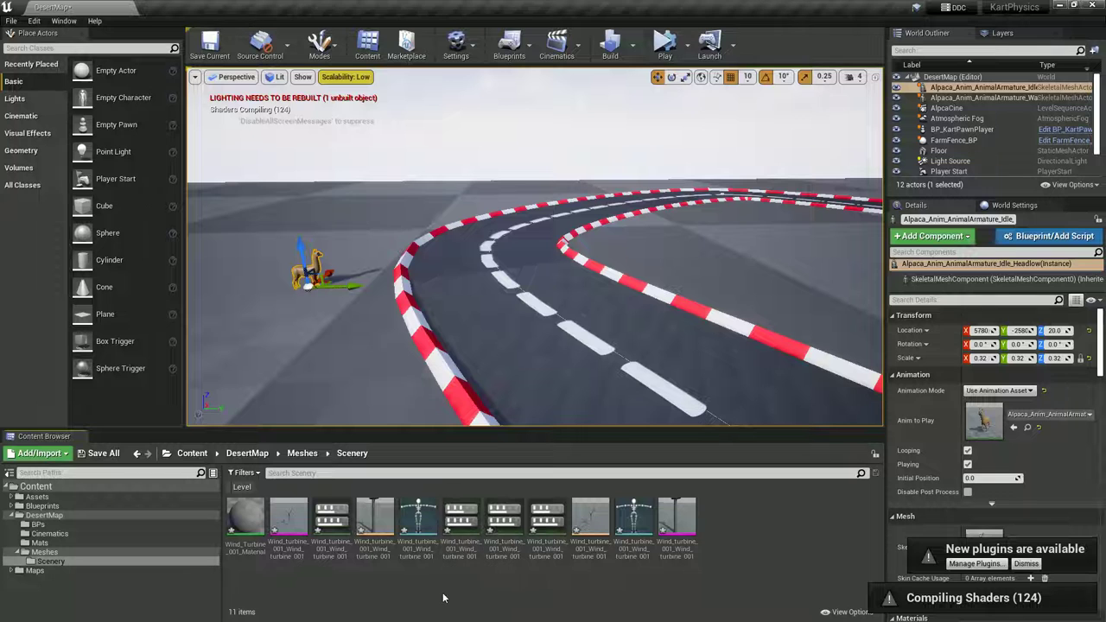
right_click(739, 515)
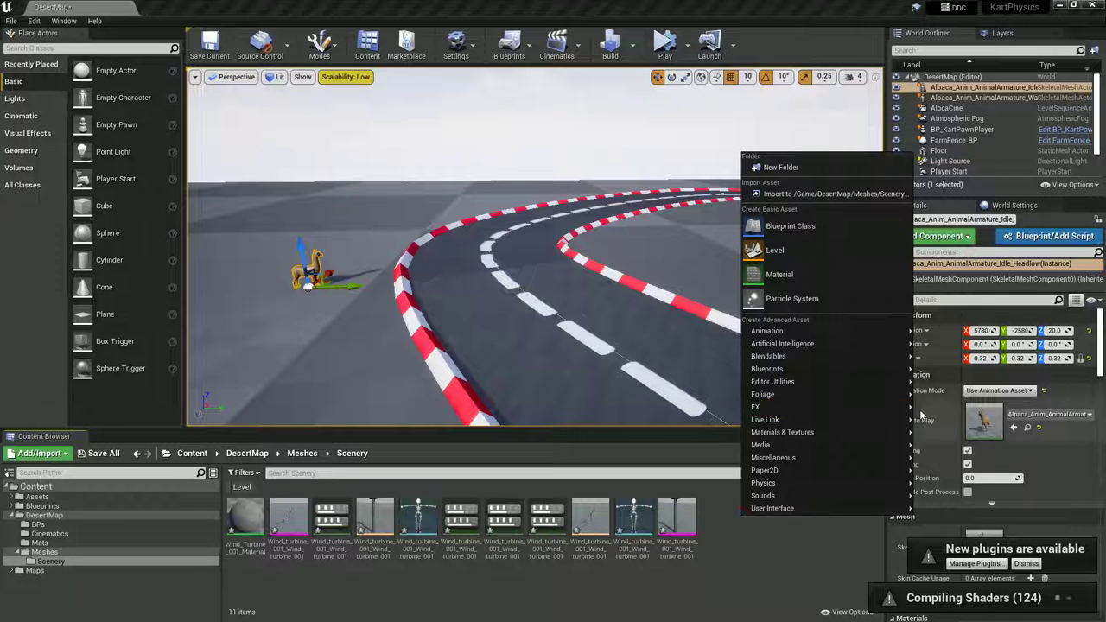
click(809, 234)
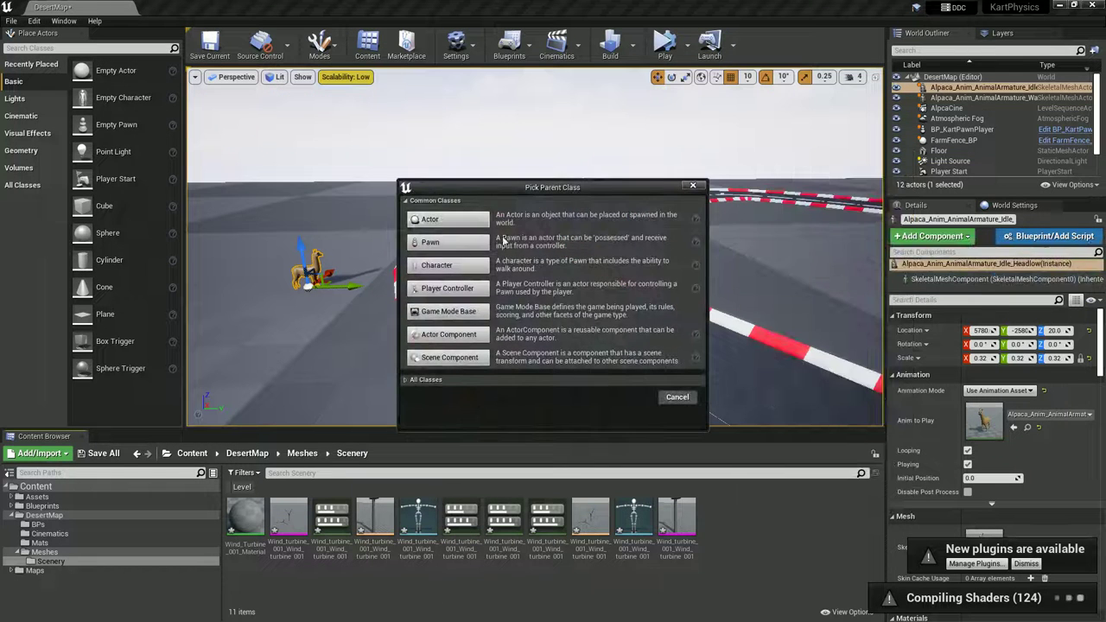
click(448, 220)
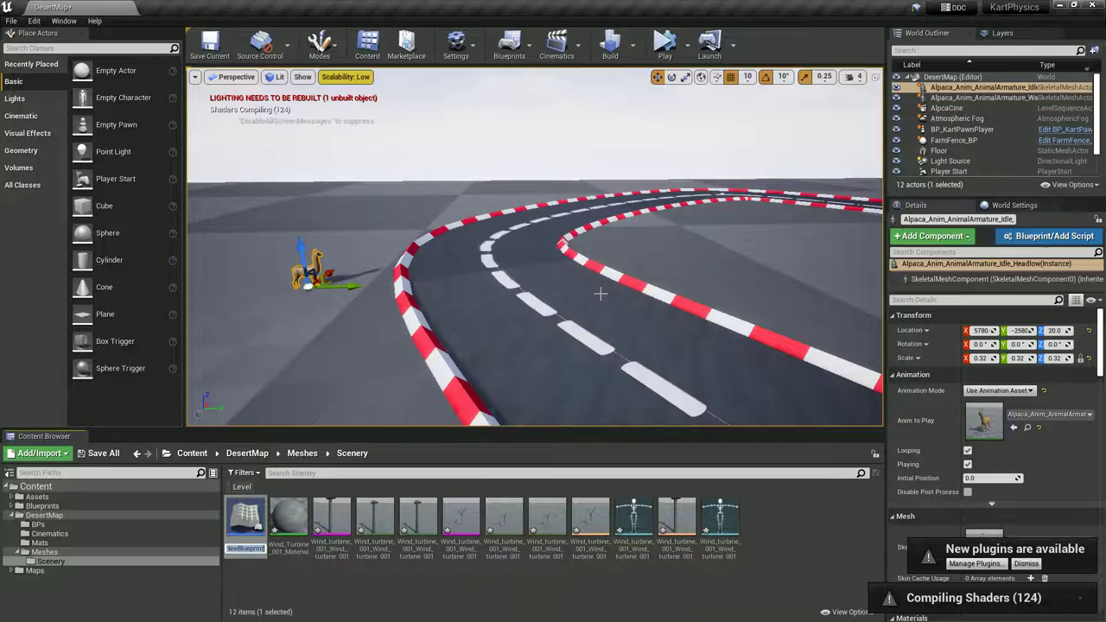
text(Wind)
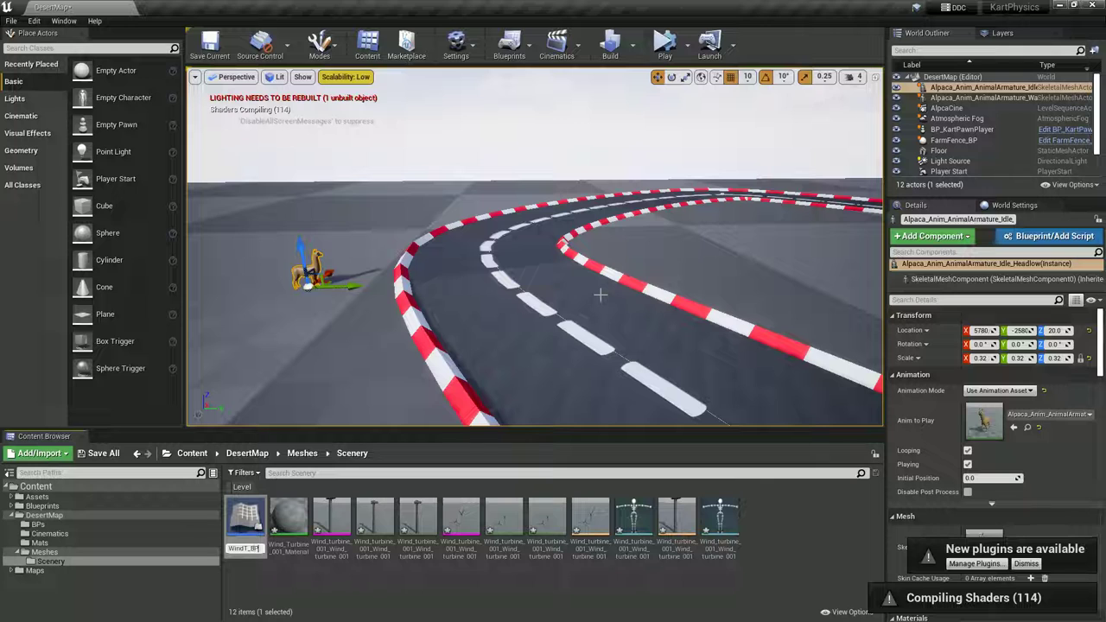
text(T_BP)
key(Return)
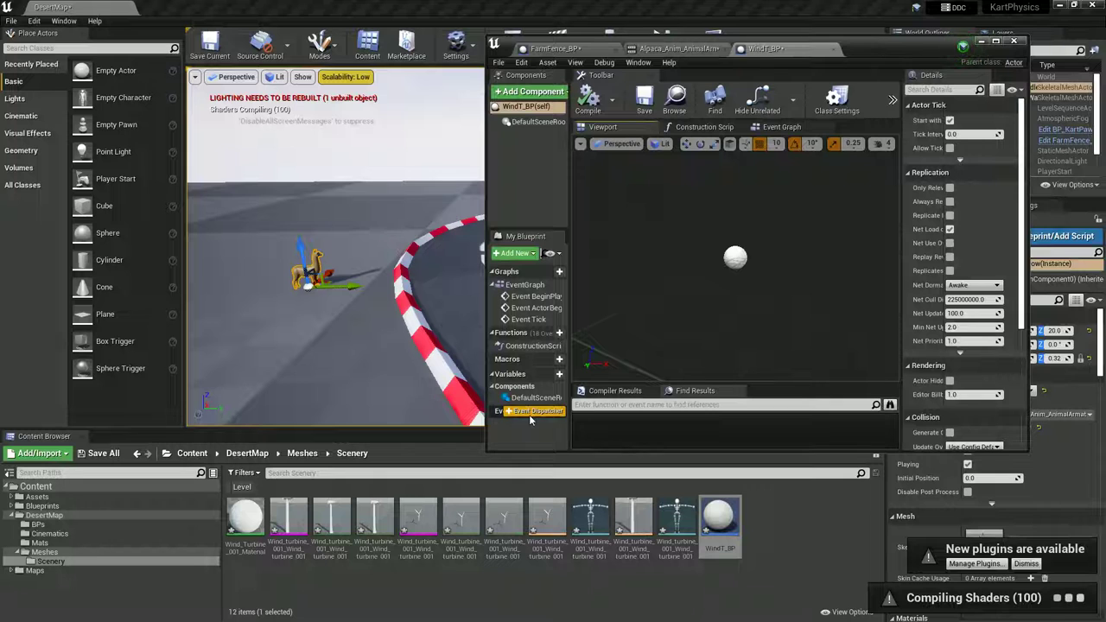
- Try to add the wind turbine's blades and tower animation sequences as components of WindT_BP
click(460, 540)
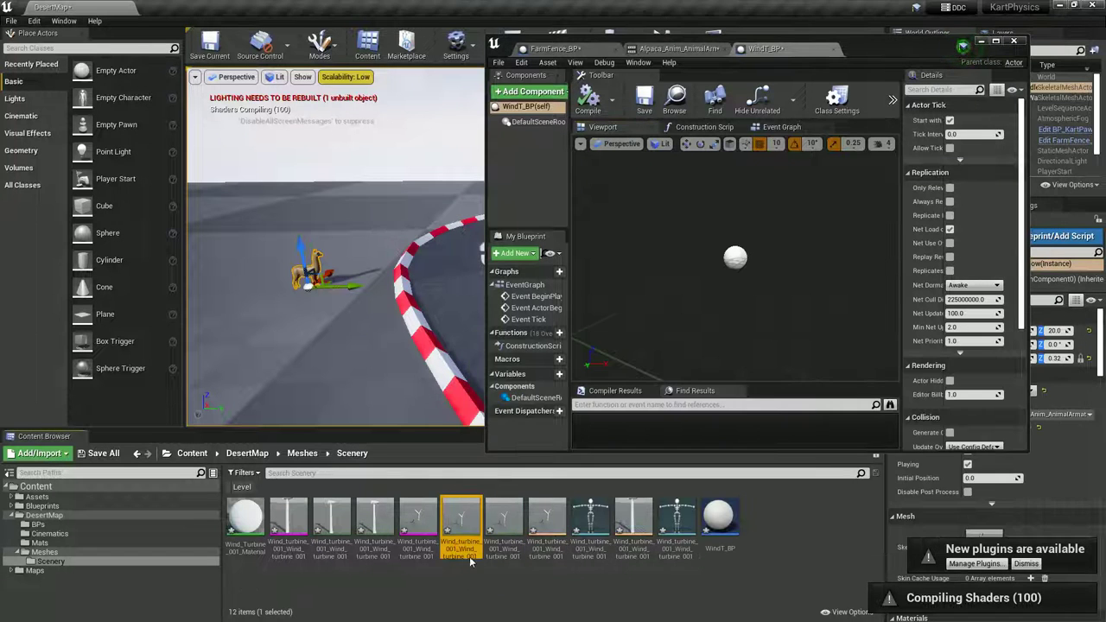
ctrl+click(335, 545)
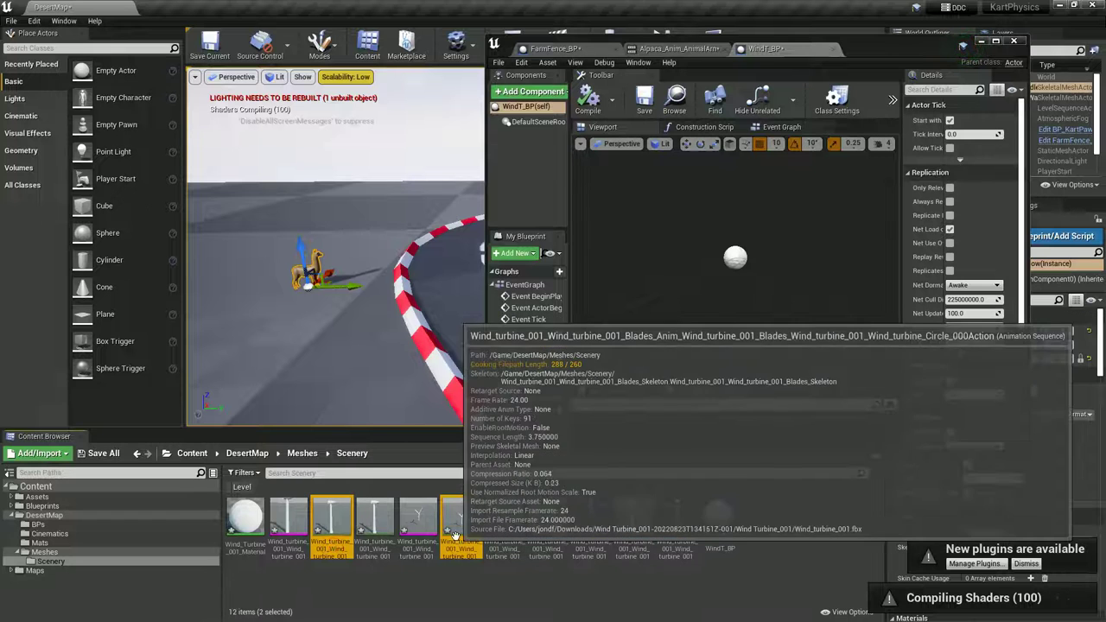
drag(460, 528, 540, 254)
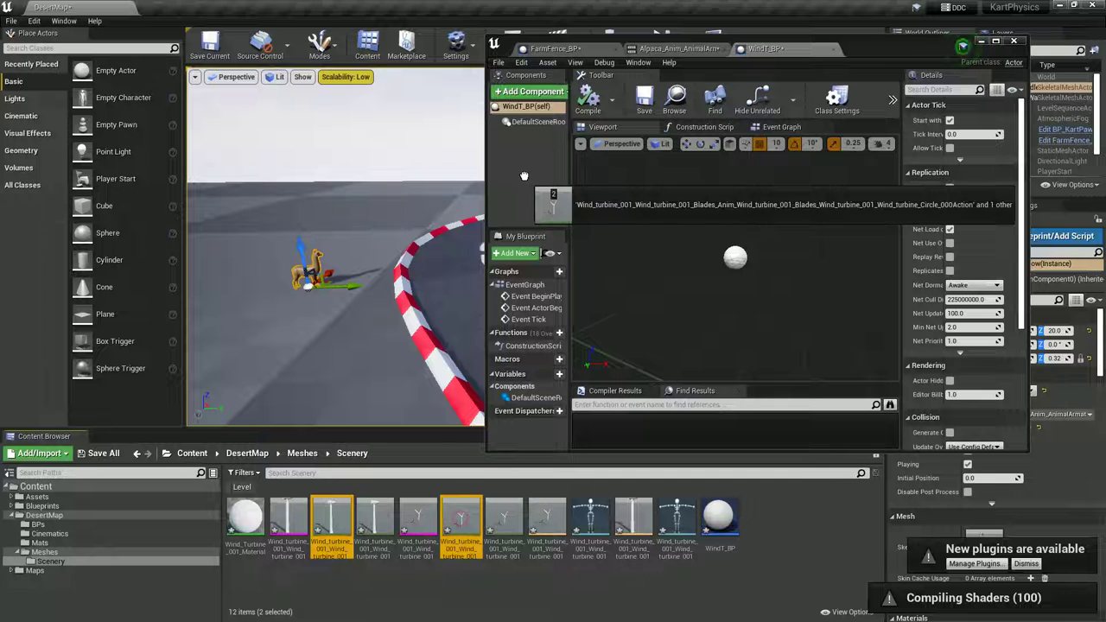
click(476, 580)
drag(331, 534, 529, 173)
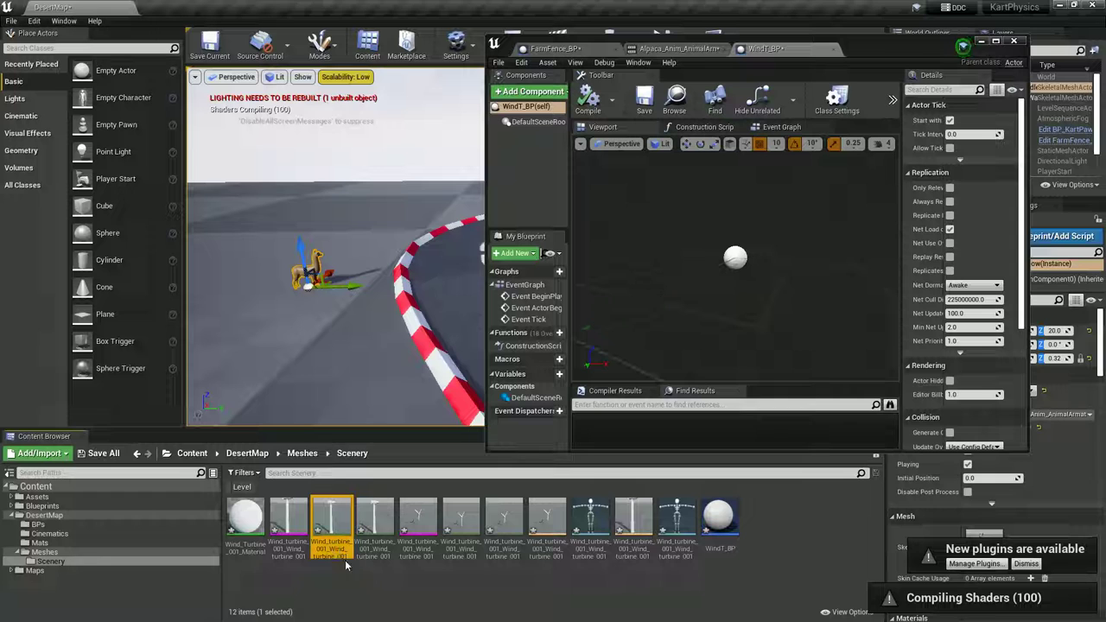
drag(355, 564, 539, 180)
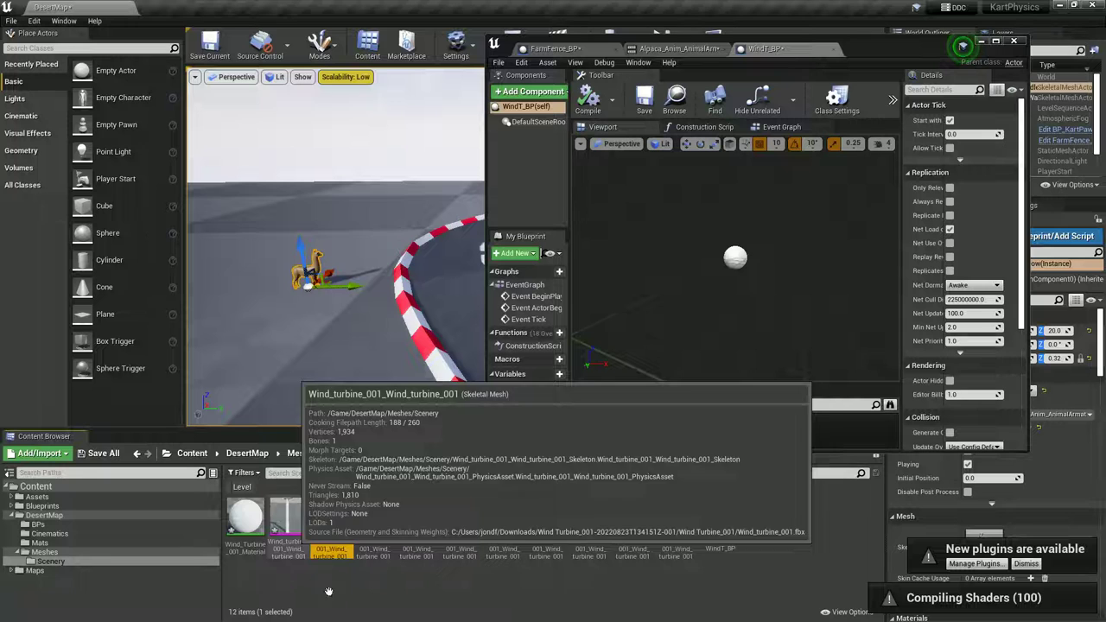
- Add the wind turbine tower's skeletal mesh as a component of WindT_BP and set its animation mode to Use Animation Asset
drag(288, 519, 514, 188)
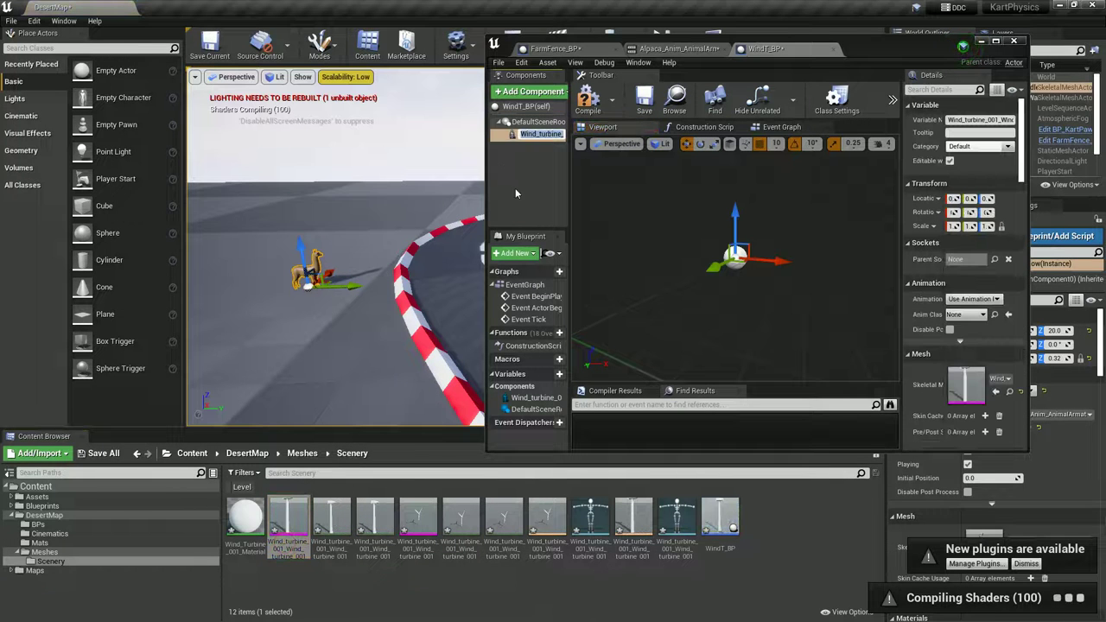
scroll(933, 387, down, 5)
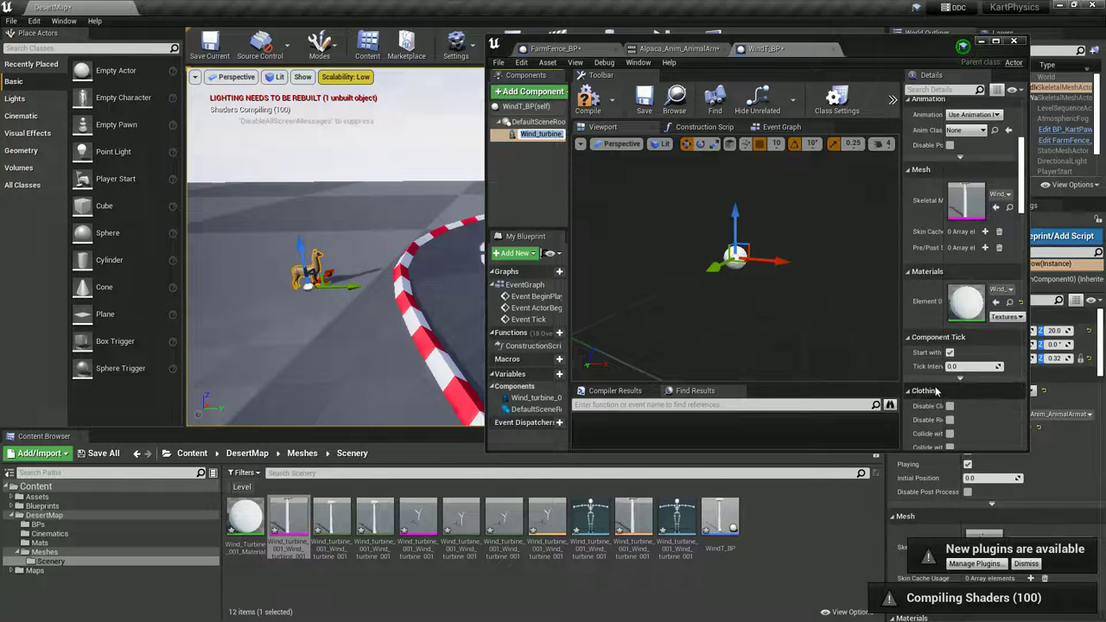
scroll(937, 392, up, 4)
scroll(937, 392, up, 1)
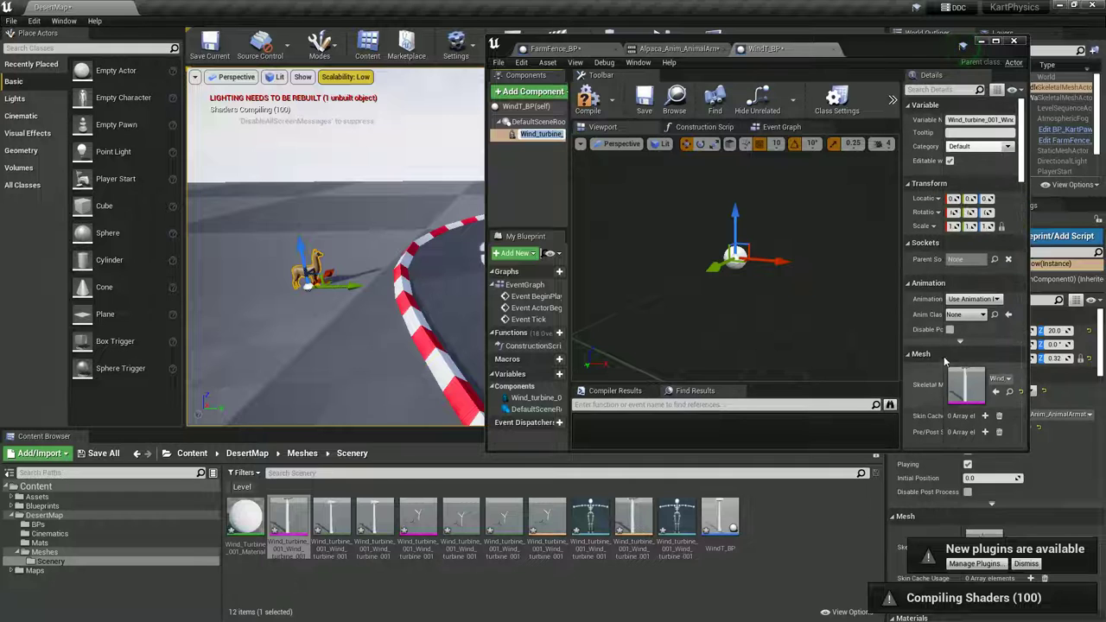
click(970, 321)
click(971, 299)
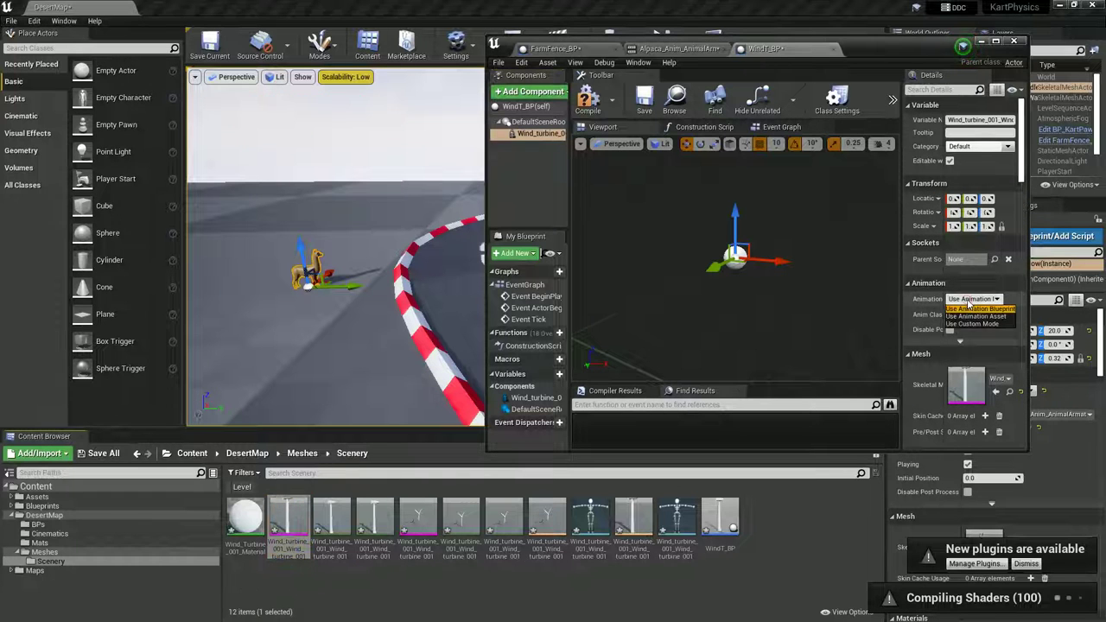
click(972, 316)
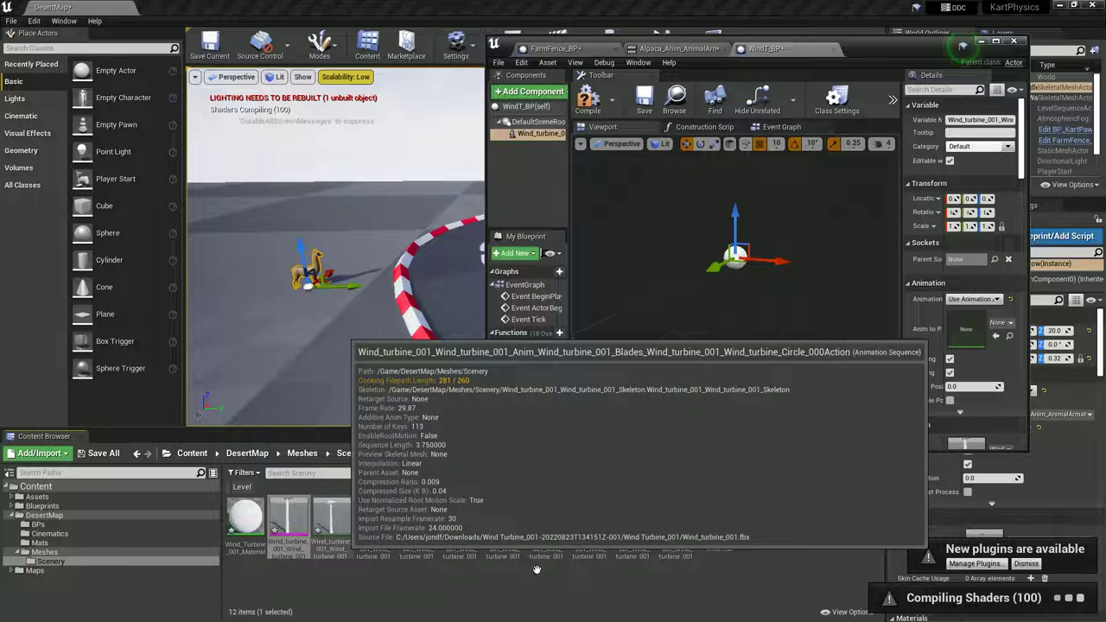
- Add the blades' skeletal mesh beneath the tower component, using Use Animation Asset mode with the blades' animation sequence assigned
click(584, 576)
drag(418, 518, 548, 193)
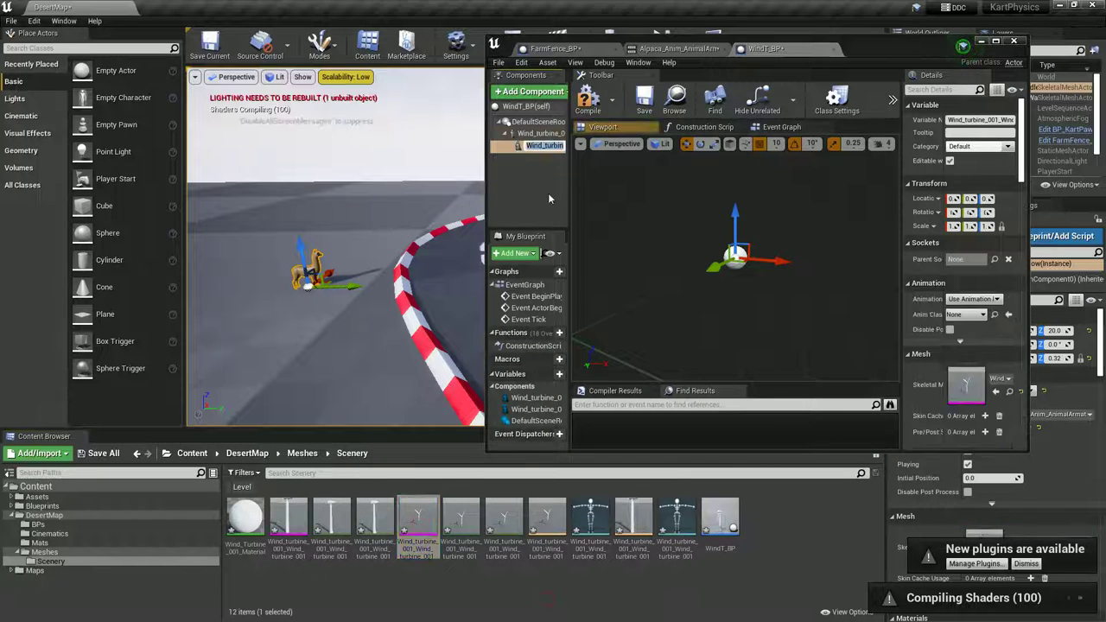
click(977, 301)
click(967, 318)
click(973, 301)
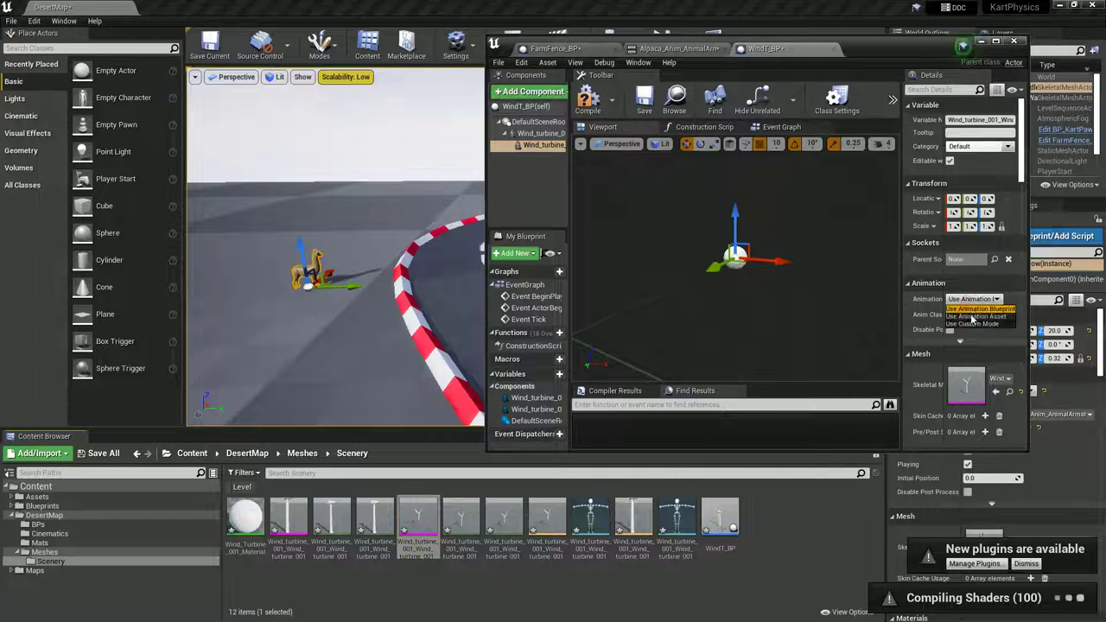
click(971, 319)
drag(460, 518, 966, 328)
- Maximize the Blueprint editor and try a uniform scale of 5 on the tower component
click(996, 42)
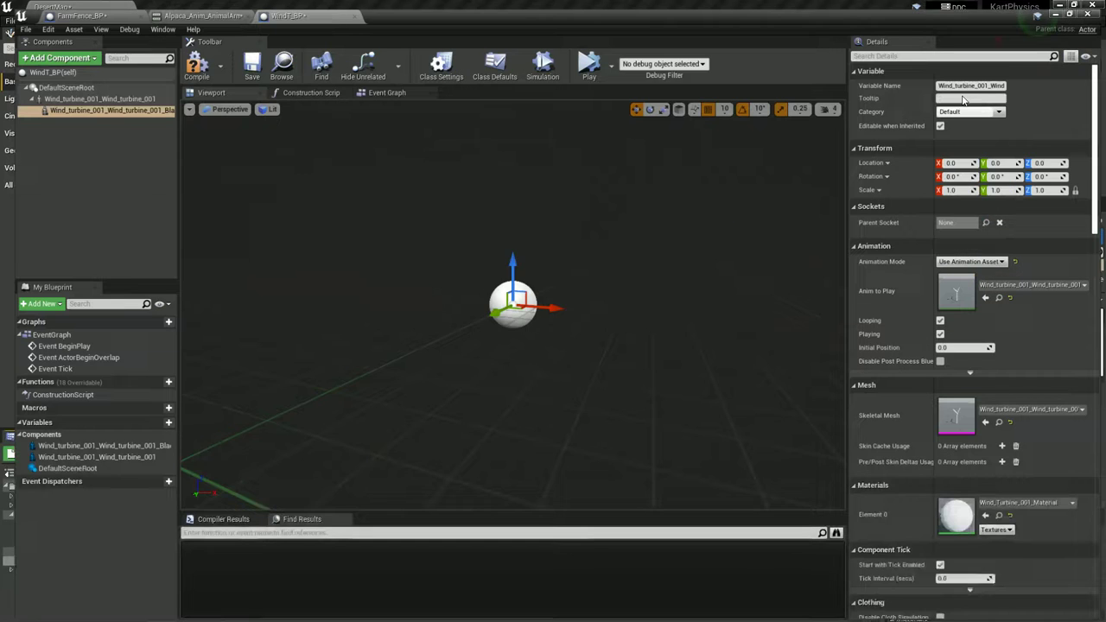
click(86, 90)
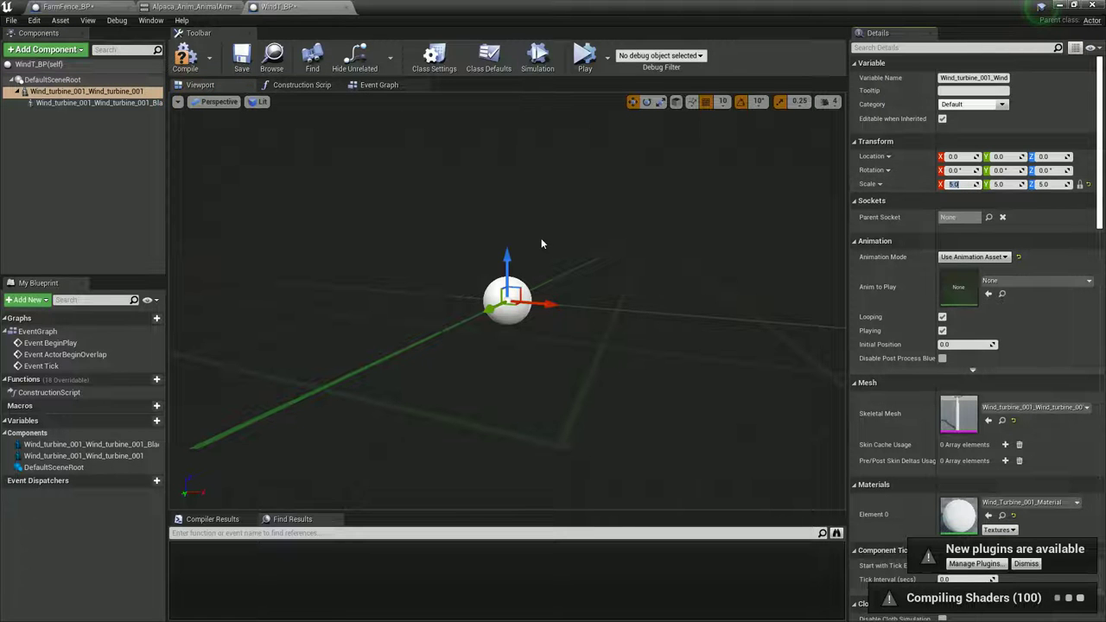
scroll(557, 253, down, 3)
mouse_move(580, 247)
right_down()
mouse_move(569, 252)
mouse_move(579, 251)
right_up()
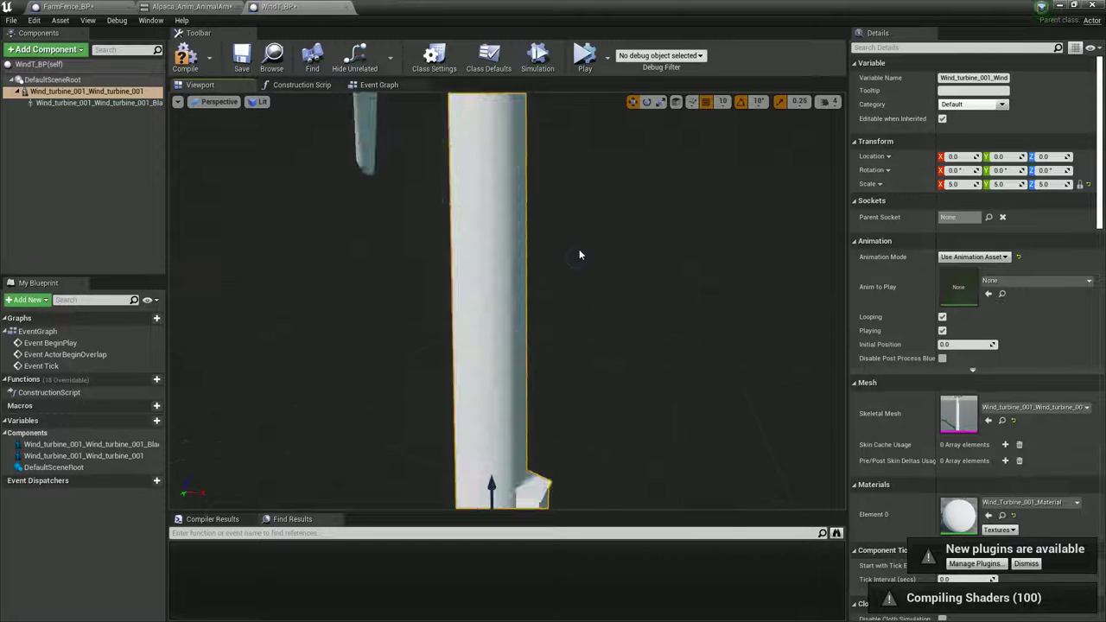
scroll(572, 263, down, 2)
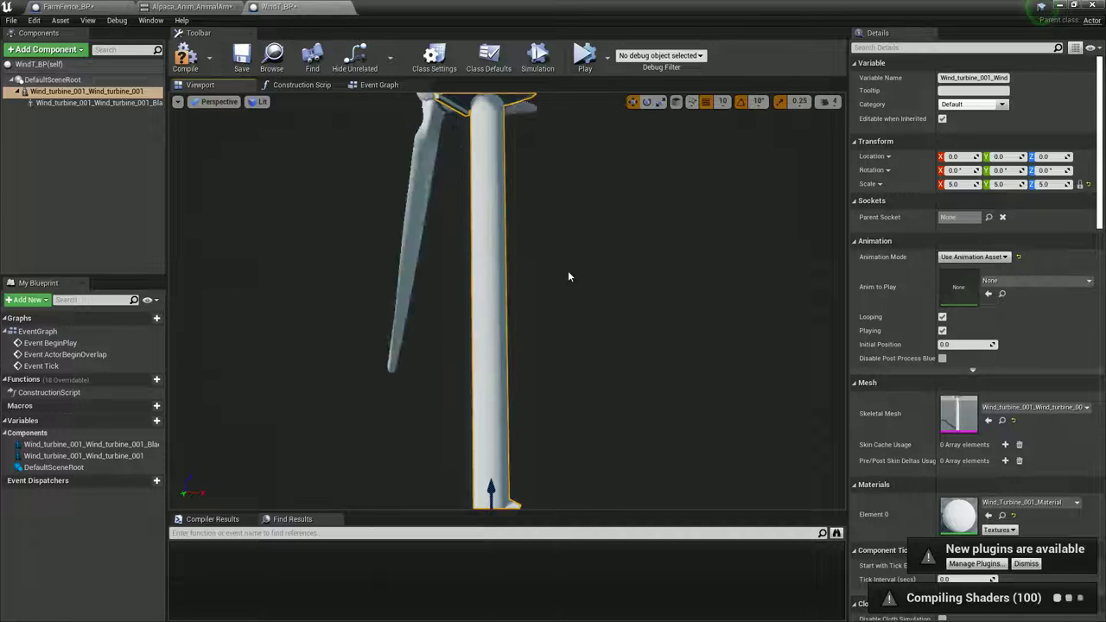
- Set the tower component's uniform scale to 1, inspect the turbine from several angles, and compile the Blueprint
click(965, 185)
text(1)
key(Return)
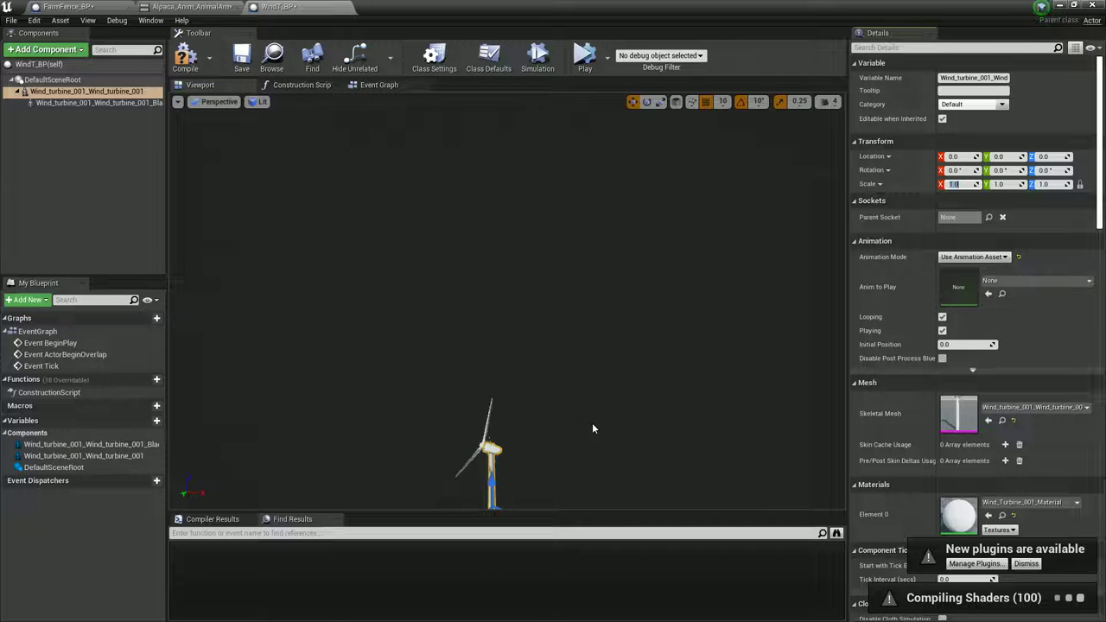
key(f)
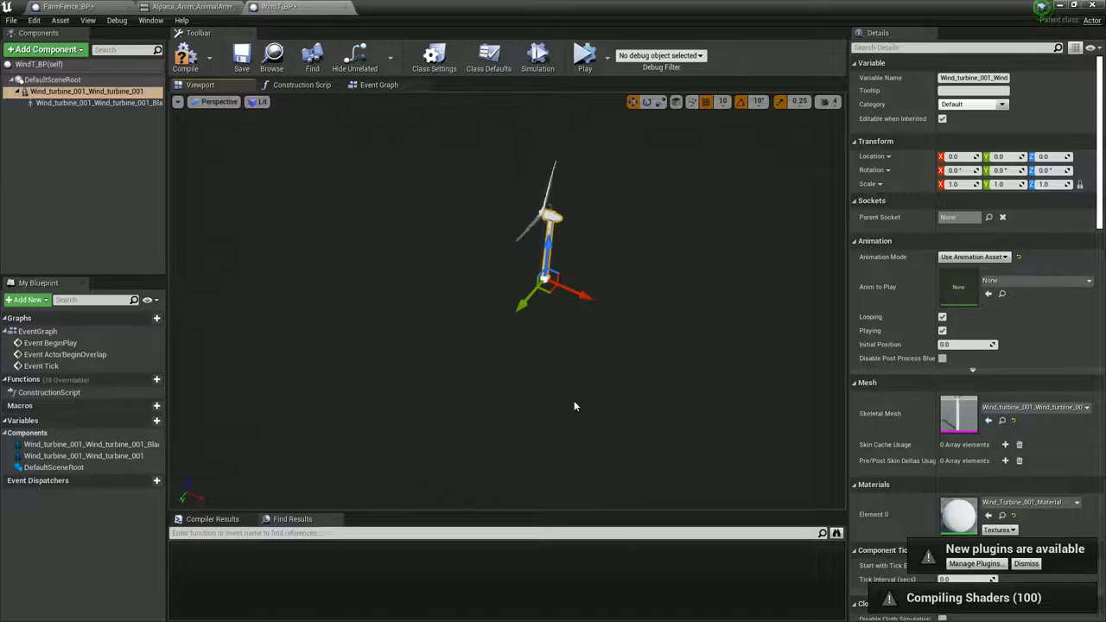
right_drag(575, 376, 635, 348)
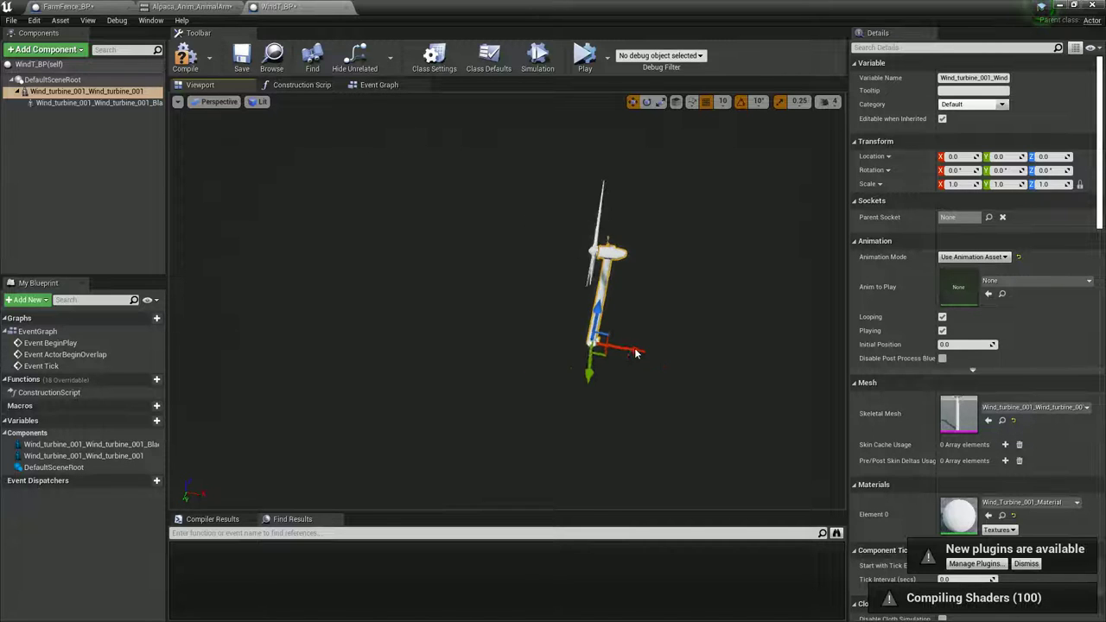
alt+drag(635, 353, 593, 319)
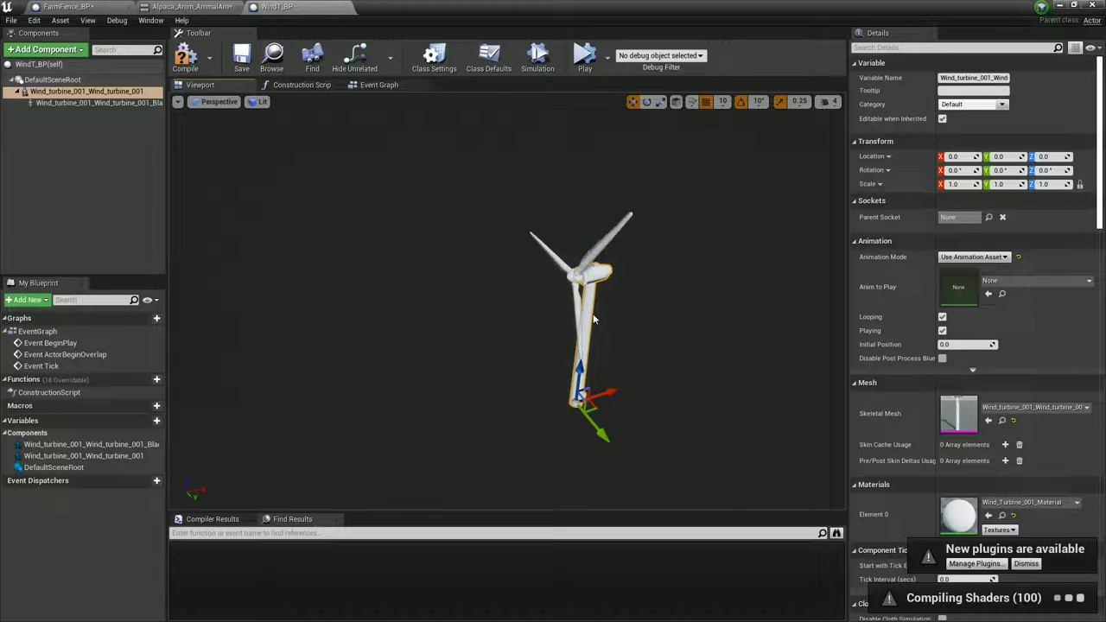
alt+drag(571, 266, 572, 314)
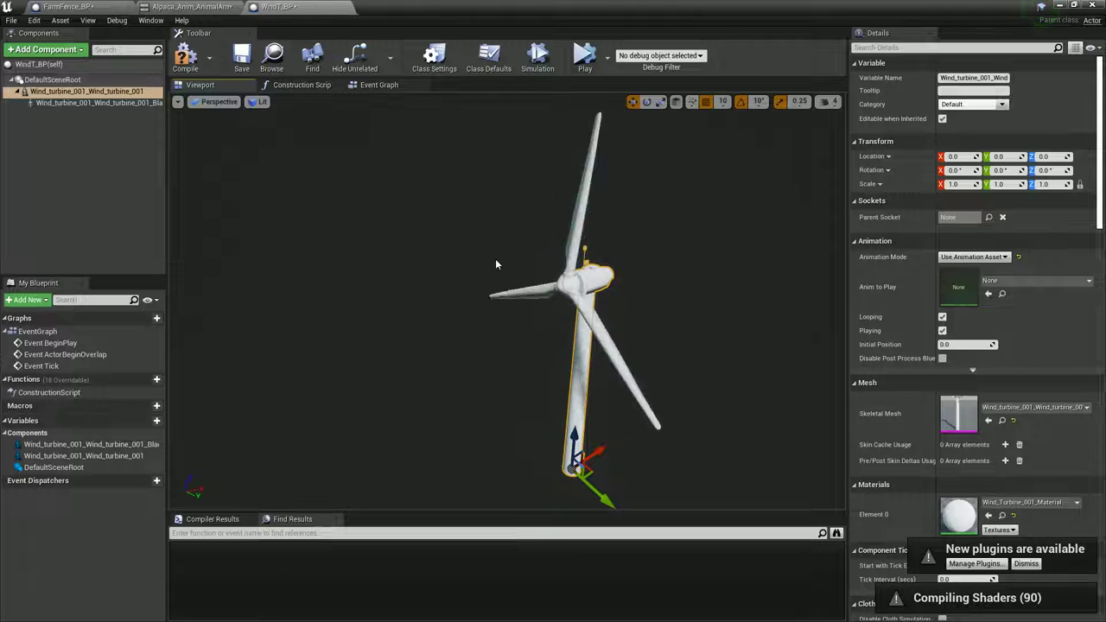
click(185, 59)
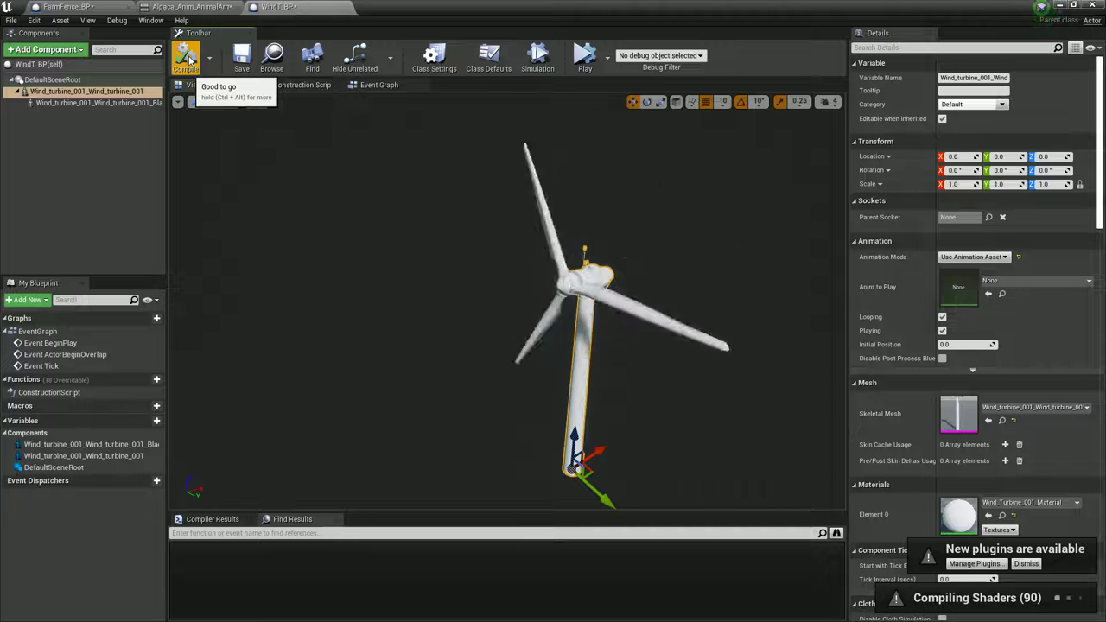
- Place WindT_BP in the level near the idle alpaca and reduce the turbine component's scale in its Blueprint
drag(411, 6, 1014, 232)
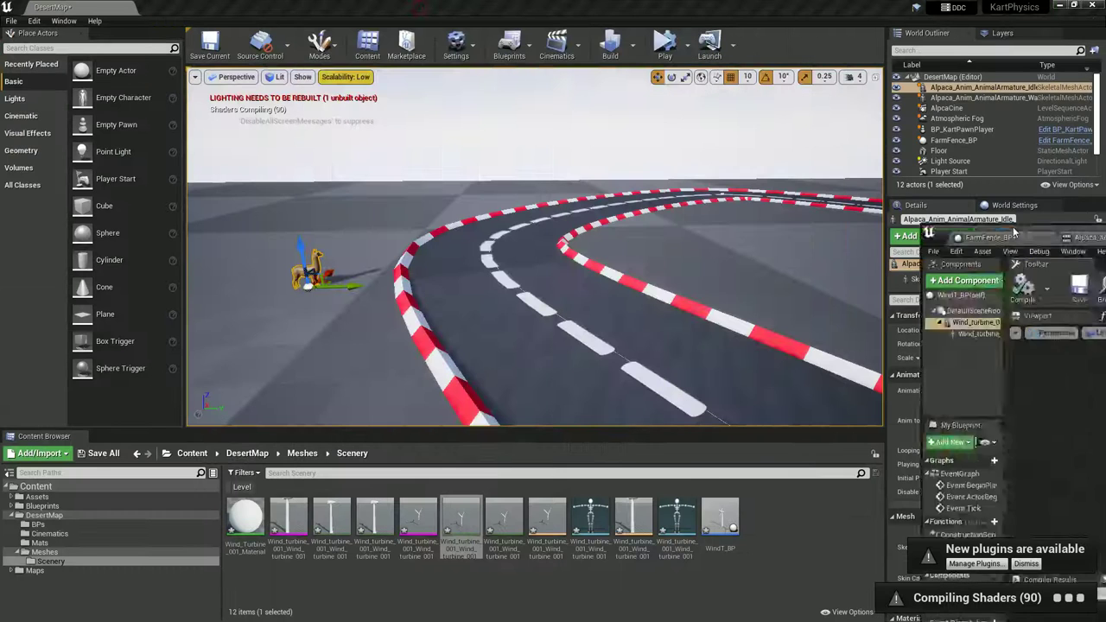
click(716, 523)
drag(716, 521, 351, 225)
right_drag(437, 243, 405, 191)
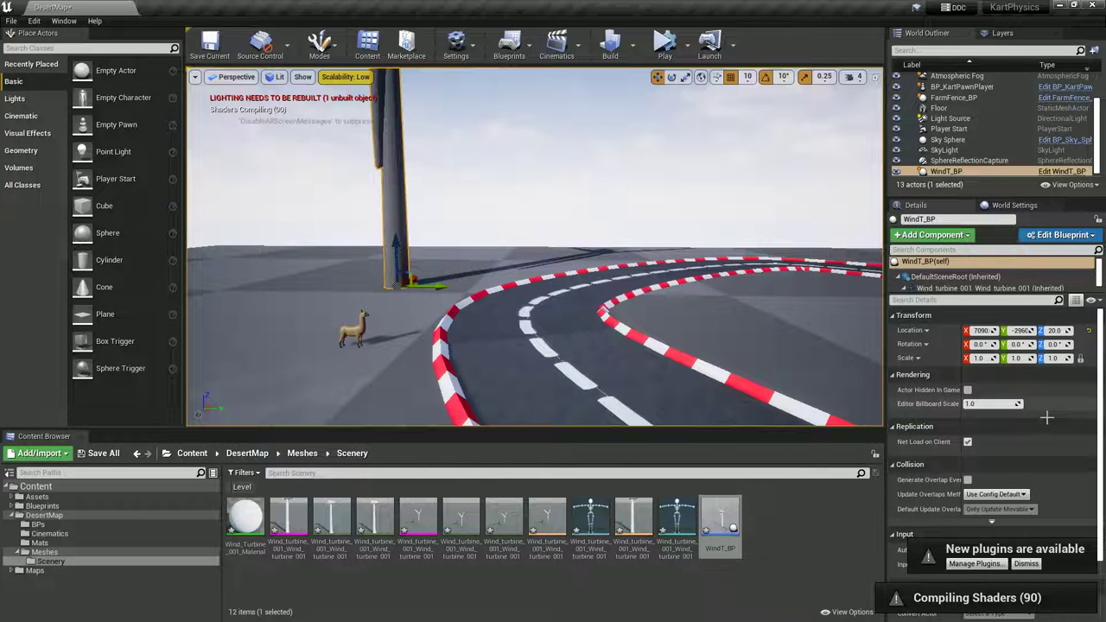
drag(1105, 211, 814, 187)
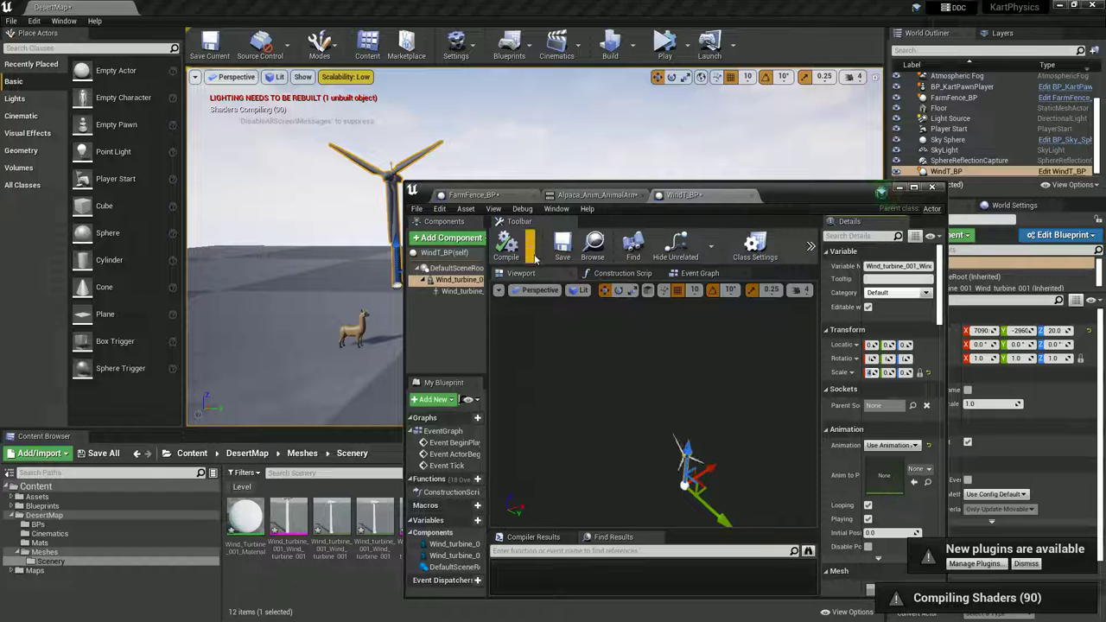
click(898, 187)
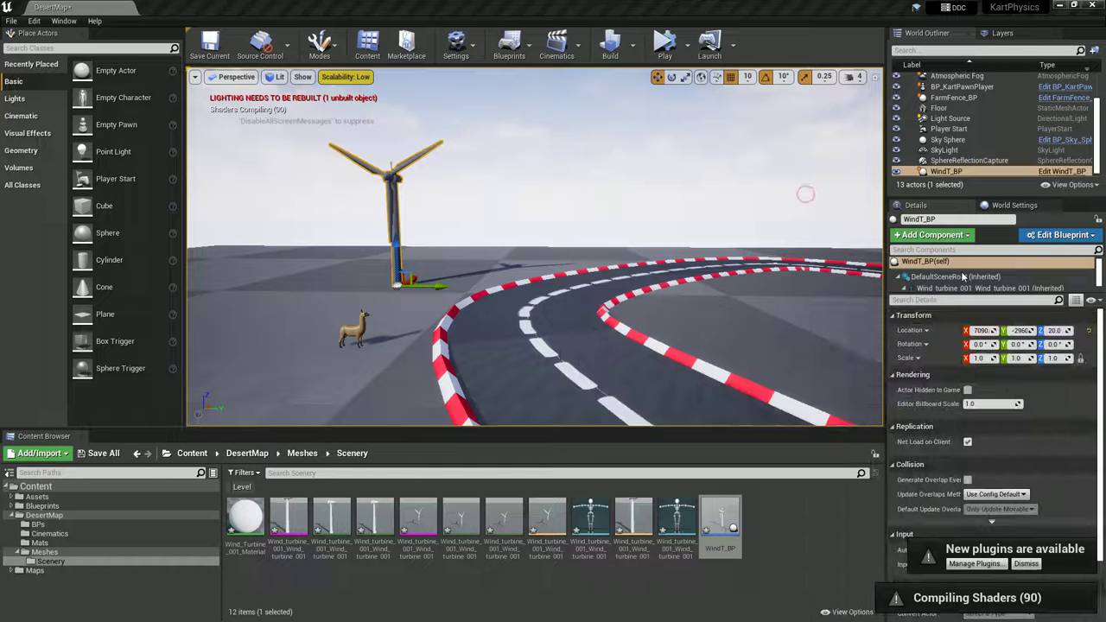
- Move the wind turbine beyond the far bend to about X 8770, Y 2490 and rotate it 60 degrees about Z
right_drag(464, 218, 451, 374)
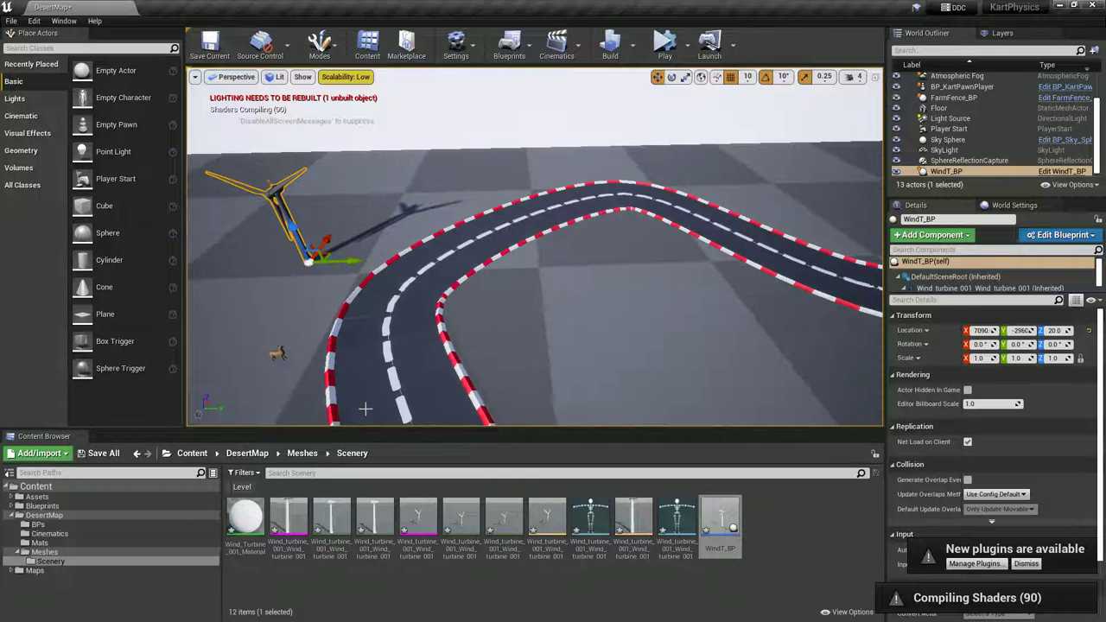
right_drag(376, 384, 372, 244)
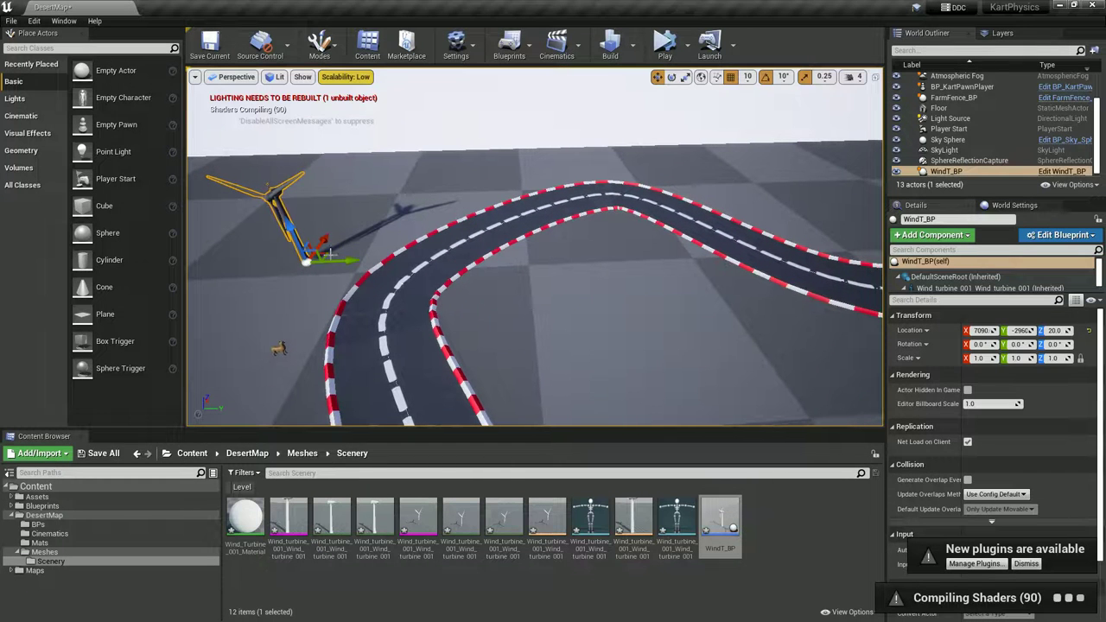
drag(327, 252, 660, 222)
key(e)
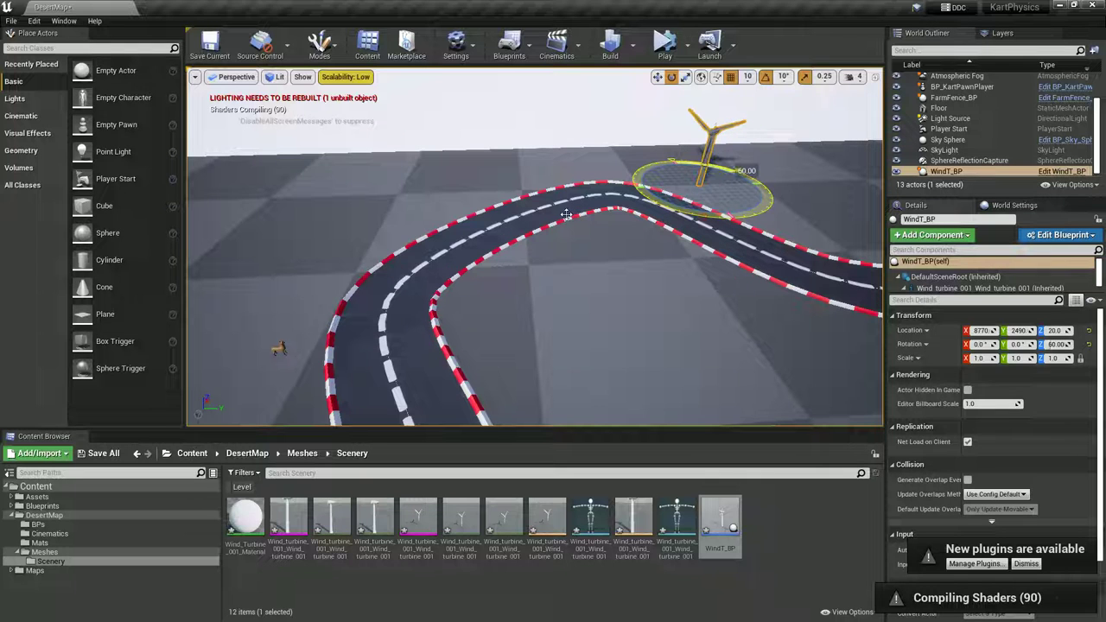
drag(566, 213, 566, 213)
- Duplicate the wind turbine twice, placing the copies beyond the track at about X 7730, Y 3140 and X 9000, Y 4690
key(w)
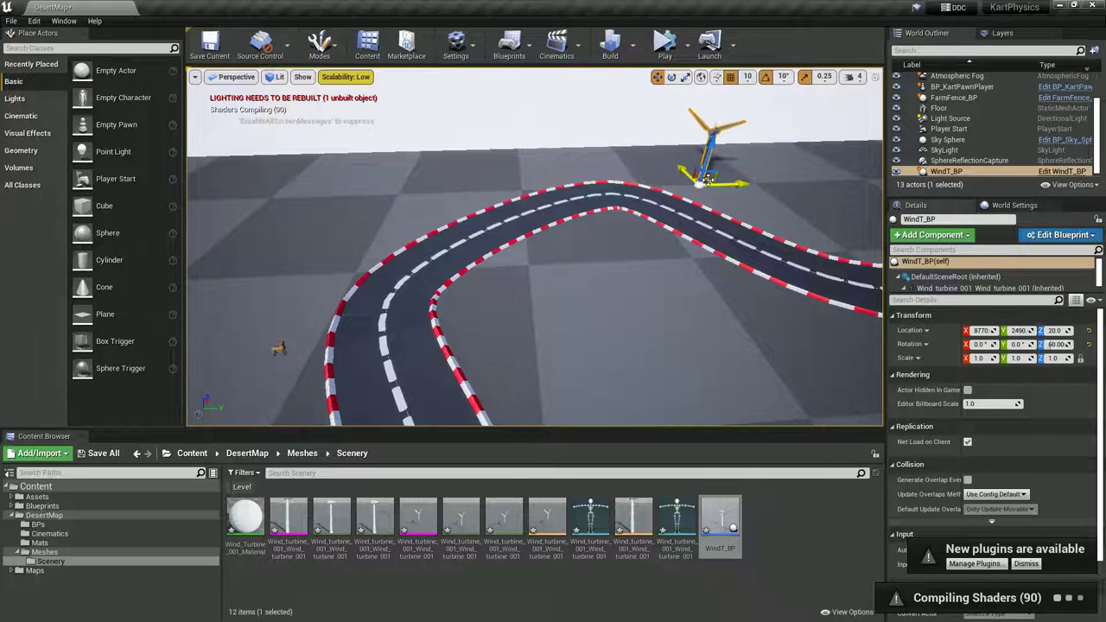
alt+drag(768, 205, 849, 241)
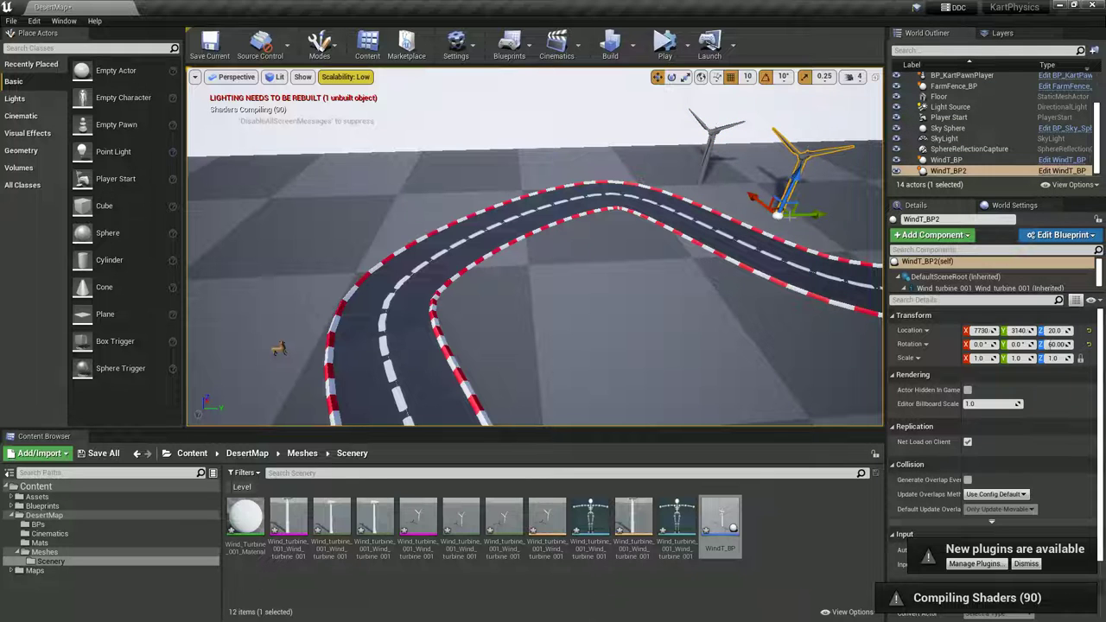
alt+drag(786, 210, 828, 170)
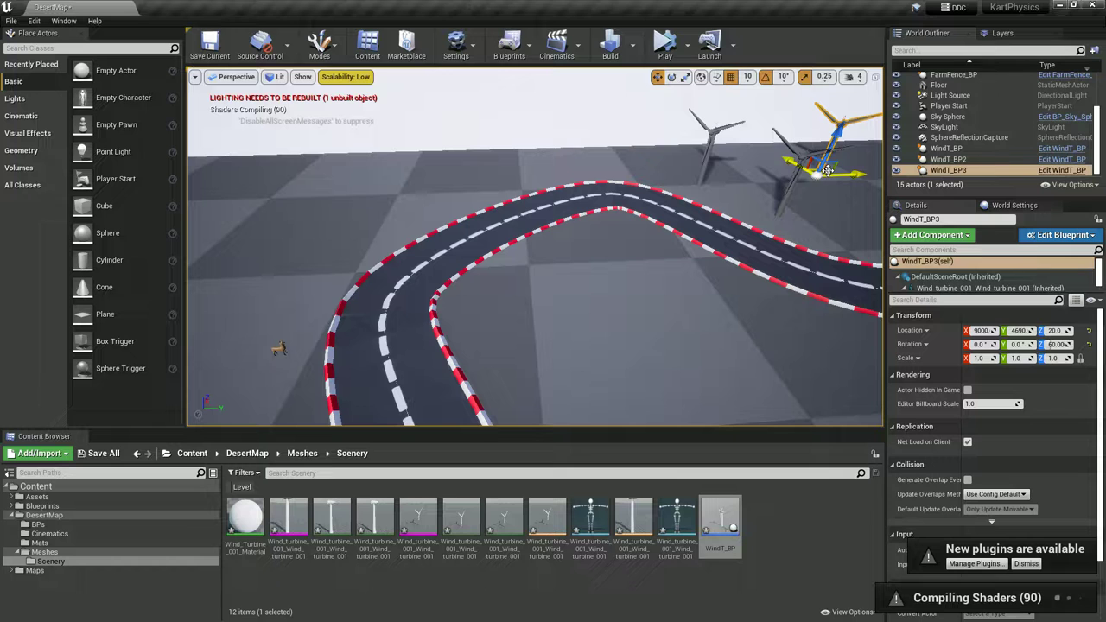
- Play the level in the selected viewport to check the three turbines from the kart, and end the session
click(687, 44)
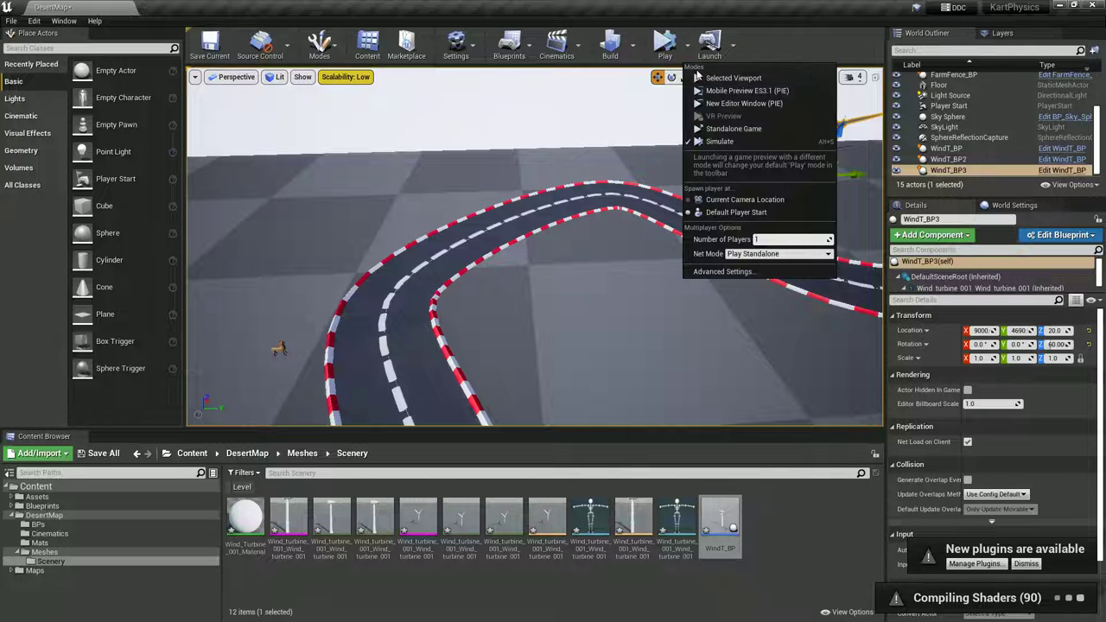
click(725, 82)
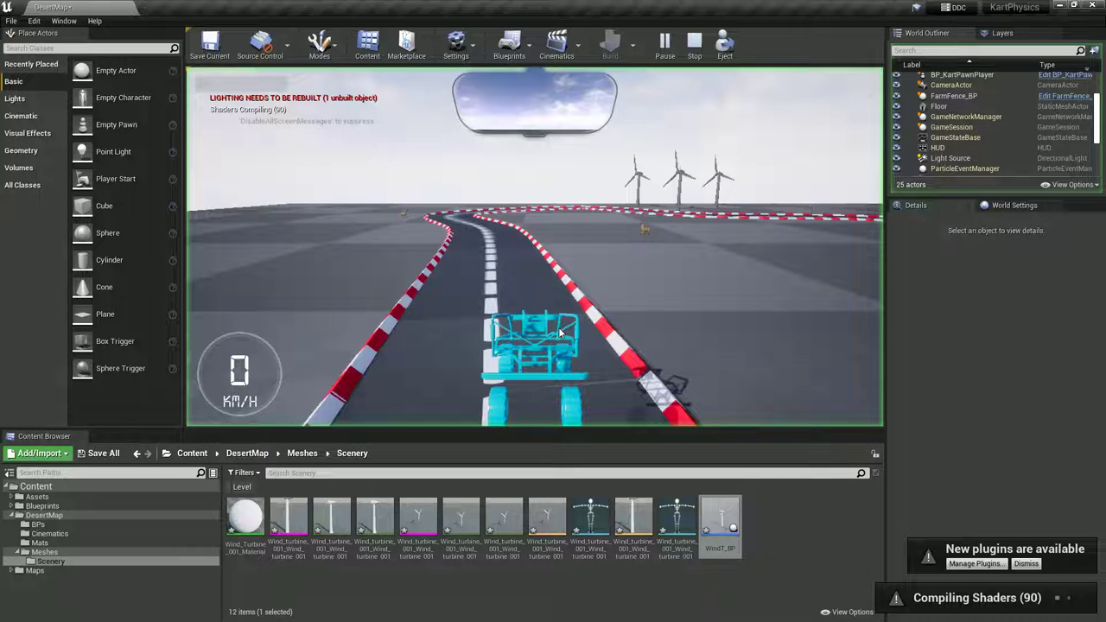
key(Escape)
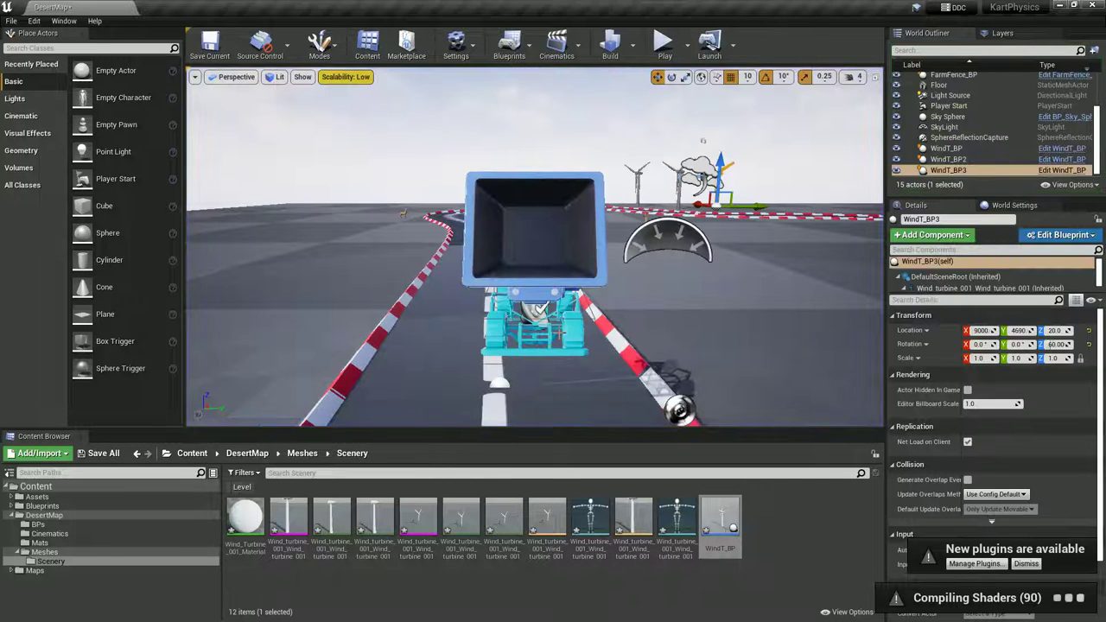